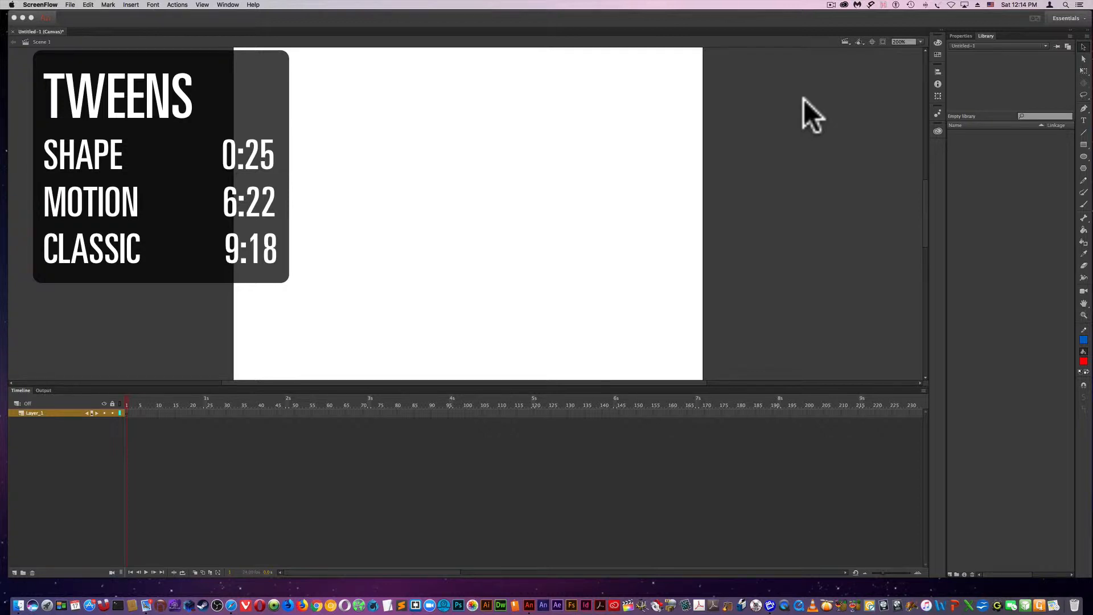
- Draw a tall, narrow red rectangle near the left edge of the stage on frame 1 of Layer_1
{"action": "left_click", "coordinate": [126, 413]}
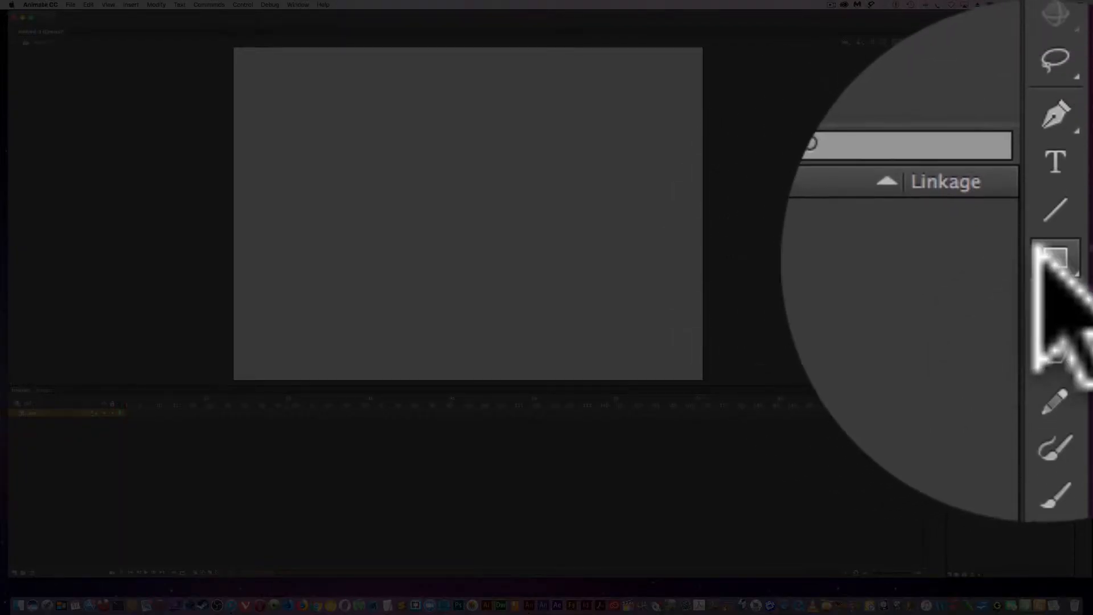
{"action": "left_click", "coordinate": [1084, 144]}
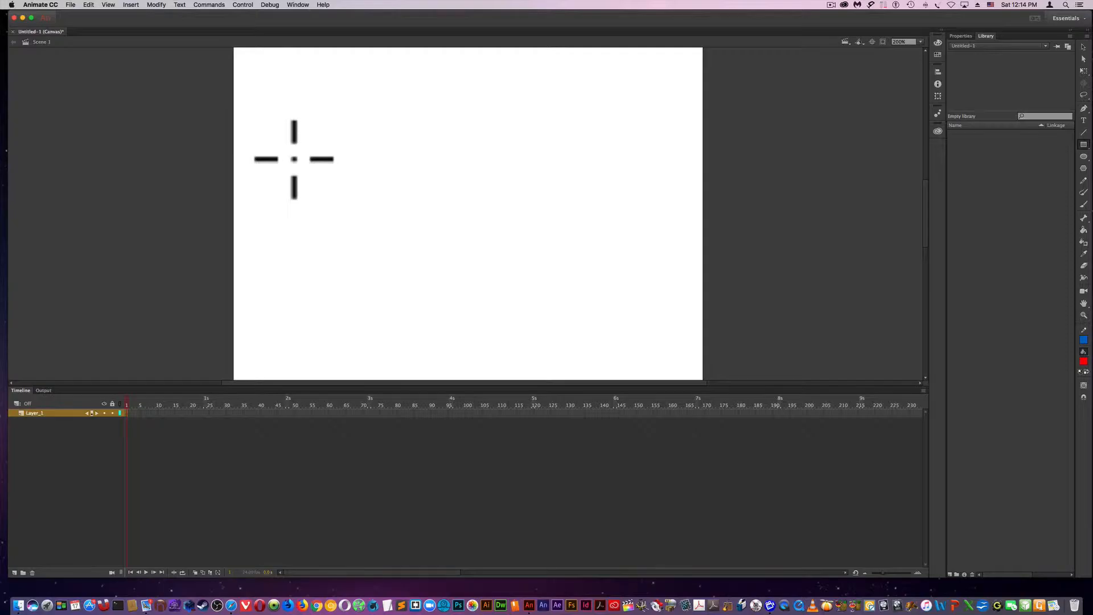
{"action": "left_click_drag", "start_coordinate": [295, 178], "coordinate": [314, 253]}
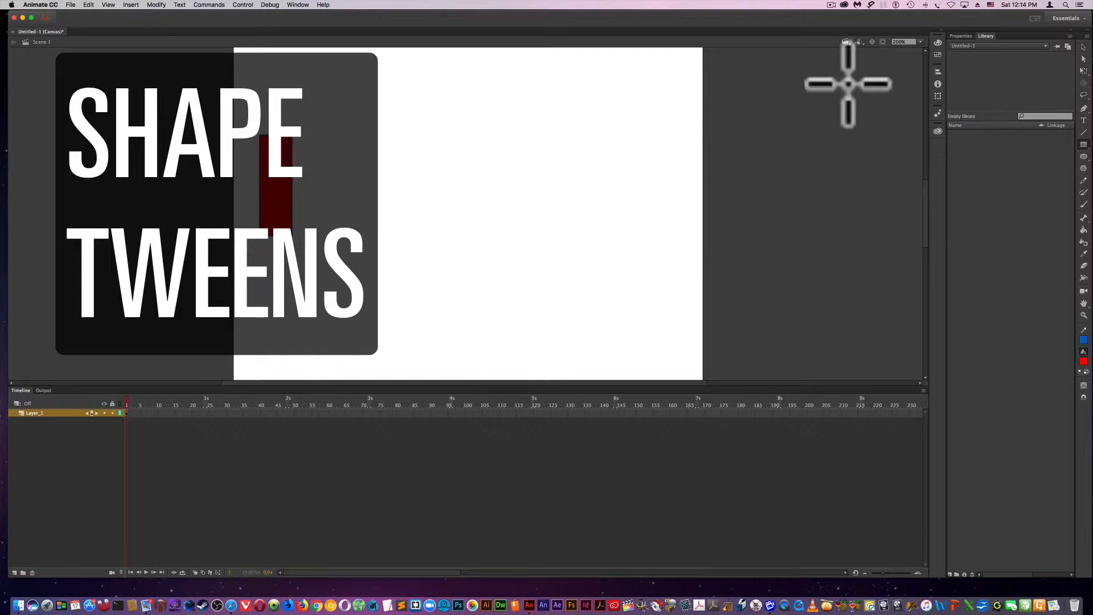
- Insert a keyframe at frame 31 of Layer_1 and move the red rectangle across to the right side of the stage
{"action": "left_click", "coordinate": [1082, 47]}
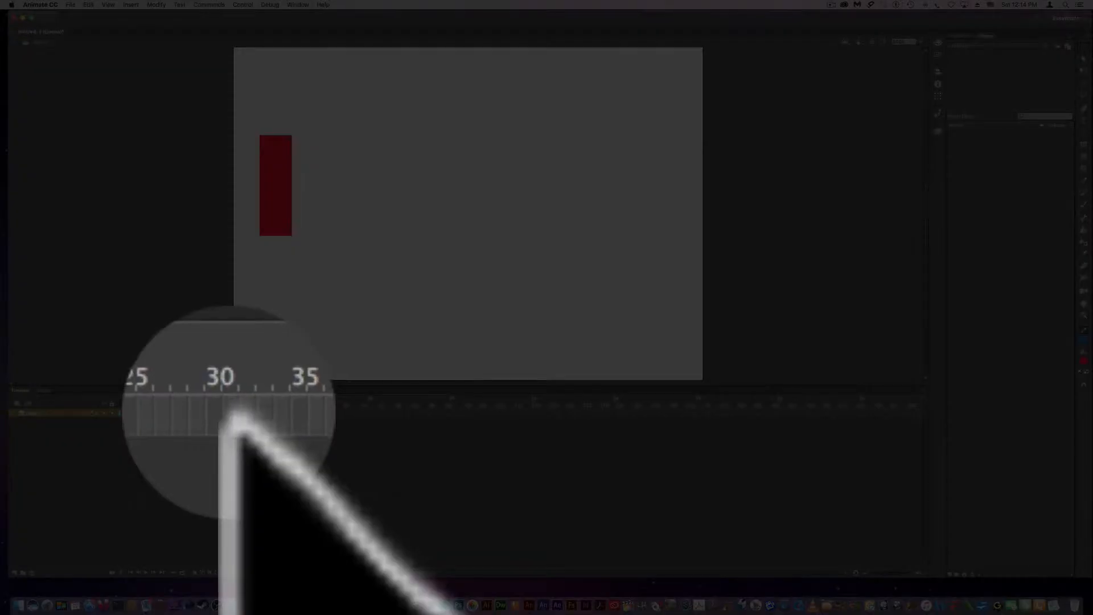
{"action": "left_click", "coordinate": [229, 413]}
{"action": "left_click", "coordinate": [131, 5]}
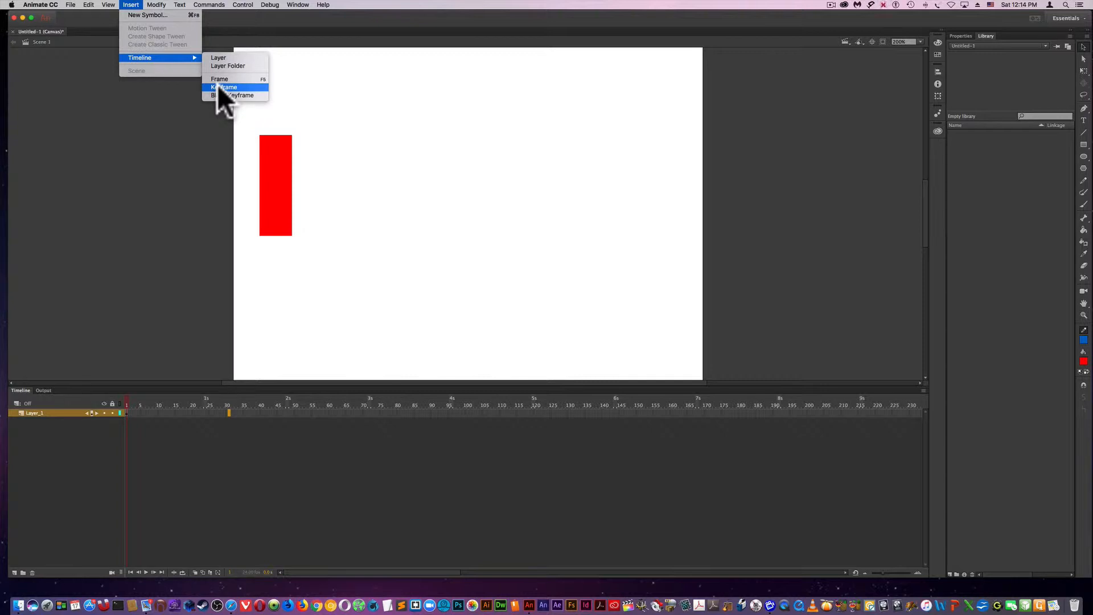
{"action": "left_click", "coordinate": [219, 86]}
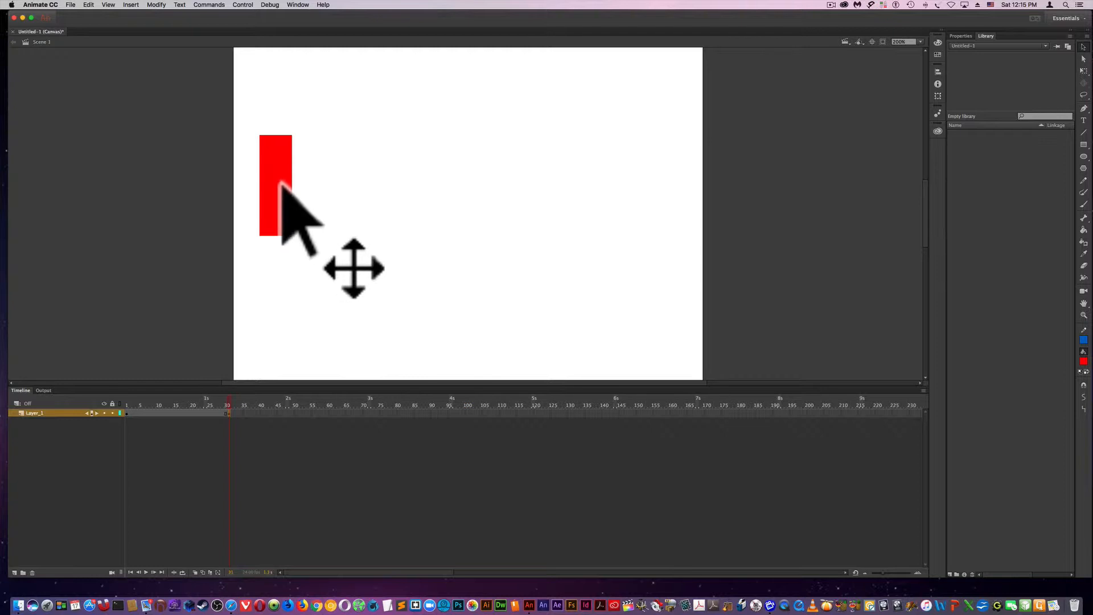
{"action": "left_click_drag", "start_coordinate": [279, 181], "coordinate": [649, 188]}
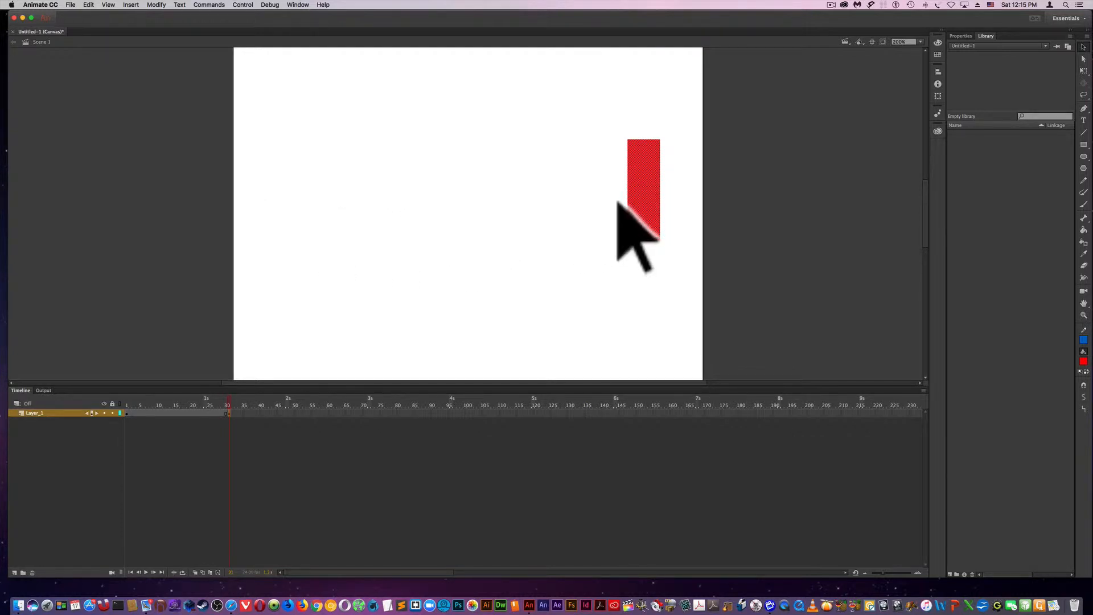
- Create a shape tween from the frame 1 keyframe of Layer_1 and return the playhead to the start to preview it
{"action": "left_click", "coordinate": [141, 396]}
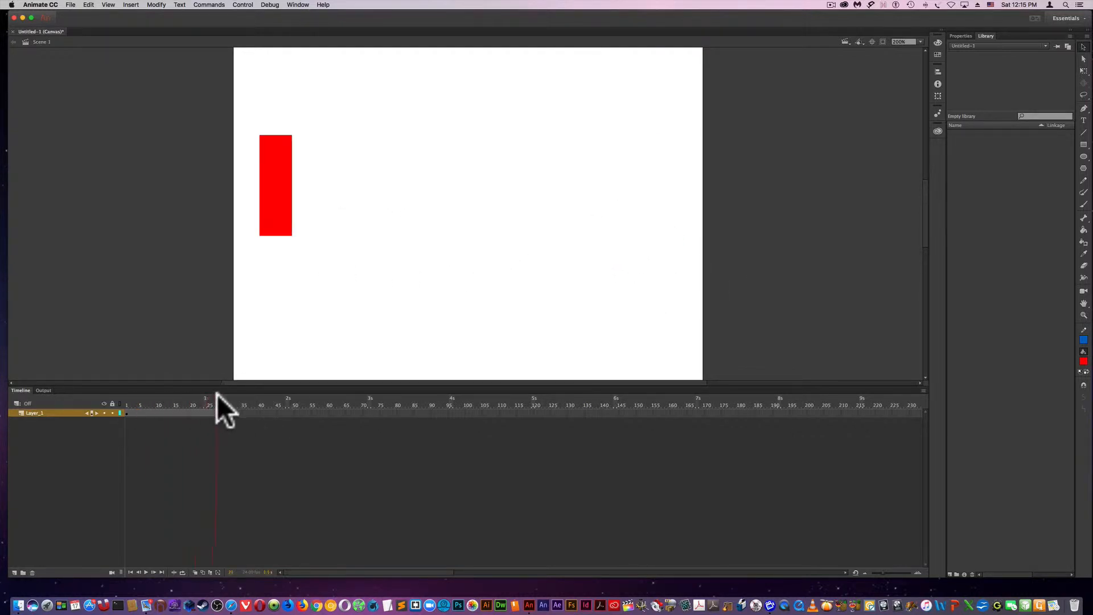
{"action": "left_click_drag", "start_coordinate": [217, 394], "coordinate": [144, 392]}
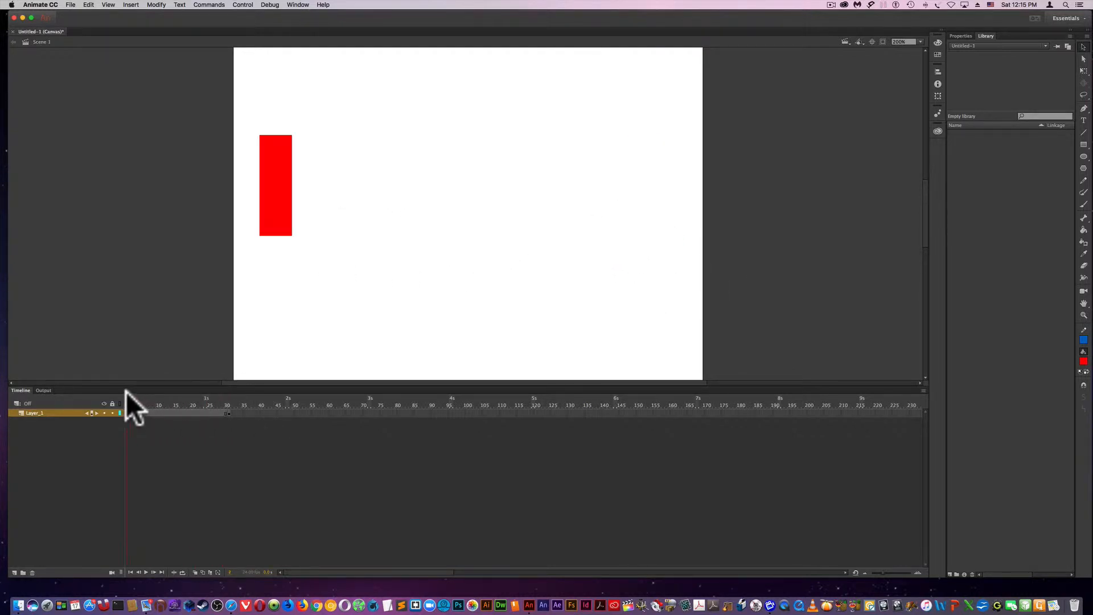
{"action": "right_click", "coordinate": [126, 410]}
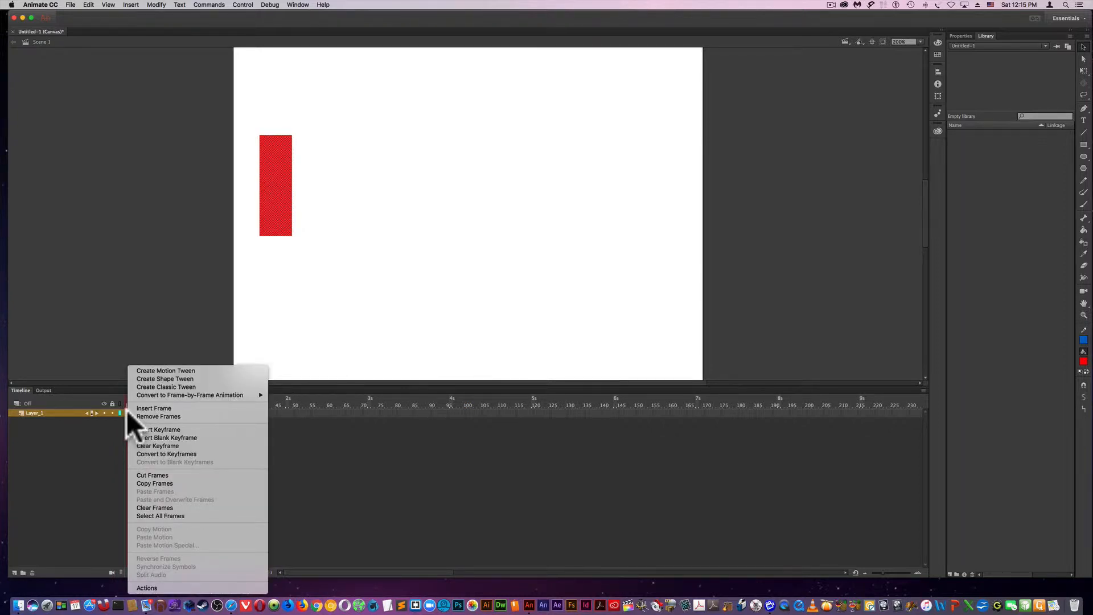
{"action": "left_click", "coordinate": [144, 378]}
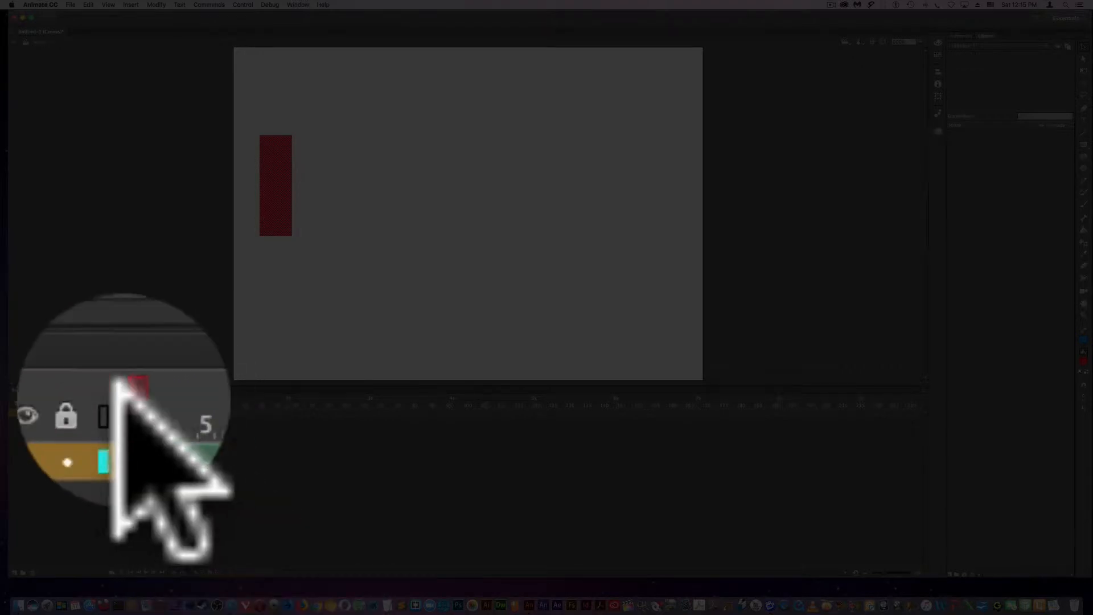
{"action": "mouse_move", "coordinate": [127, 398]}
{"action": "left_mouse_down"}
{"action": "mouse_move", "coordinate": [228, 395]}
{"action": "mouse_move", "coordinate": [124, 394]}
{"action": "left_mouse_up"}
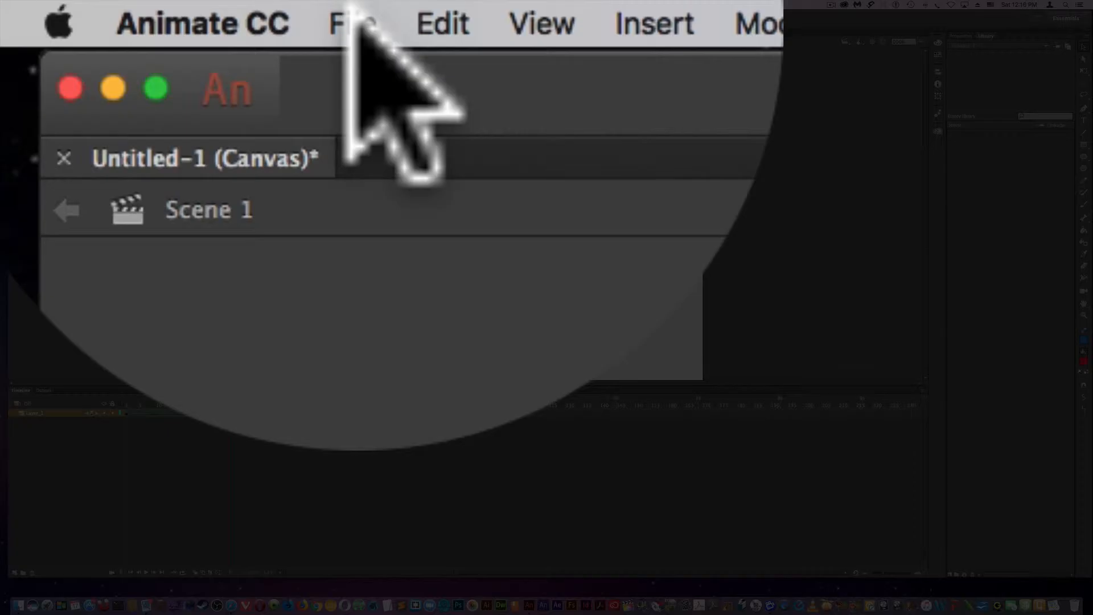
- Create a new ActionScript 3.0 document
{"action": "left_click", "coordinate": [70, 5]}
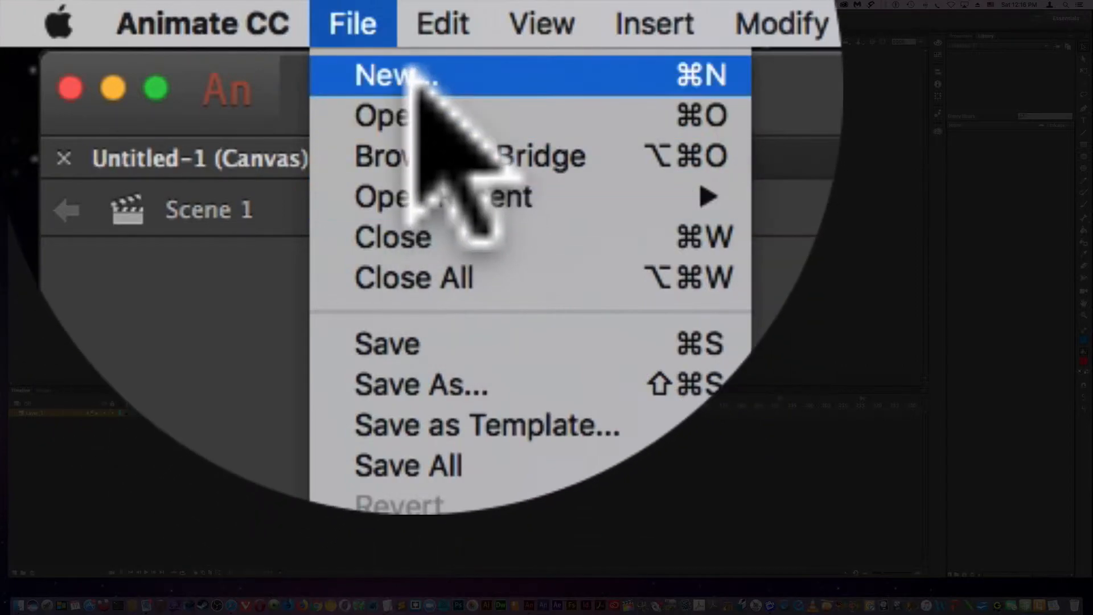
{"action": "left_click", "coordinate": [411, 74]}
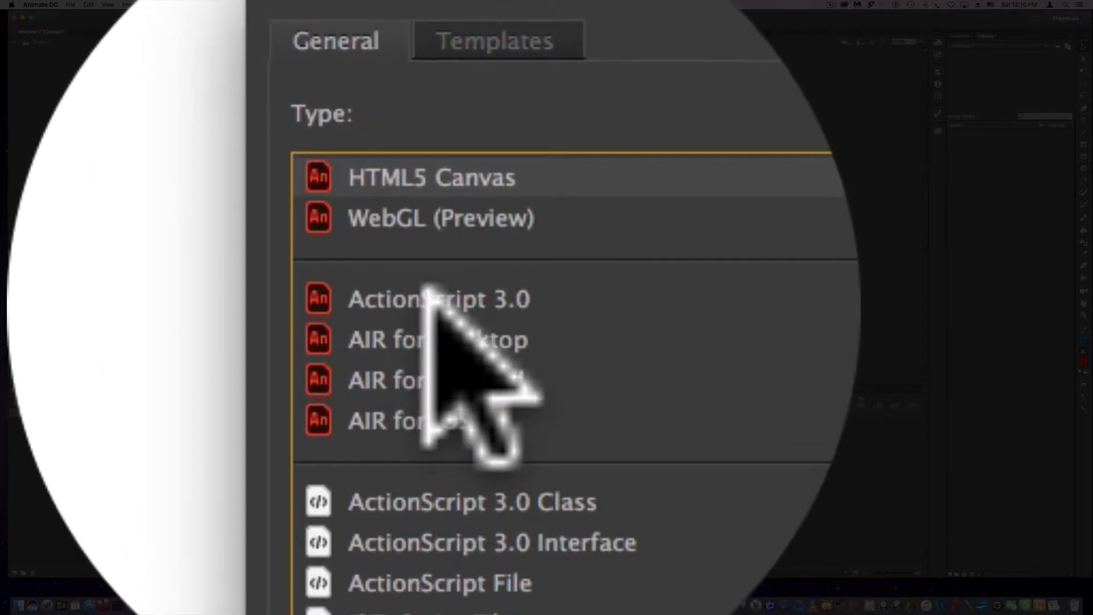
{"action": "left_click", "coordinate": [430, 297]}
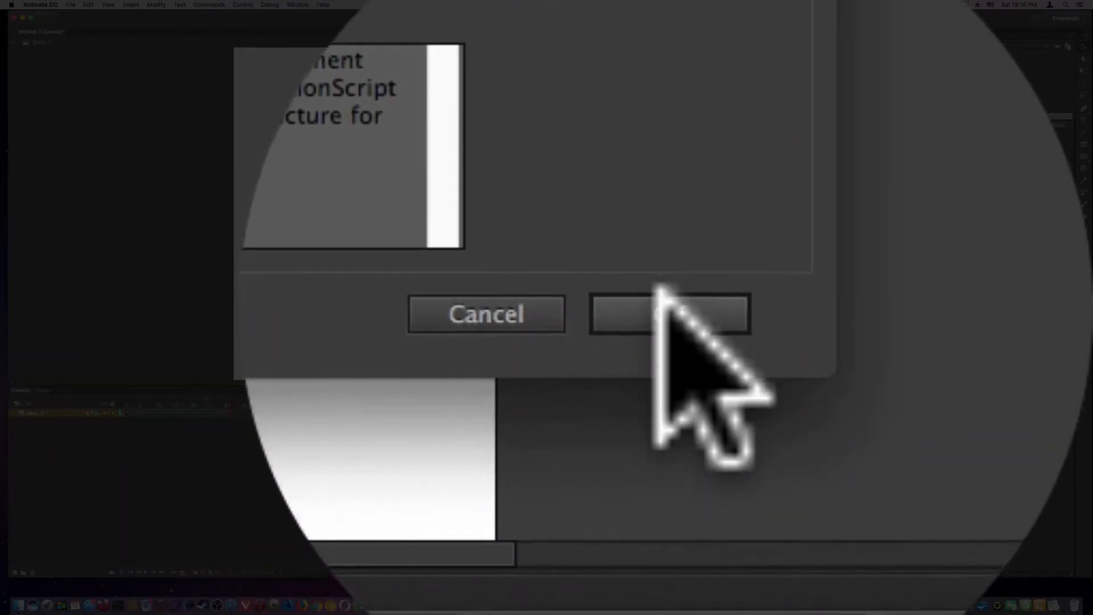
{"action": "left_click", "coordinate": [661, 291]}
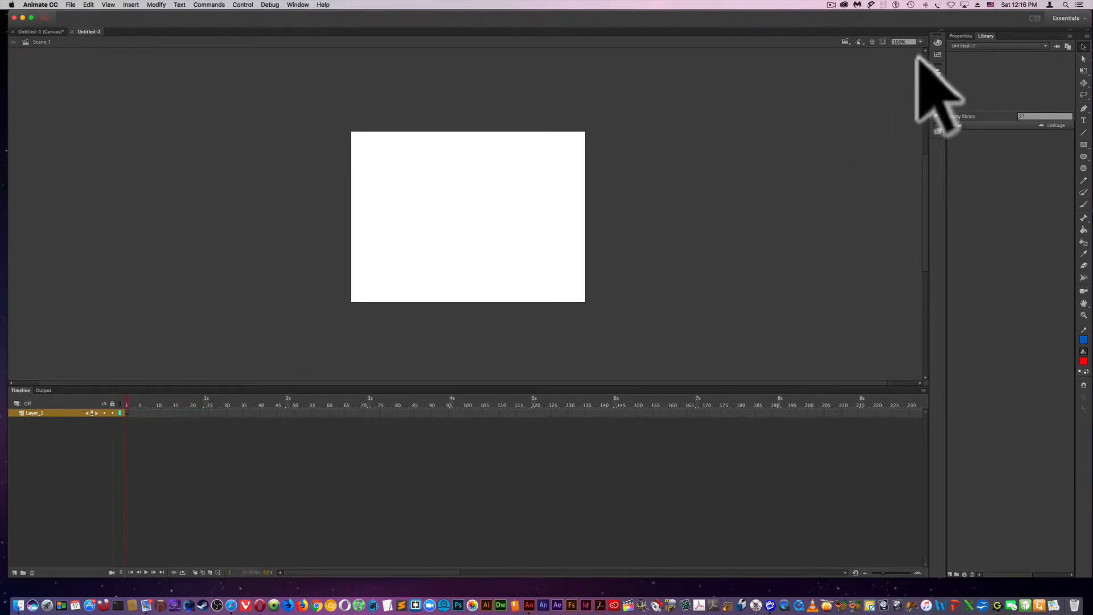
- Draw a tall red rectangle with a blue outline near the left edge of the new stage on frame 1
{"action": "left_click", "coordinate": [919, 41]}
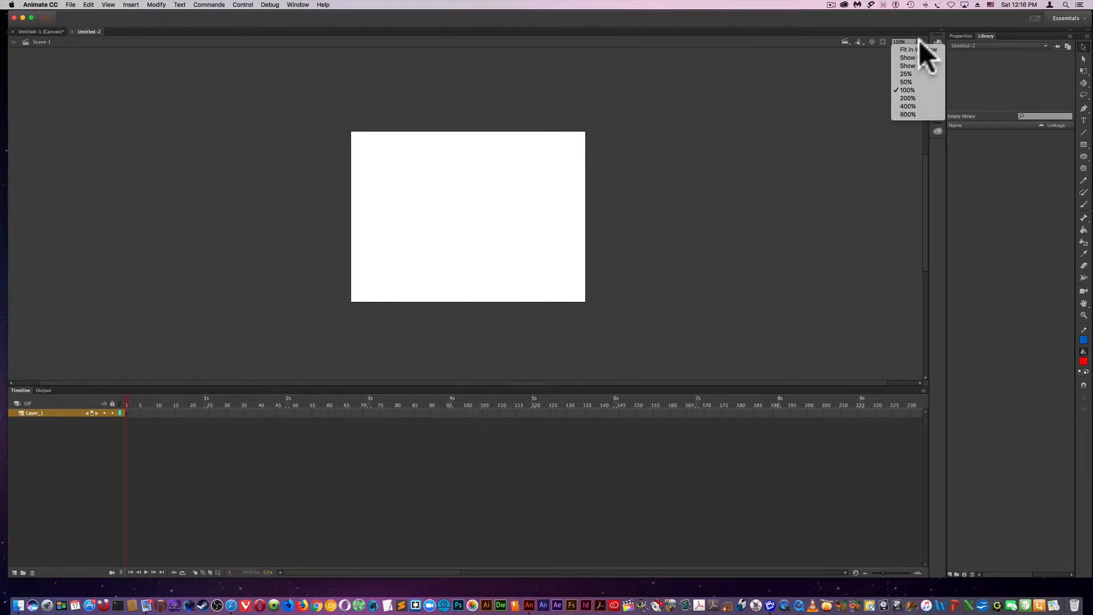
{"action": "left_click", "coordinate": [912, 96]}
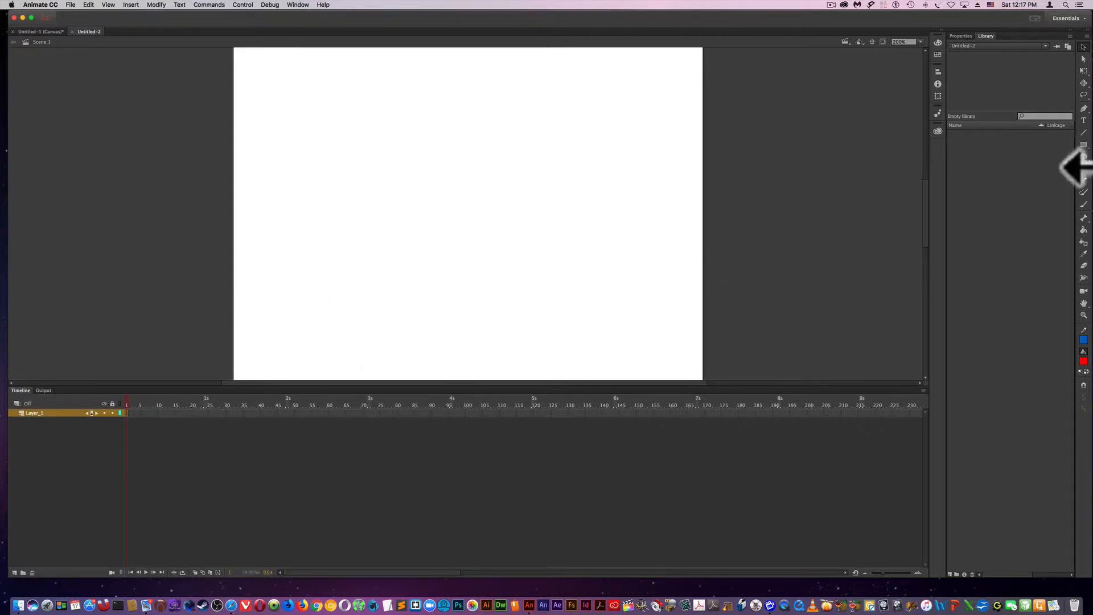
{"action": "left_click", "coordinate": [1082, 144]}
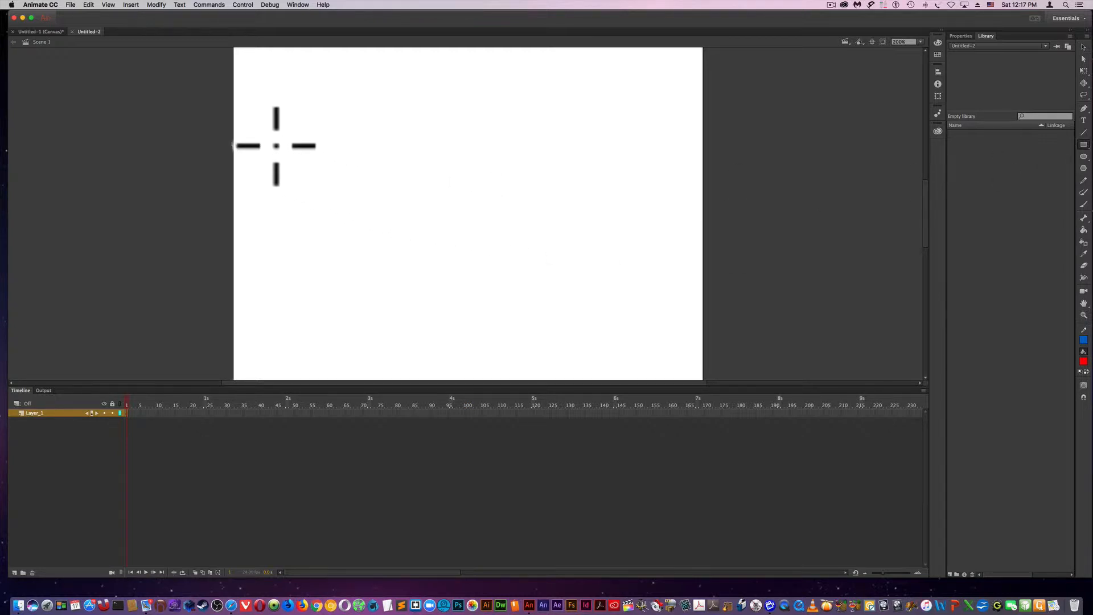
{"action": "left_click_drag", "start_coordinate": [250, 119], "coordinate": [295, 239]}
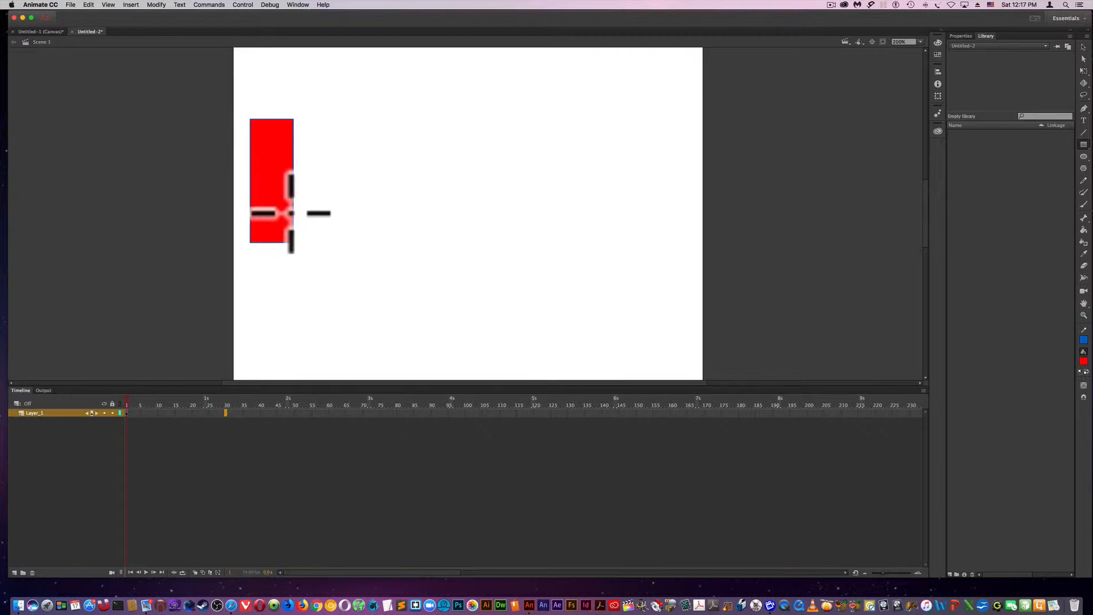
- Insert a blank keyframe at frame 30 and draw a red circle with a blue outline on the right side of the stage
{"action": "right_click", "coordinate": [225, 411]}
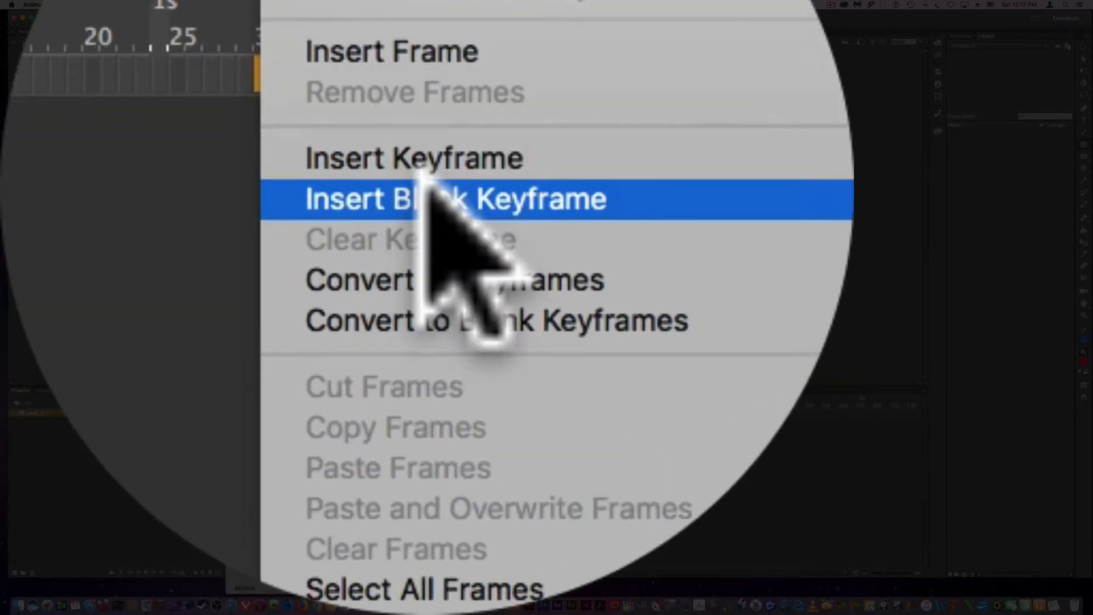
{"action": "left_click", "coordinate": [428, 181]}
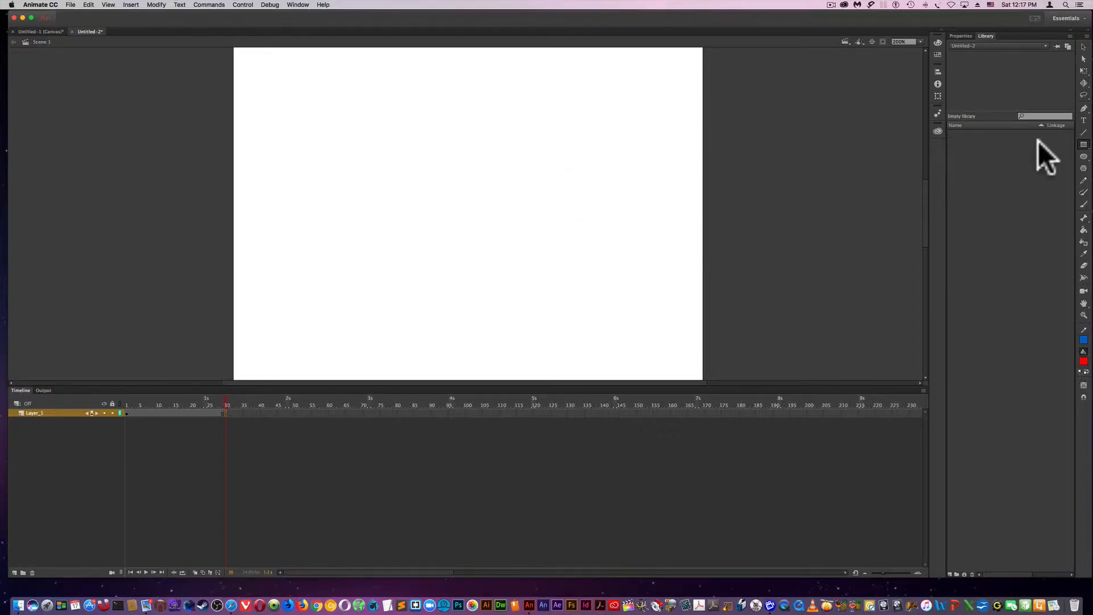
{"action": "left_click", "coordinate": [1083, 157]}
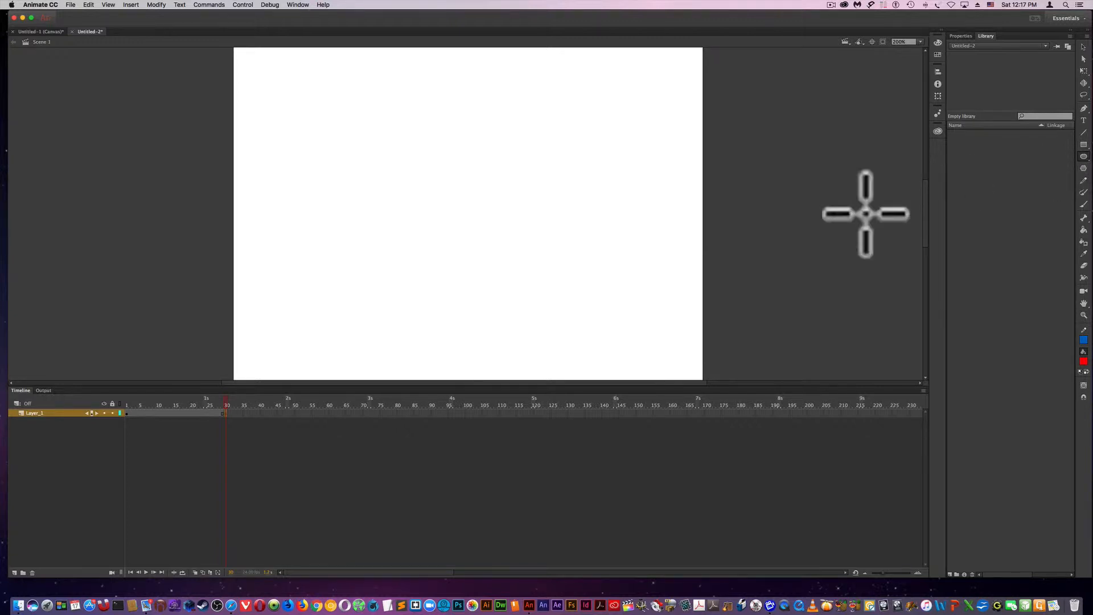
{"action": "left_click_drag", "start_coordinate": [577, 159], "coordinate": [668, 253]}
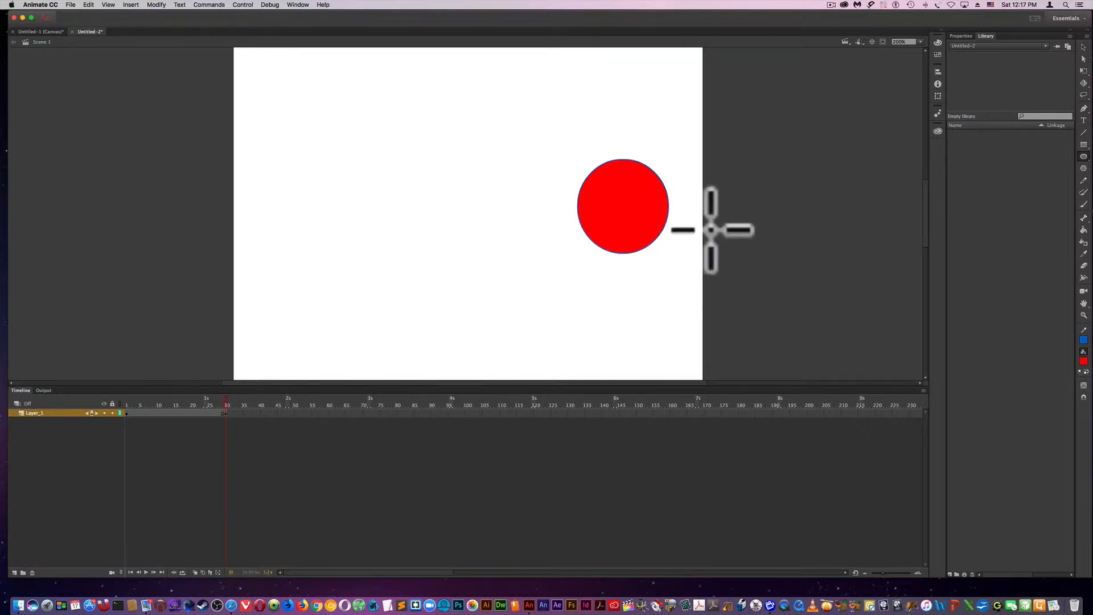
- Create a shape tween between the rectangle and circle keyframes on Layer_1 and scrub the timeline to preview the morph
{"action": "left_click", "coordinate": [175, 407]}
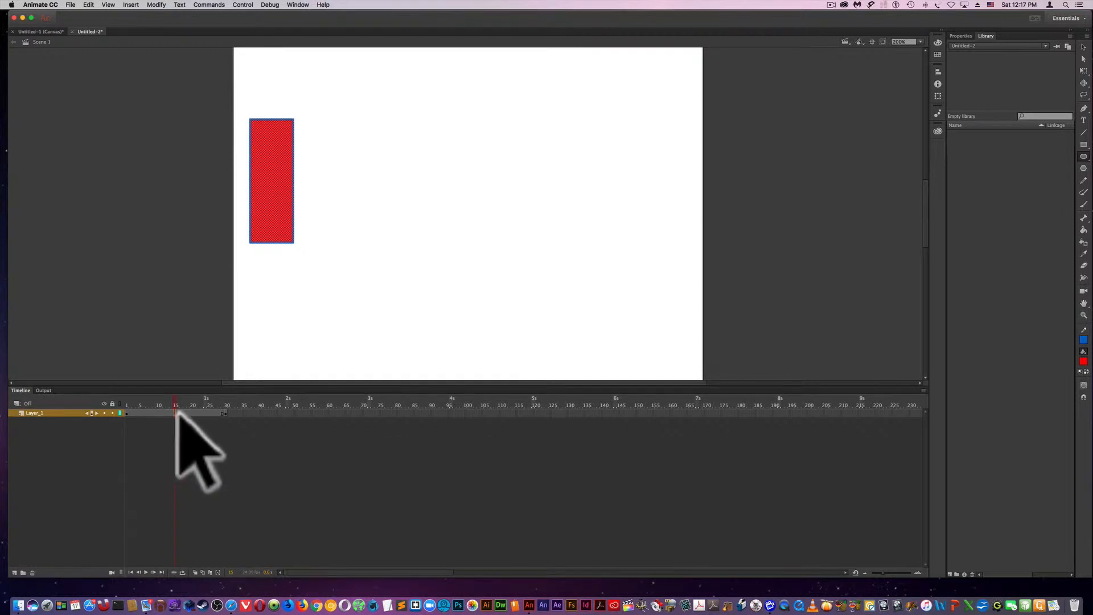
{"action": "mouse_move", "coordinate": [172, 401]}
{"action": "left_mouse_down"}
{"action": "mouse_move", "coordinate": [224, 398]}
{"action": "mouse_move", "coordinate": [162, 401]}
{"action": "left_mouse_up"}
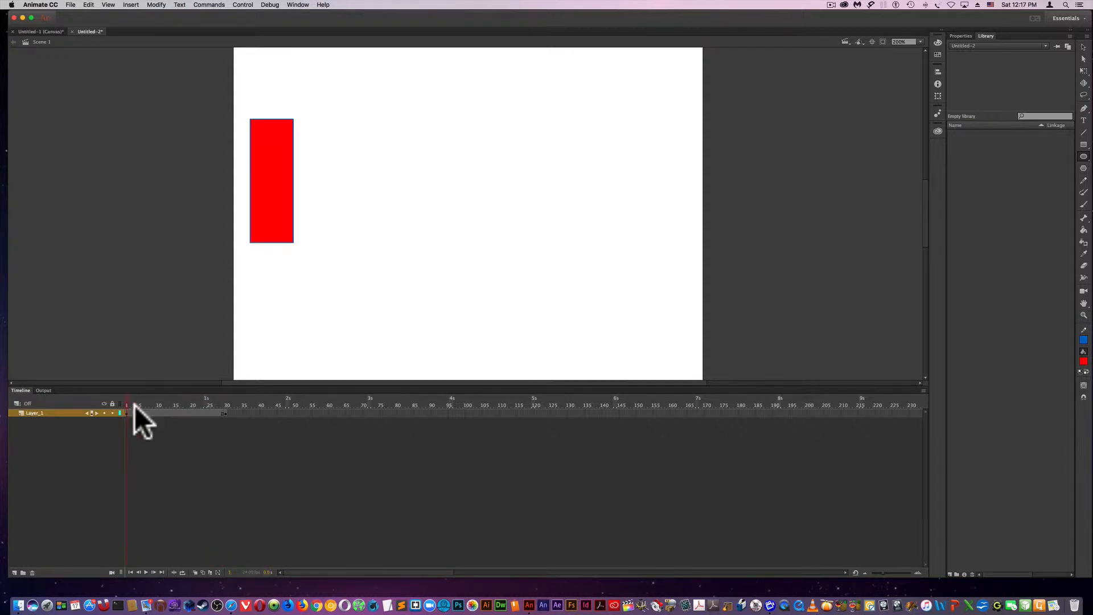
{"action": "right_click", "coordinate": [169, 411]}
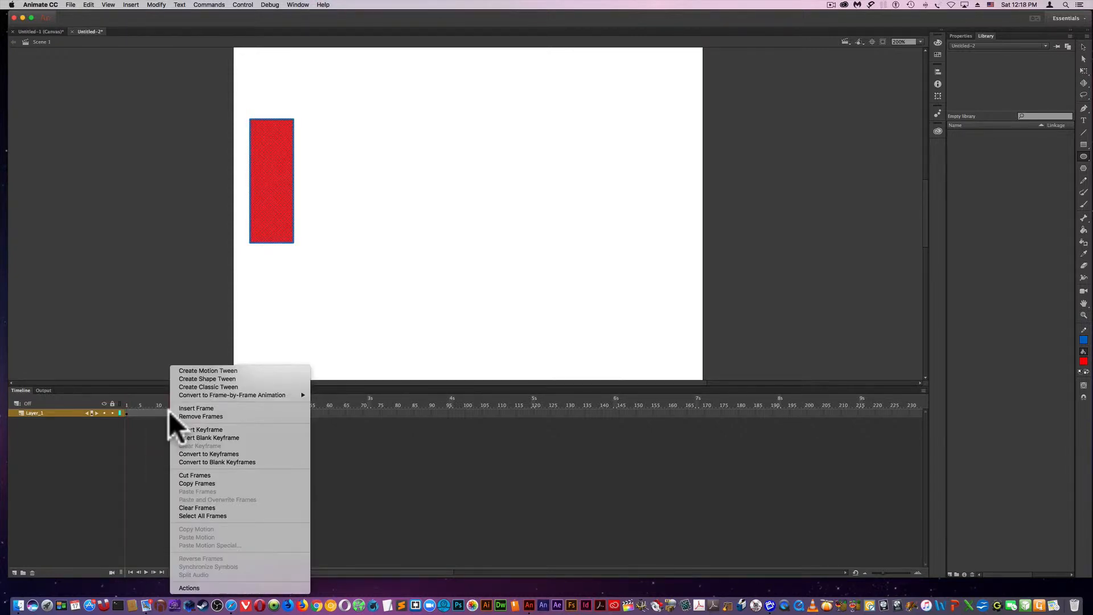
{"action": "left_click", "coordinate": [195, 378]}
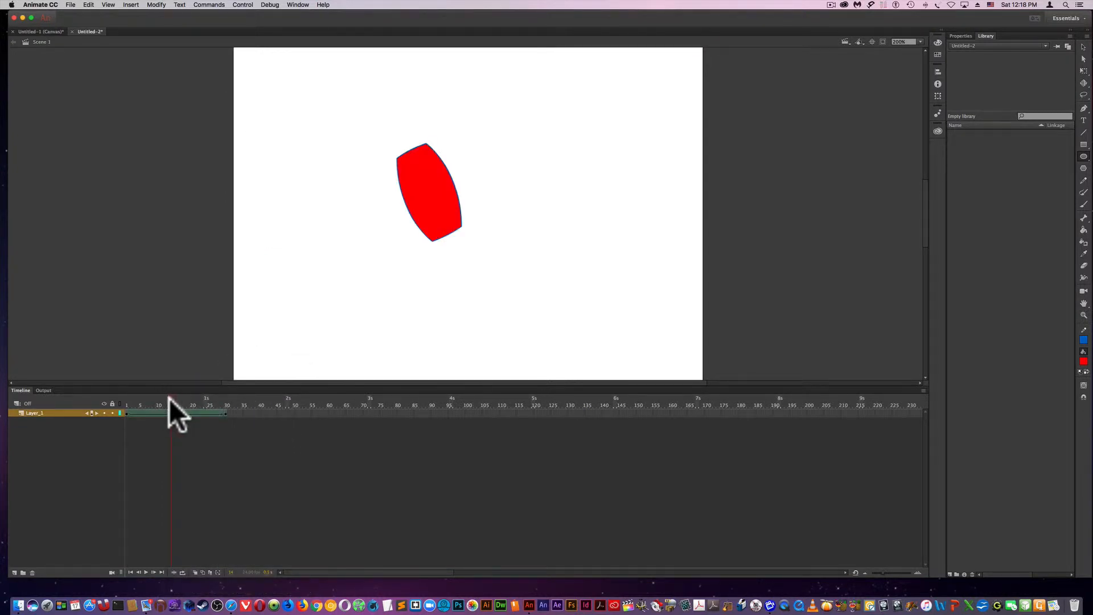
{"action": "left_click_drag", "start_coordinate": [169, 399], "coordinate": [213, 398]}
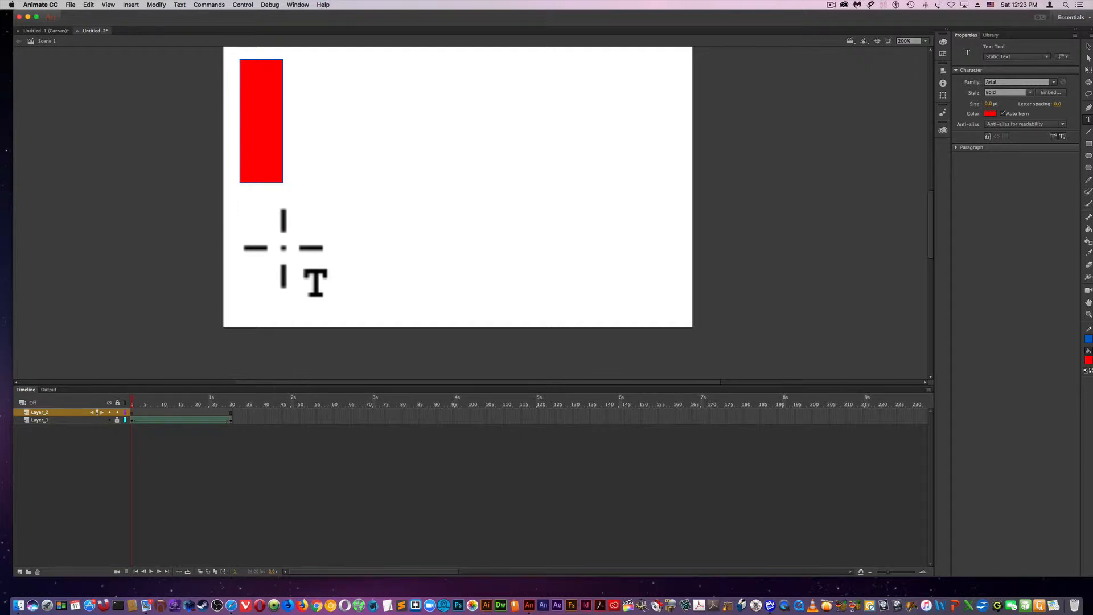
- Add the red letter "G" in 76 pt Arial Bold on frame 1 of Layer_2 and position it below the rectangle
{"action": "key", "text": "v"}
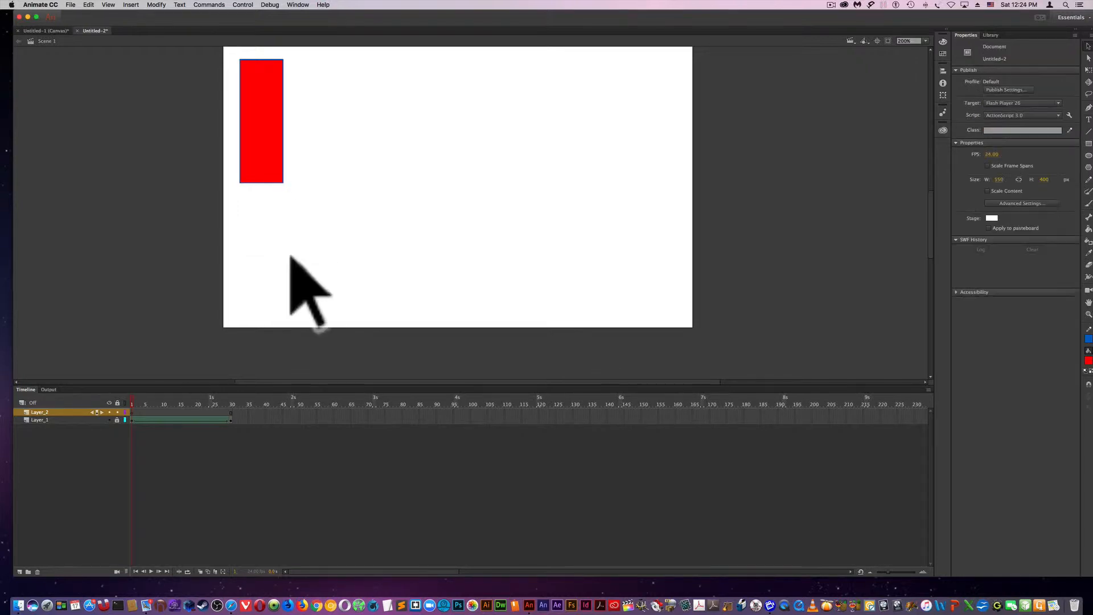
{"action": "left_click", "coordinate": [1088, 121]}
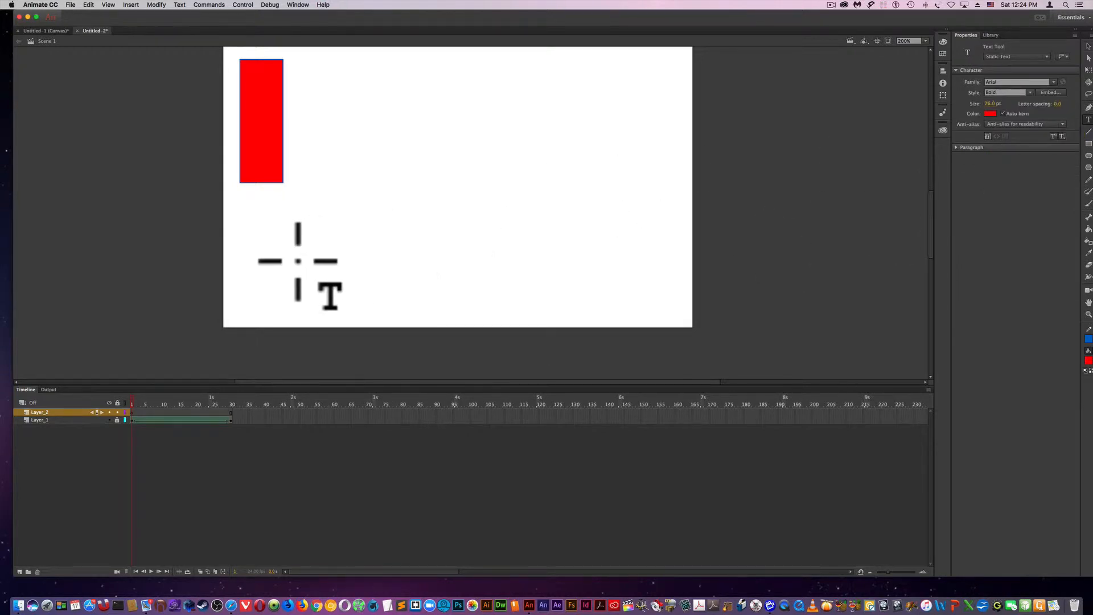
{"action": "left_click", "coordinate": [265, 239]}
{"action": "type", "text": "G"}
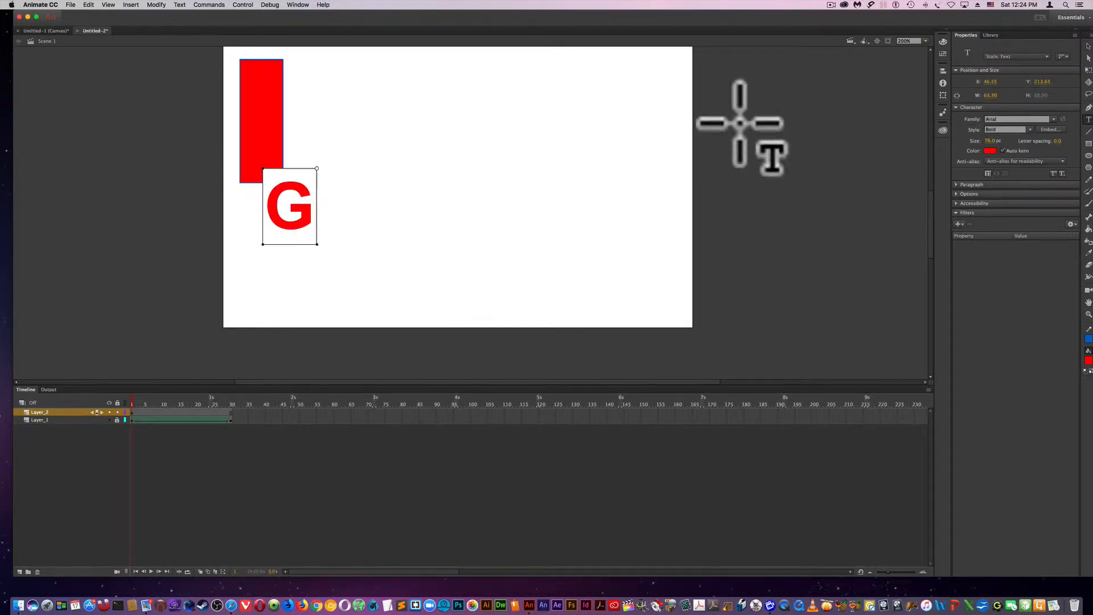
{"action": "left_click", "coordinate": [1088, 46]}
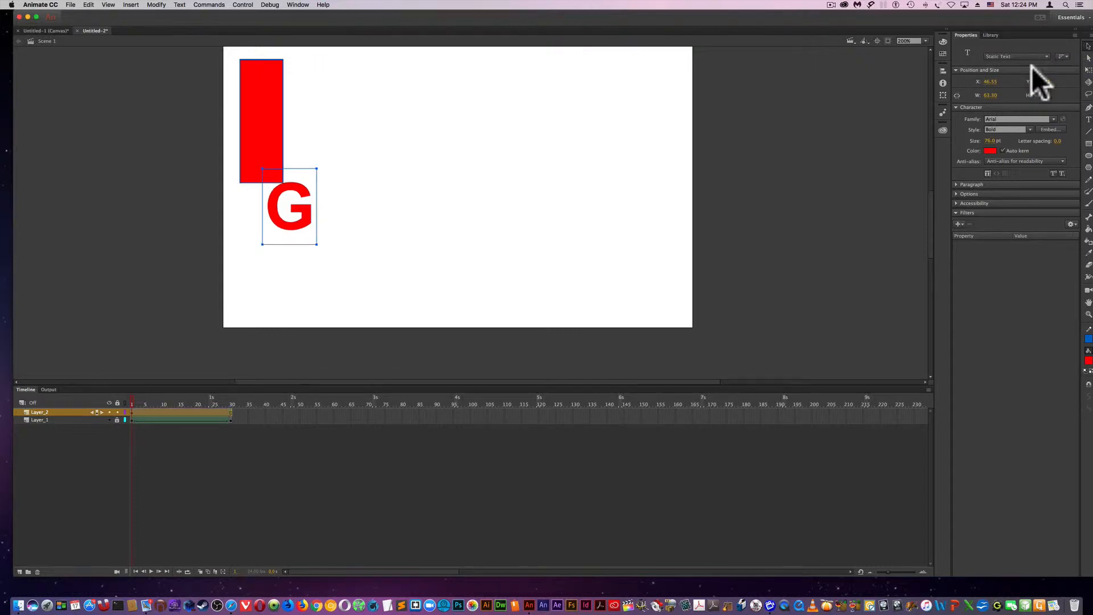
{"action": "left_click_drag", "start_coordinate": [300, 228], "coordinate": [280, 272]}
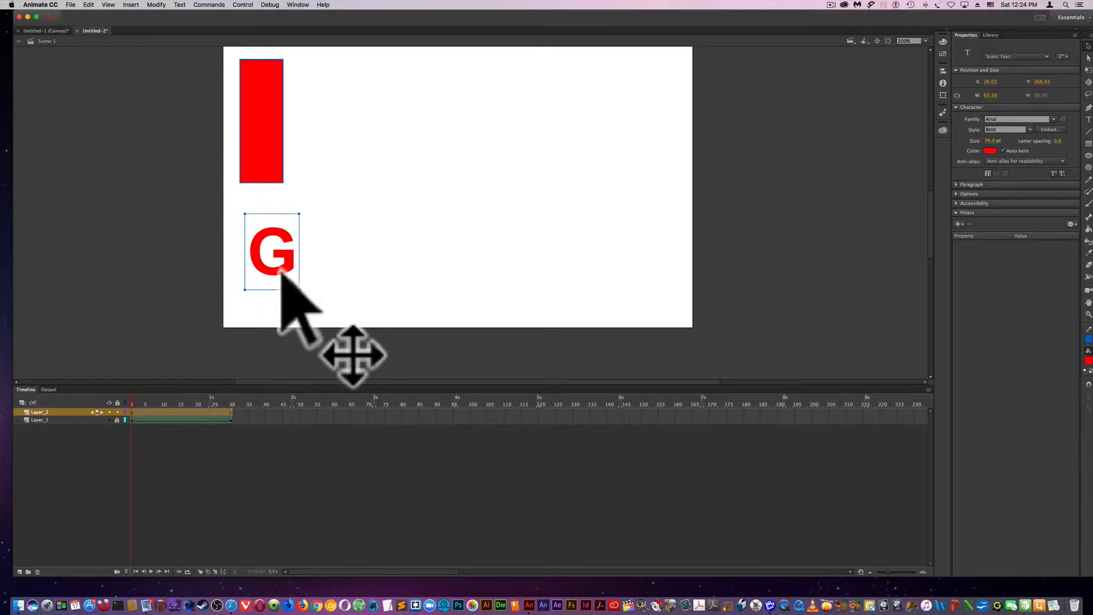
- Break apart the letter "G" on Layer_2 so it becomes an editable shape
{"action": "left_click", "coordinate": [156, 4]}
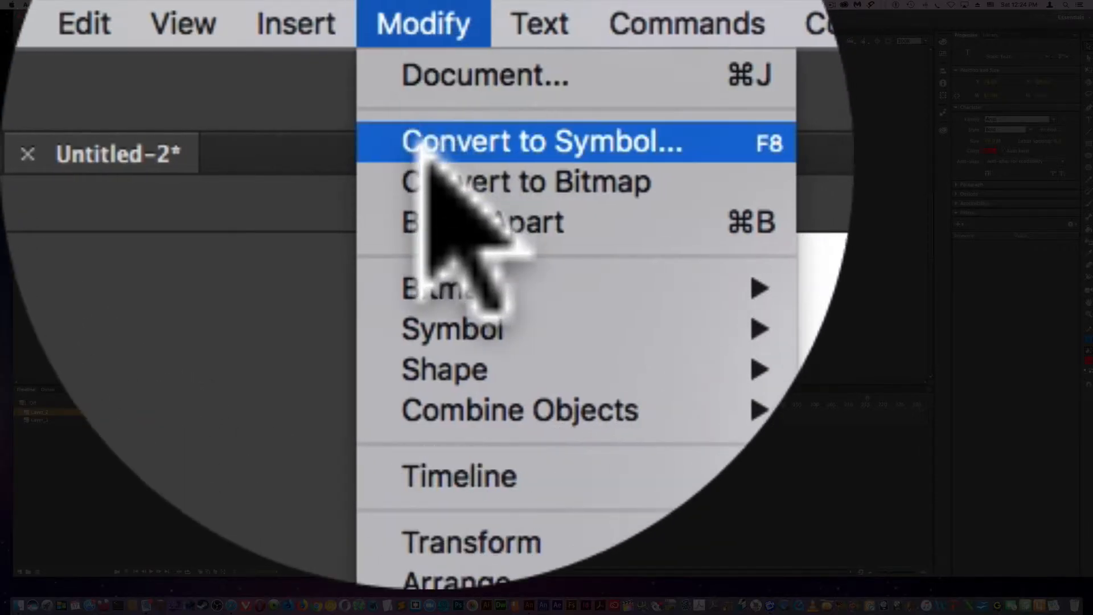
{"action": "left_click", "coordinate": [427, 222]}
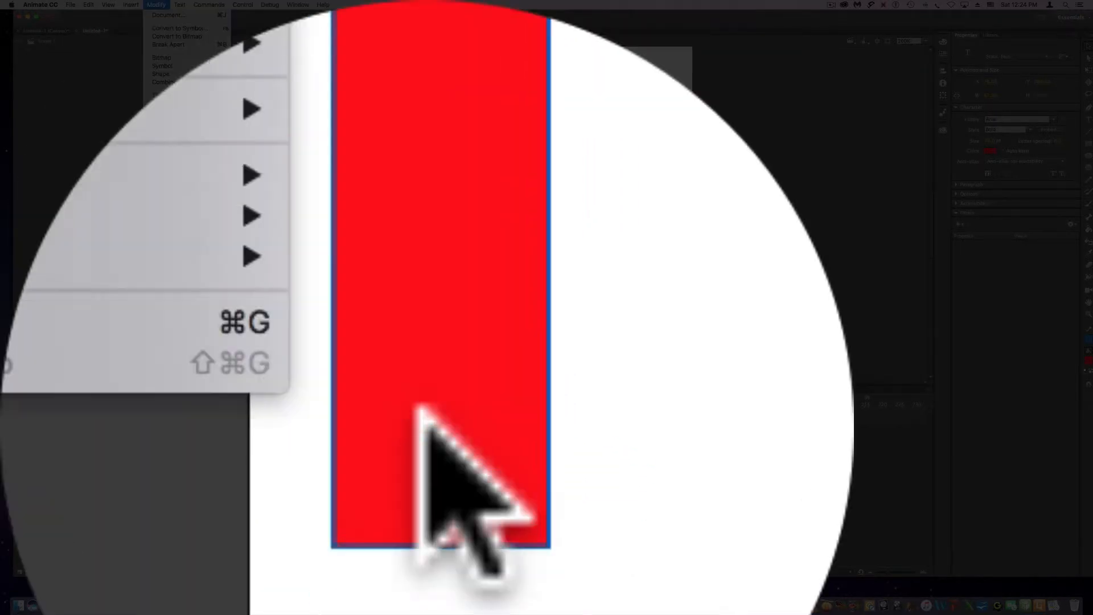
{"action": "mouse_move", "coordinate": [190, 71]}
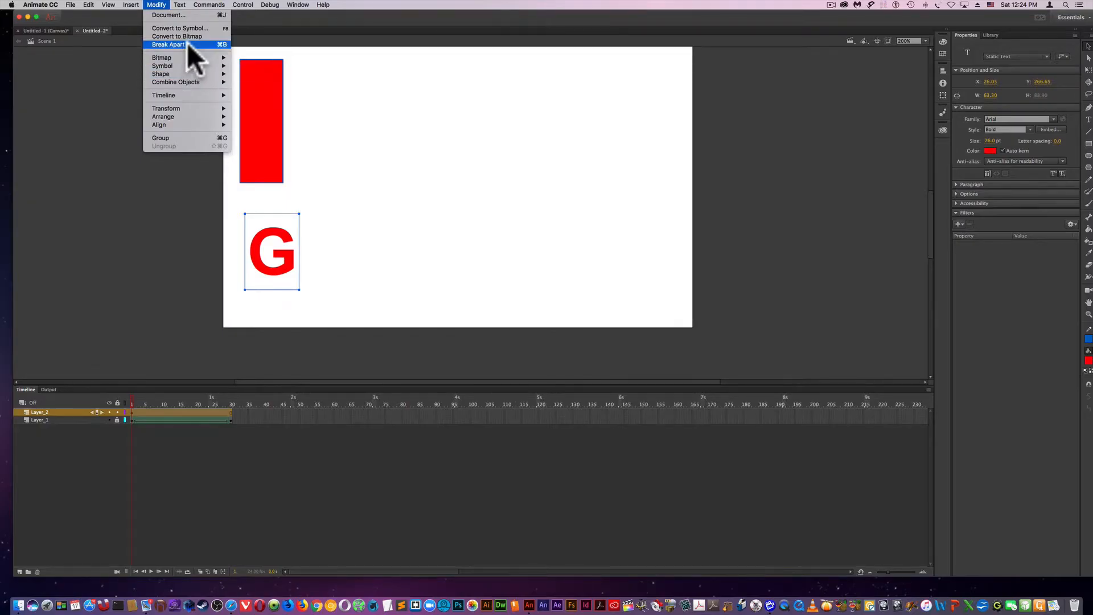
{"action": "left_click", "coordinate": [187, 44]}
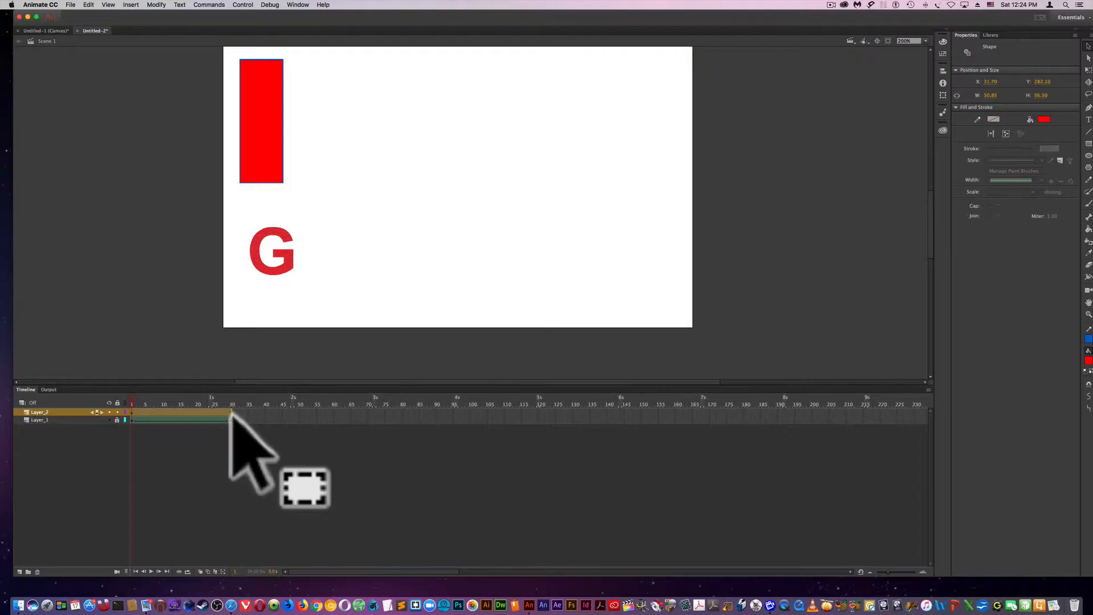
- Insert a blank keyframe at frame 30 of Layer_2 and draw a red circle without a stroke below the outlined circle
{"action": "left_click", "coordinate": [231, 413]}
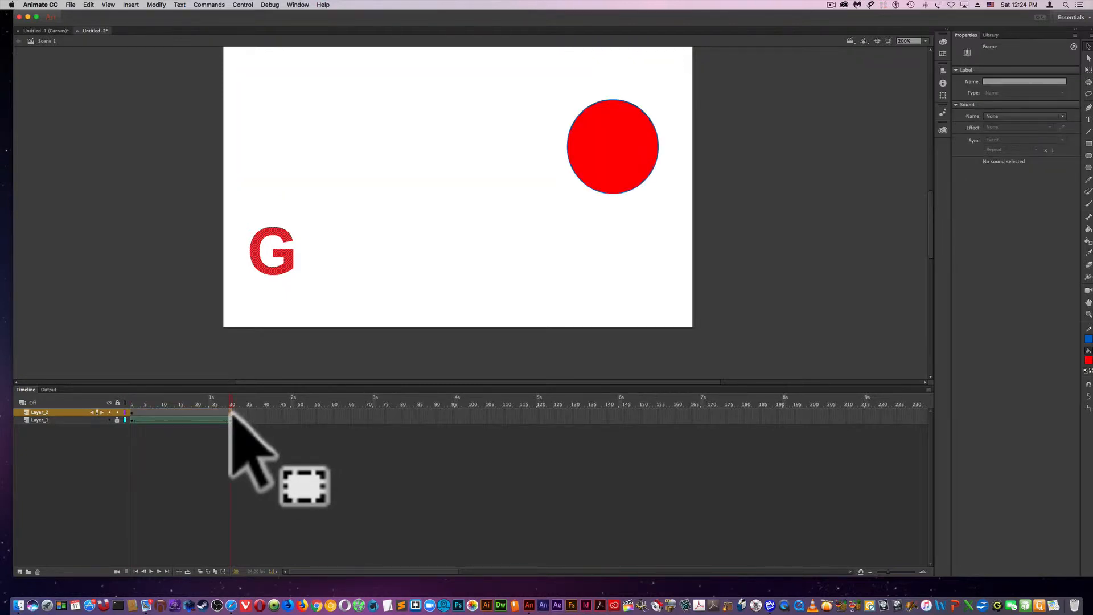
{"action": "right_click", "coordinate": [230, 410]}
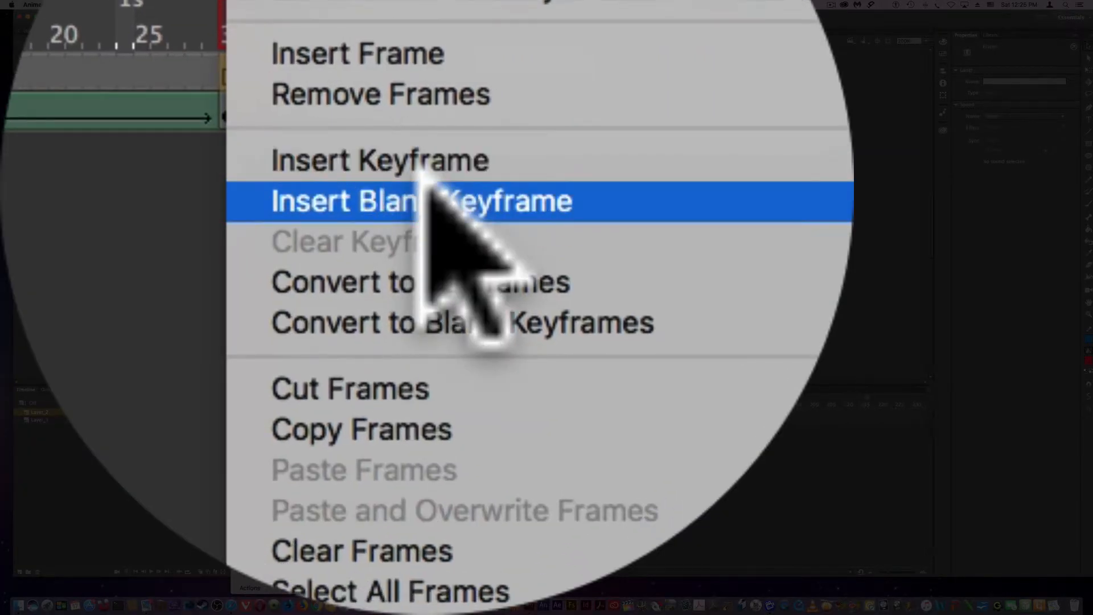
{"action": "left_click", "coordinate": [419, 169]}
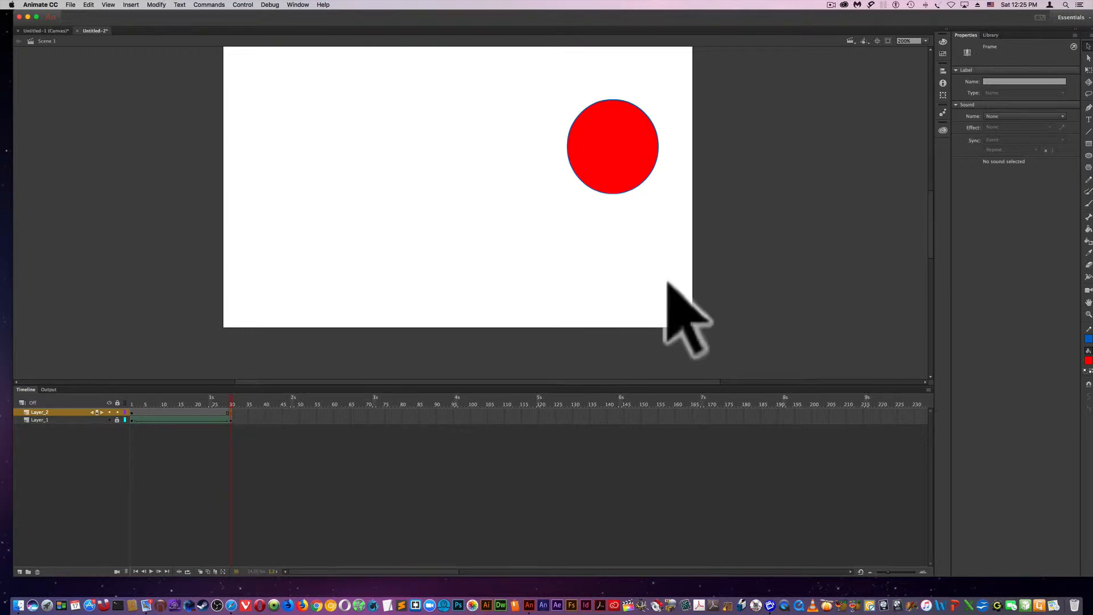
{"action": "left_click", "coordinate": [1086, 155]}
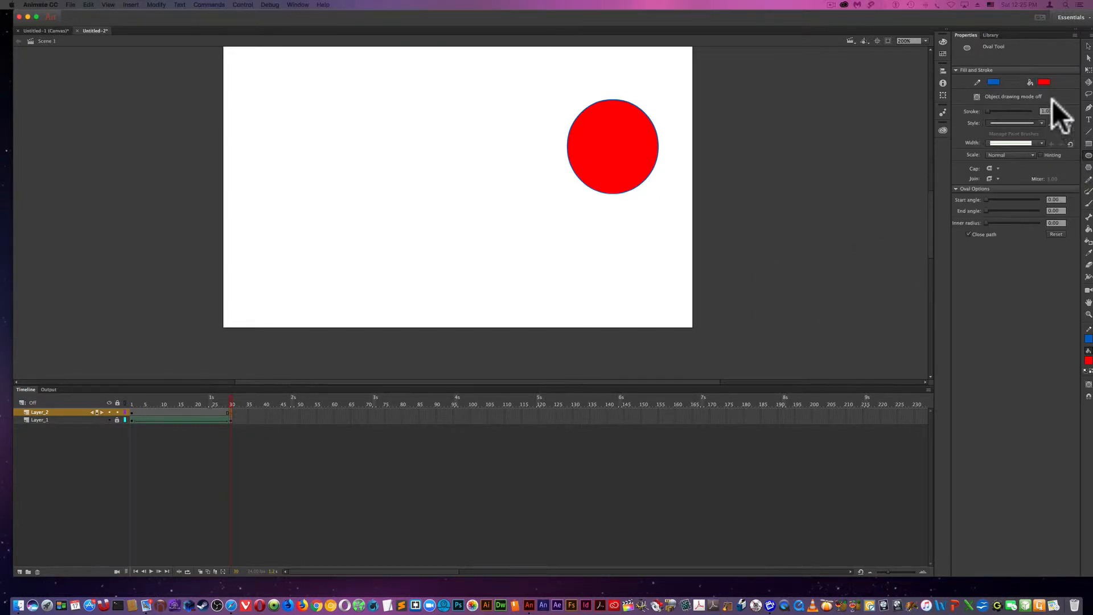
{"action": "left_click", "coordinate": [994, 82]}
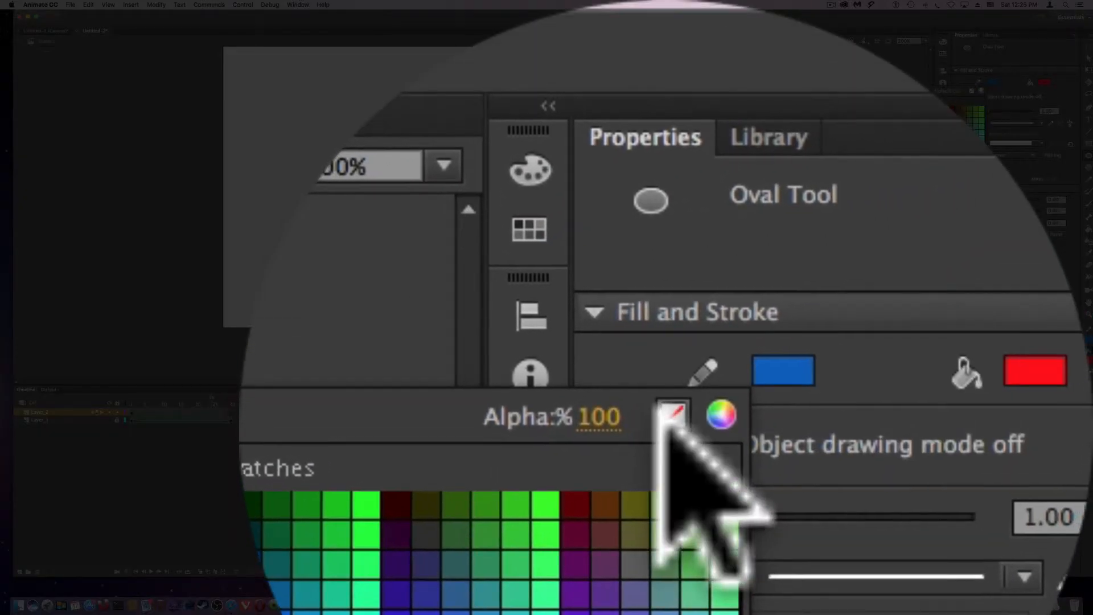
{"action": "left_click", "coordinate": [663, 424]}
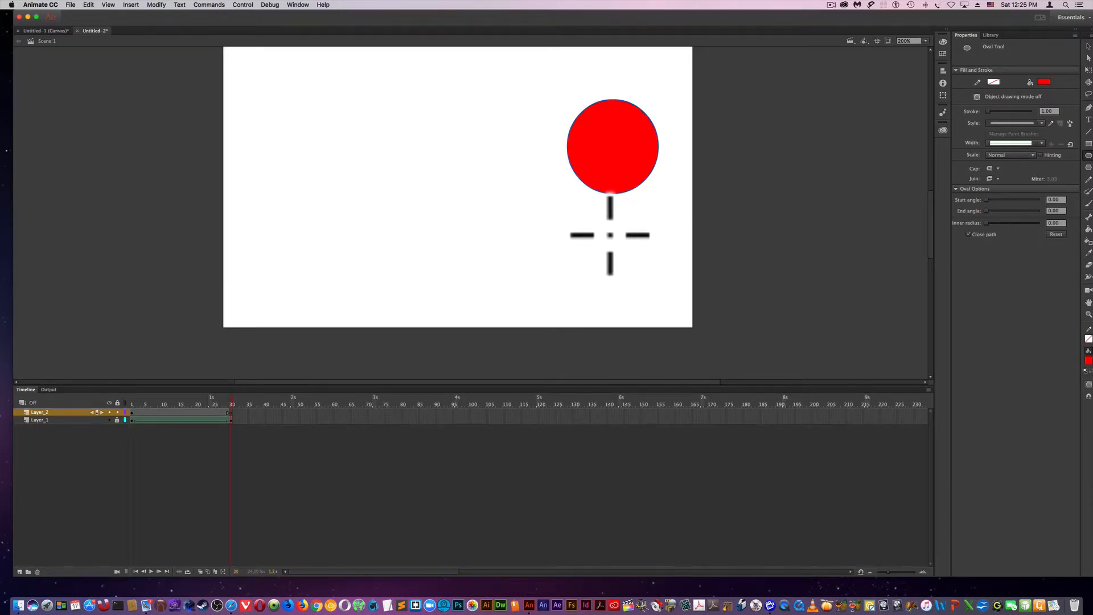
{"action": "left_click_drag", "start_coordinate": [584, 208], "coordinate": [669, 300]}
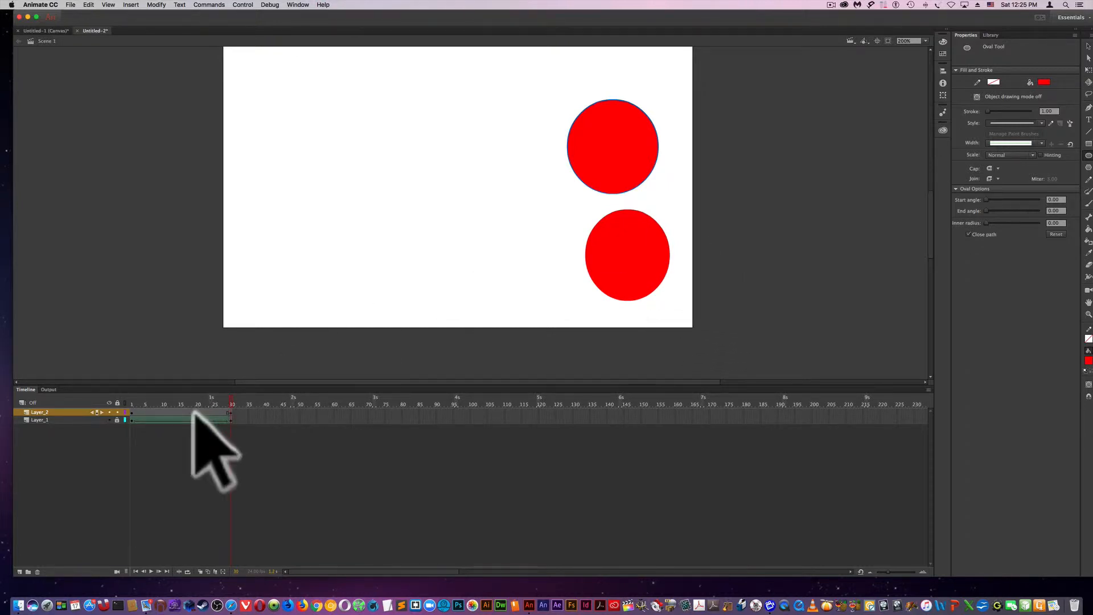
- Create a shape tween between the letter and circle keyframes on Layer_2 and scrub back to the start to preview it
{"action": "right_click", "coordinate": [143, 413]}
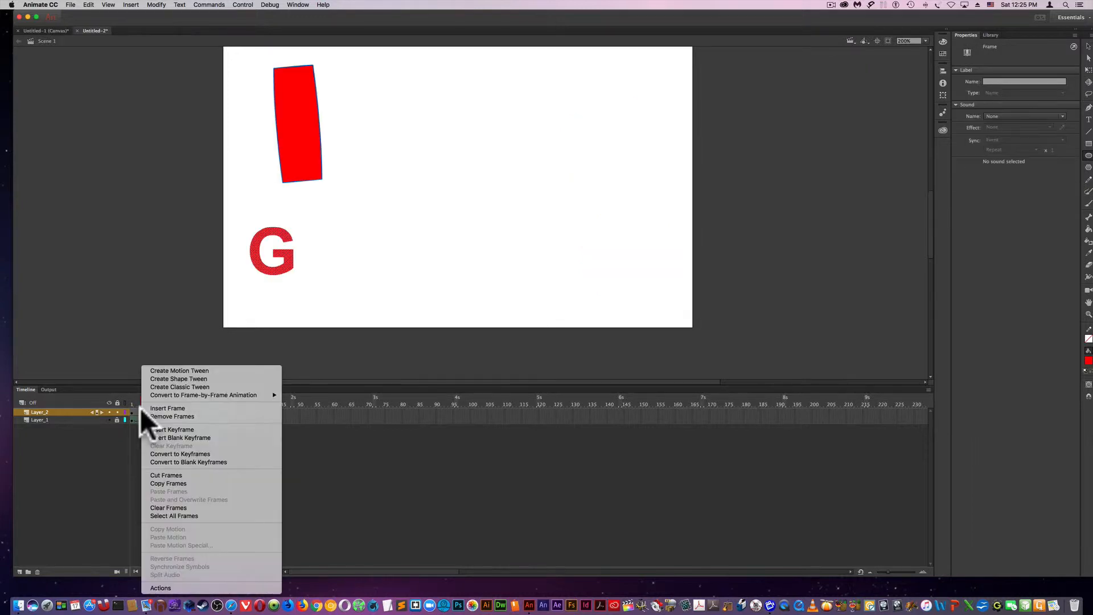
{"action": "left_click", "coordinate": [159, 378]}
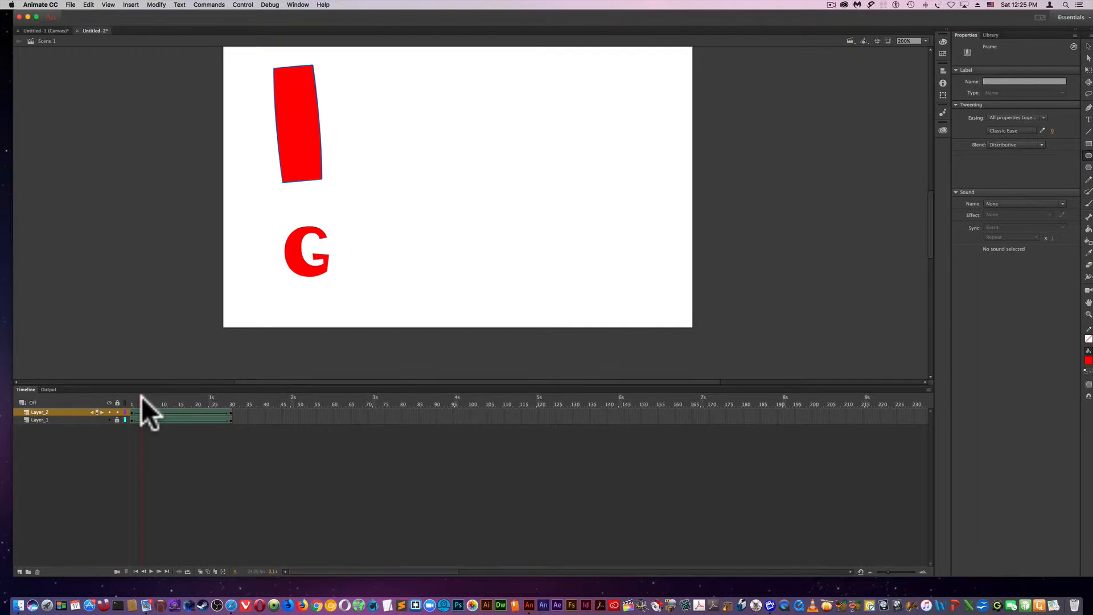
{"action": "mouse_move", "coordinate": [141, 397]}
{"action": "left_mouse_down"}
{"action": "mouse_move", "coordinate": [131, 397]}
{"action": "mouse_move", "coordinate": [235, 400]}
{"action": "mouse_move", "coordinate": [131, 397]}
{"action": "left_mouse_up"}
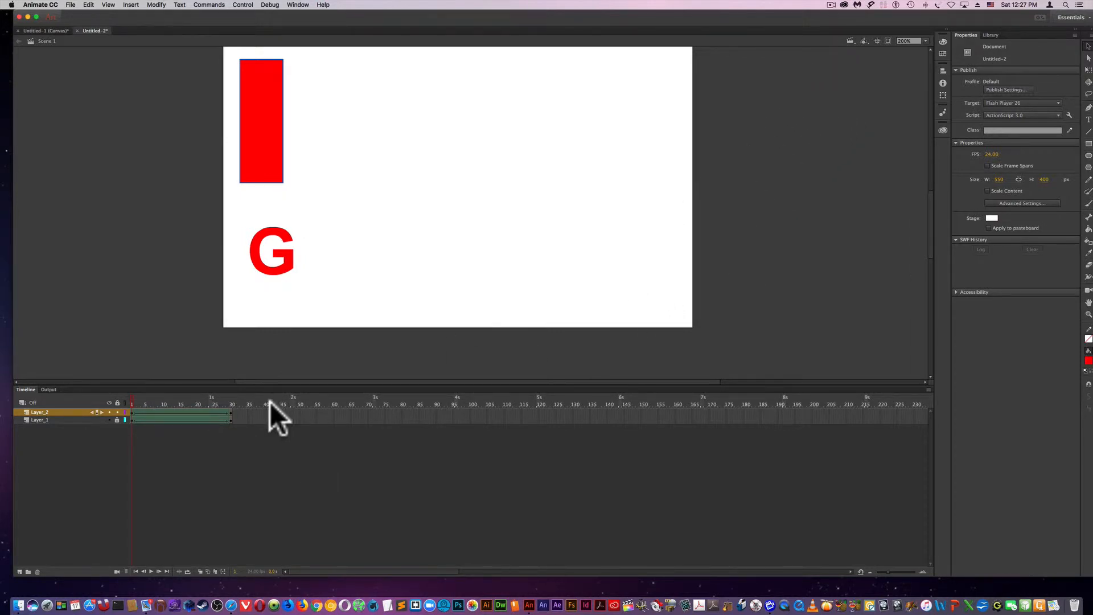
- Move the end keyframe of the Layer_2 shape tween to frame 18 and scrub the timeline to preview the shorter morph
{"action": "left_click", "coordinate": [230, 412]}
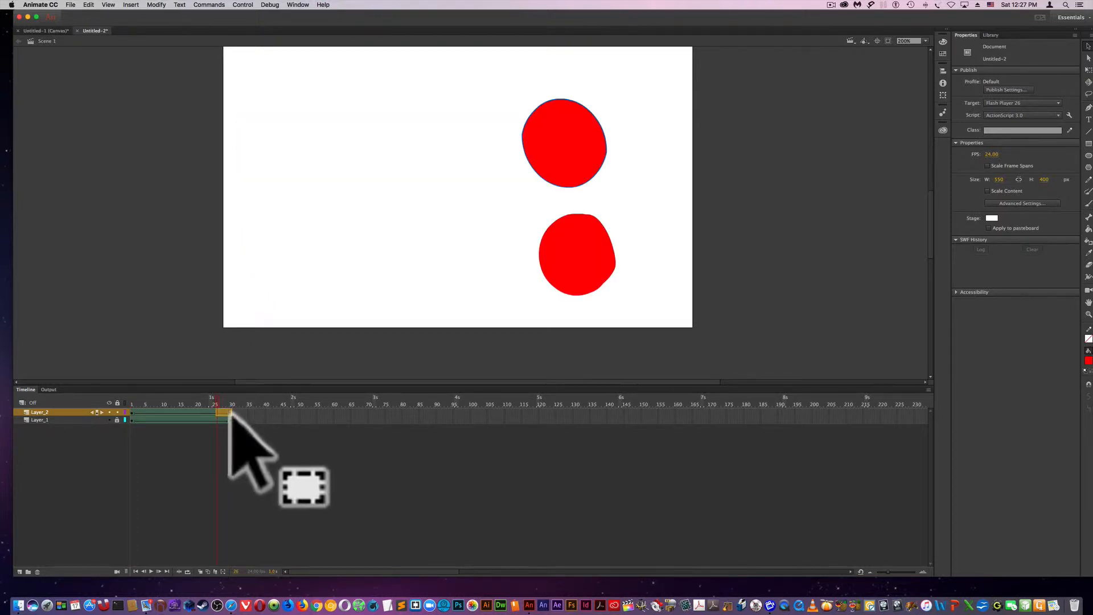
{"action": "left_click_drag", "start_coordinate": [228, 412], "coordinate": [190, 413]}
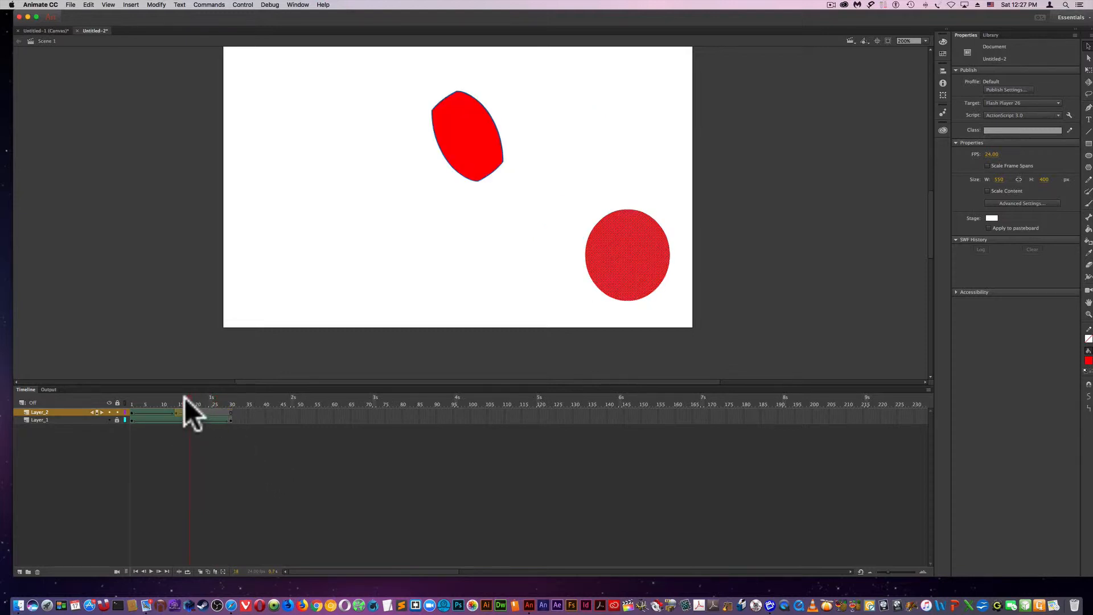
{"action": "left_click_drag", "start_coordinate": [189, 398], "coordinate": [233, 398]}
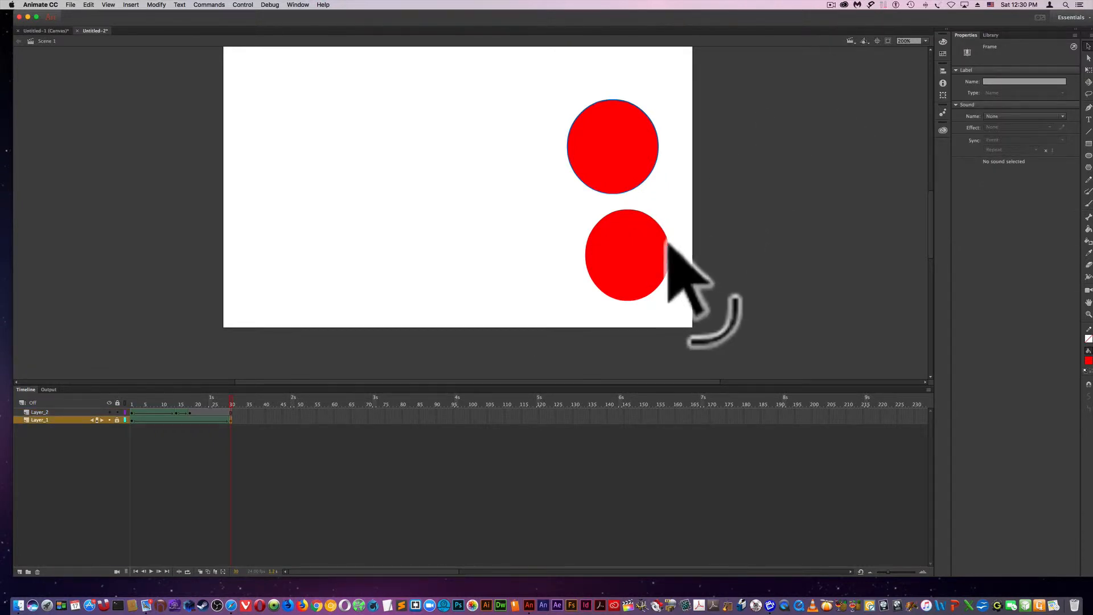
- Lengthen the animation by moving the last keyframe of Layer_1 and the last frame of Layer_2 to frame 51
{"action": "left_click_drag", "start_coordinate": [230, 421], "coordinate": [299, 424]}
{"action": "left_click", "coordinate": [230, 407]}
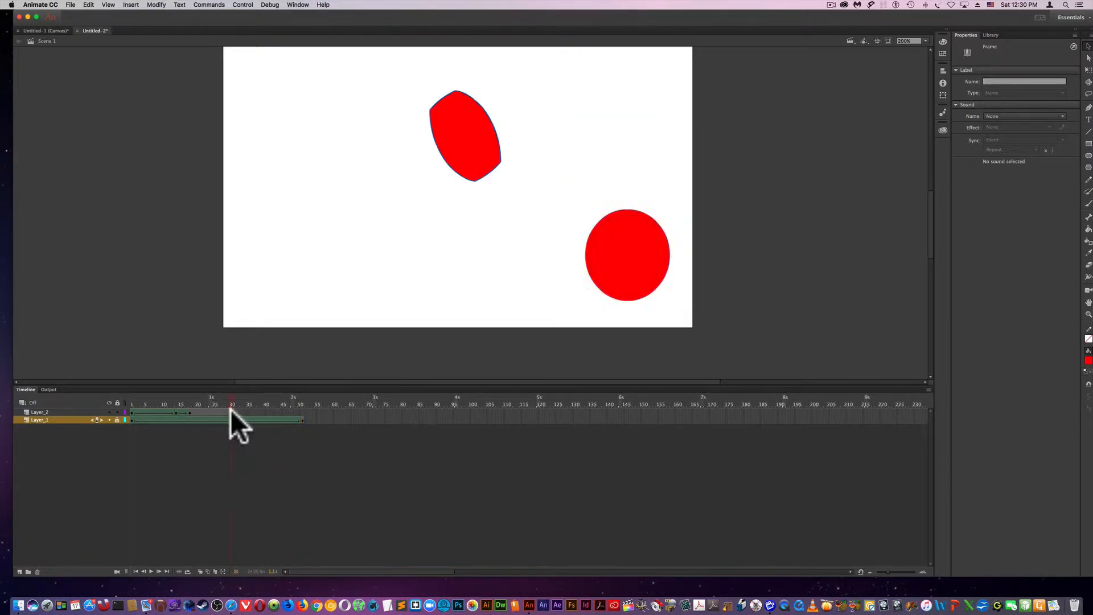
{"action": "left_click", "coordinate": [231, 412]}
{"action": "mouse_move", "coordinate": [229, 400]}
{"action": "left_mouse_down"}
{"action": "mouse_move", "coordinate": [306, 404]}
{"action": "mouse_move", "coordinate": [217, 402]}
{"action": "left_mouse_up"}
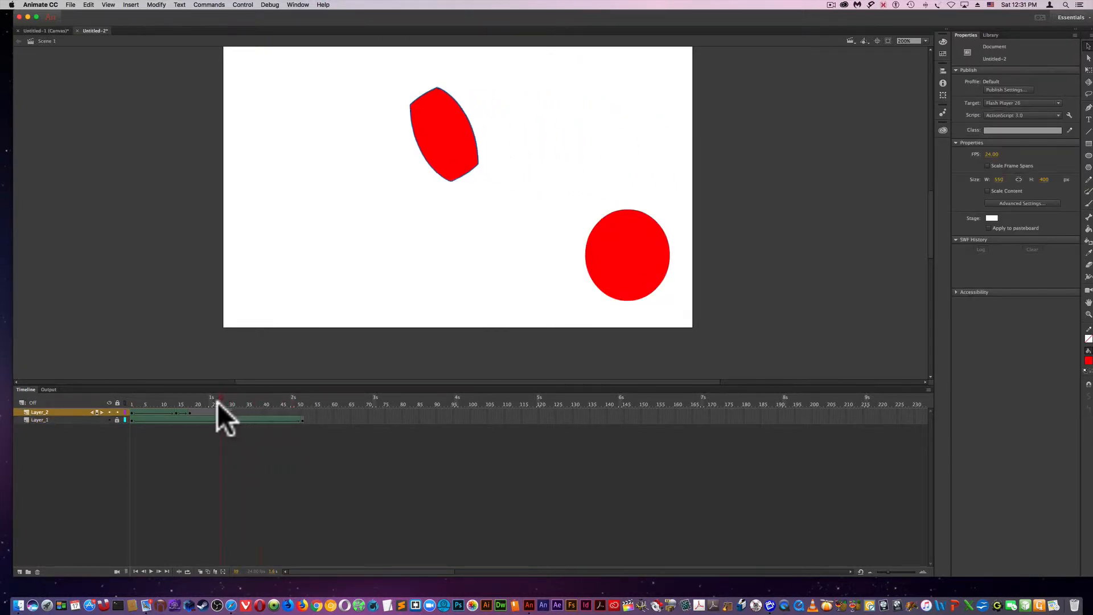
{"action": "left_click", "coordinate": [231, 413]}
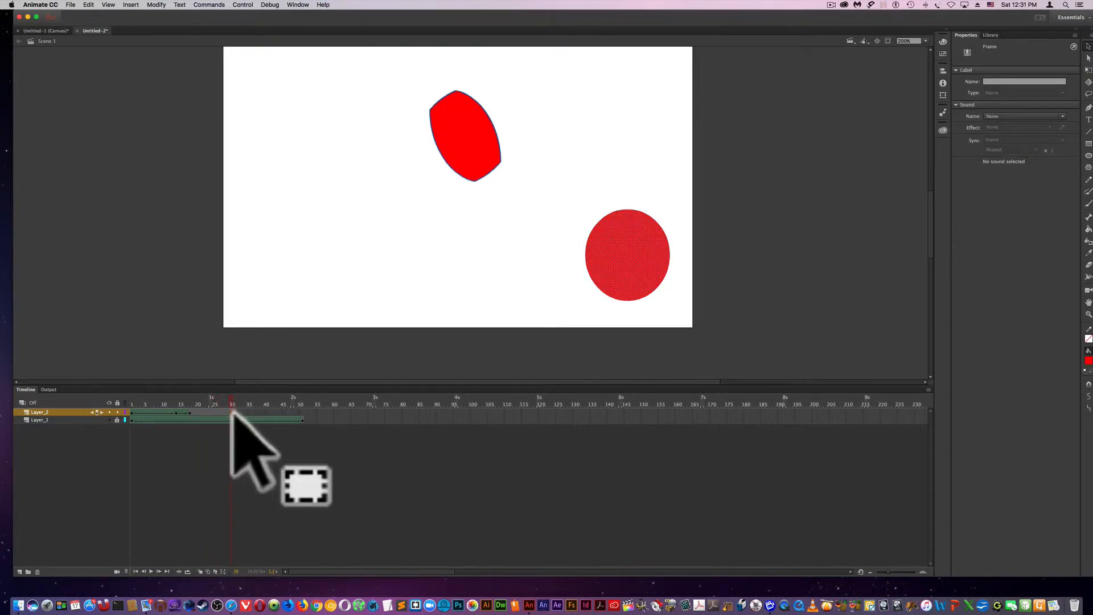
{"action": "left_click_drag", "start_coordinate": [231, 412], "coordinate": [305, 414]}
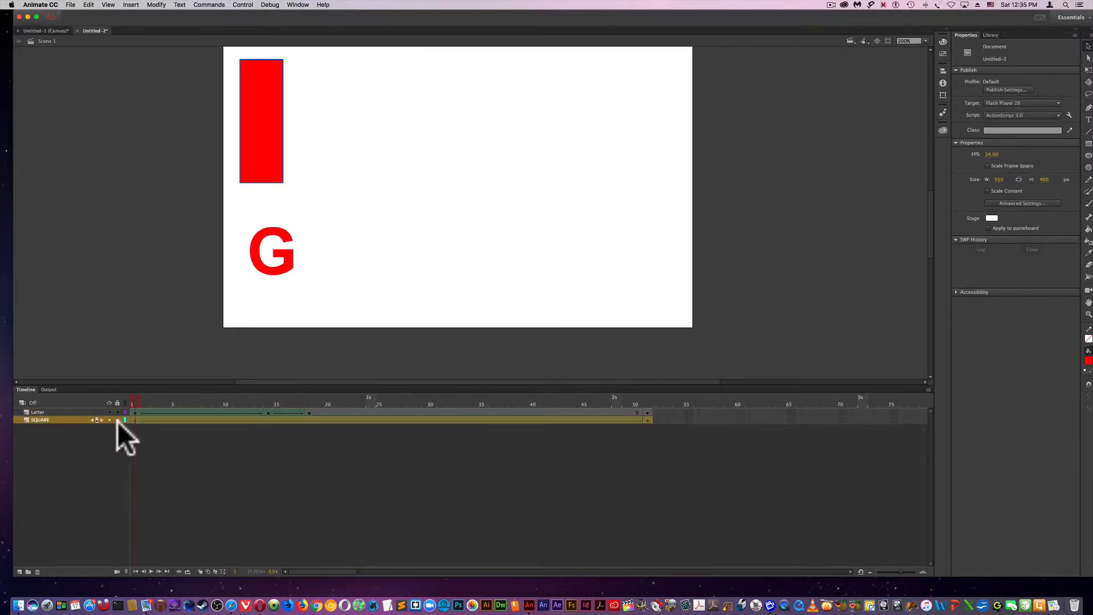
- Examine the ease types offered for the shape tween on the SQUARE layer, including Ease Out and Ease In
{"action": "left_click_drag", "start_coordinate": [134, 422], "coordinate": [135, 421]}
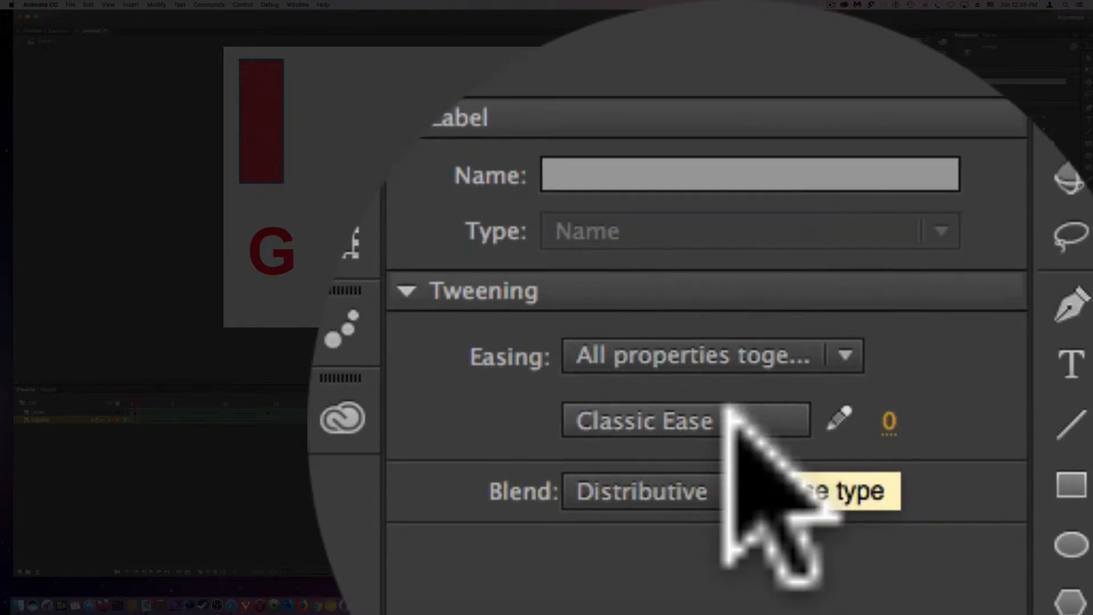
{"action": "left_click", "coordinate": [728, 418]}
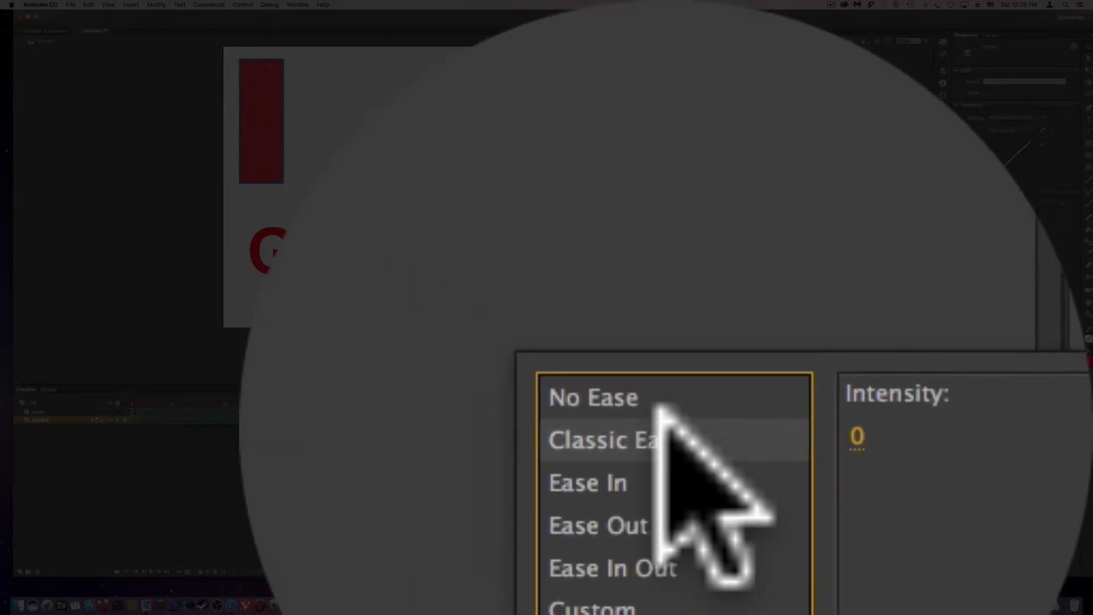
{"action": "left_click", "coordinate": [570, 322]}
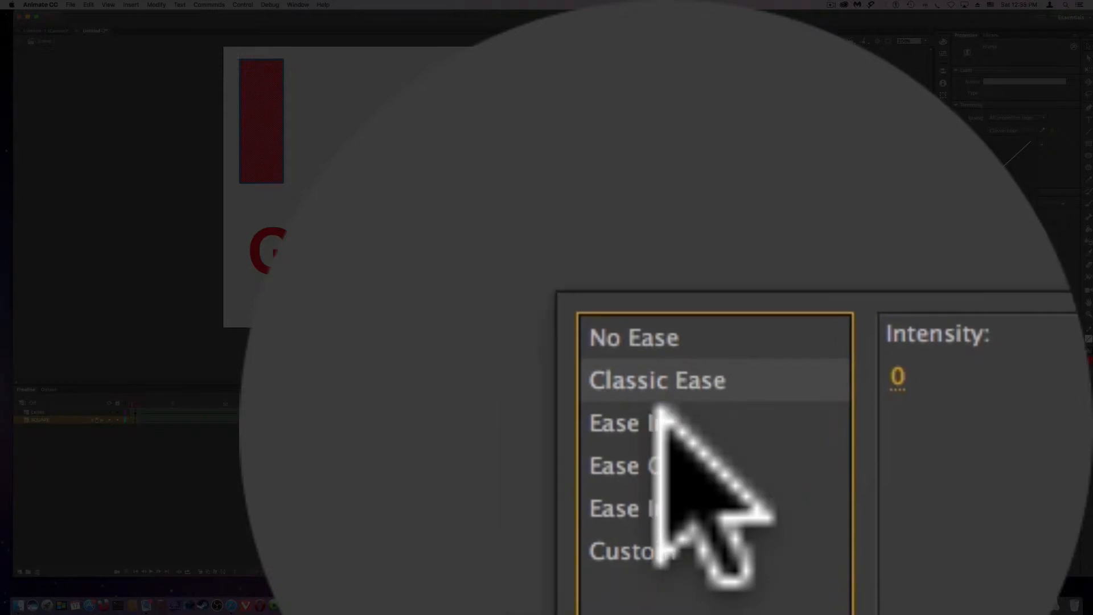
{"action": "mouse_move", "coordinate": [629, 494]}
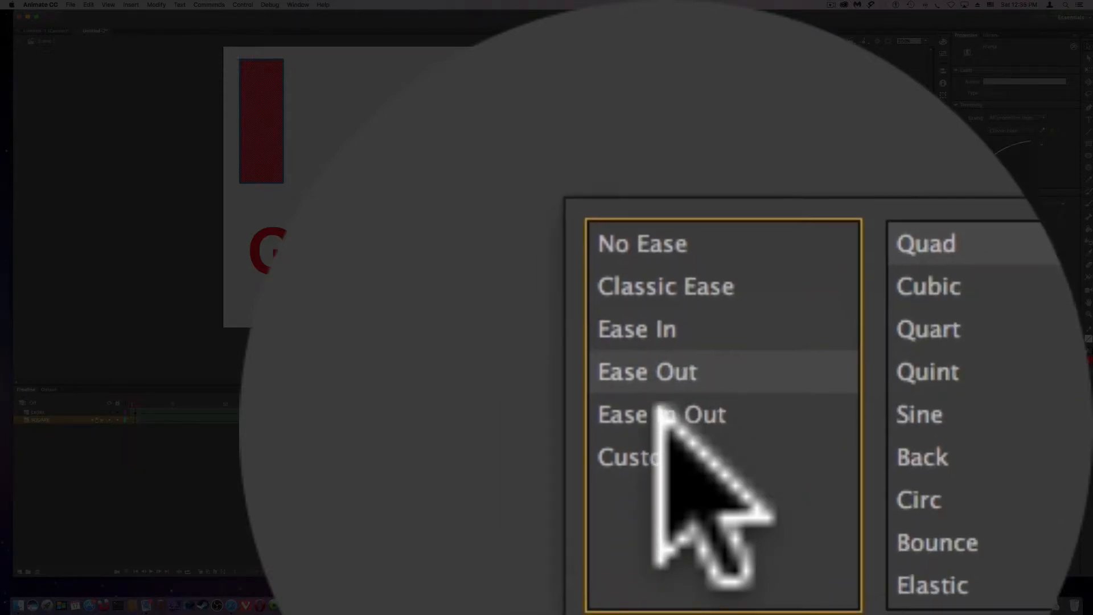
{"action": "left_click", "coordinate": [646, 459]}
{"action": "left_click", "coordinate": [659, 410]}
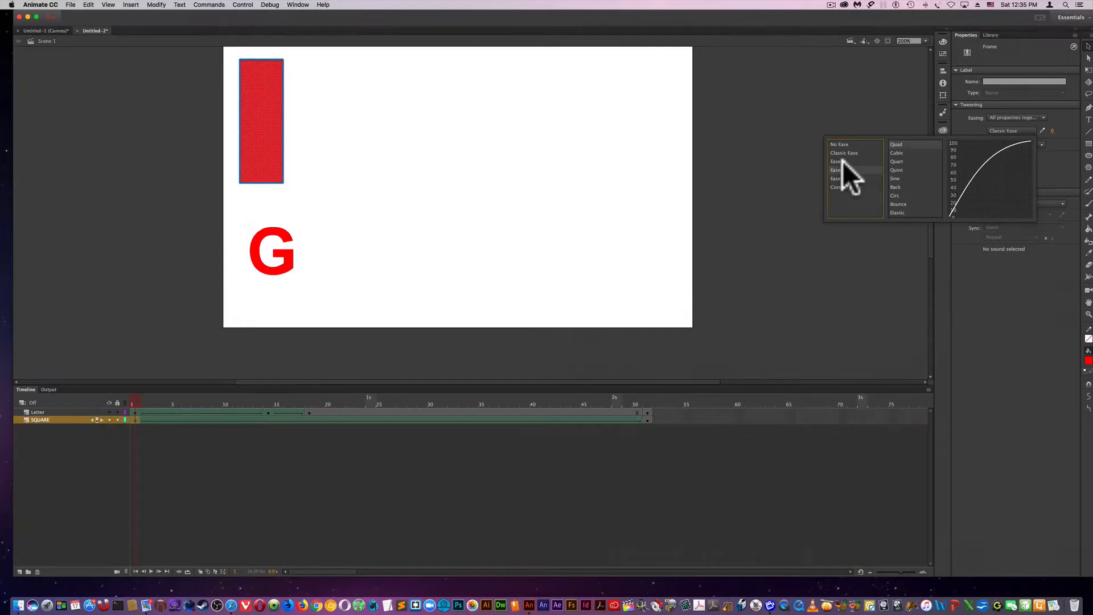
{"action": "left_click", "coordinate": [632, 295]}
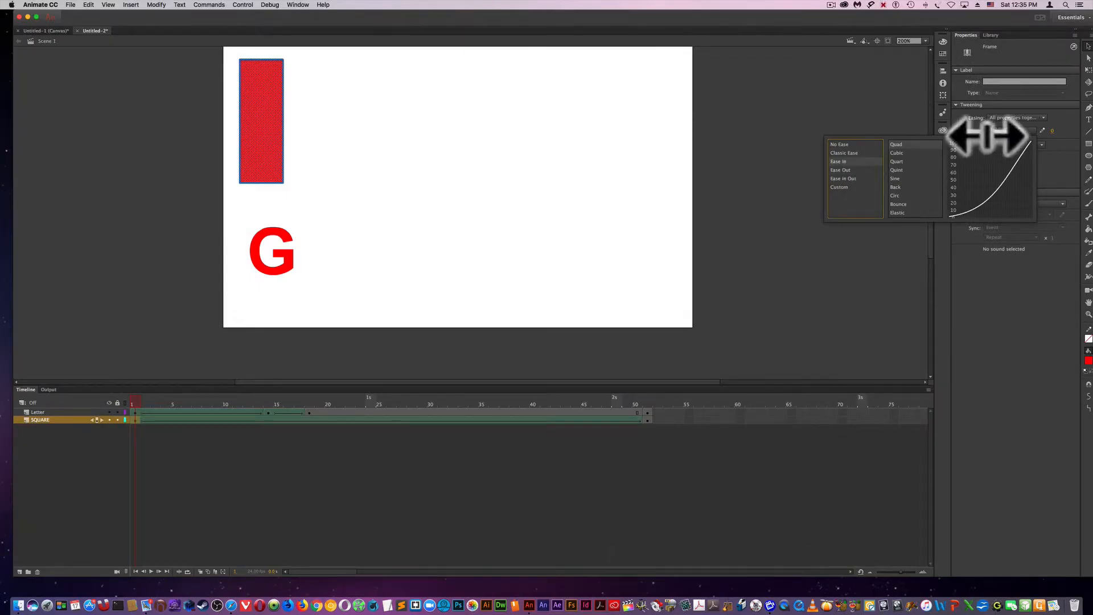
{"action": "left_click", "coordinate": [1059, 120]}
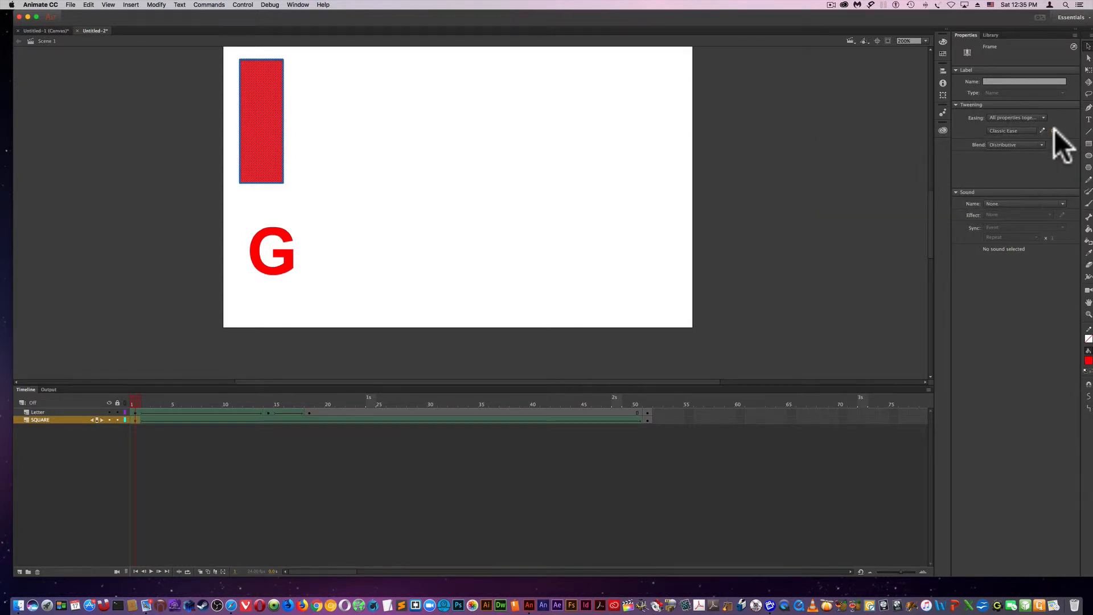
- Set the Classic Ease intensity of the SQUARE layer's shape tween to -100
{"action": "left_click_drag", "start_coordinate": [1055, 131], "coordinate": [919, 138]}
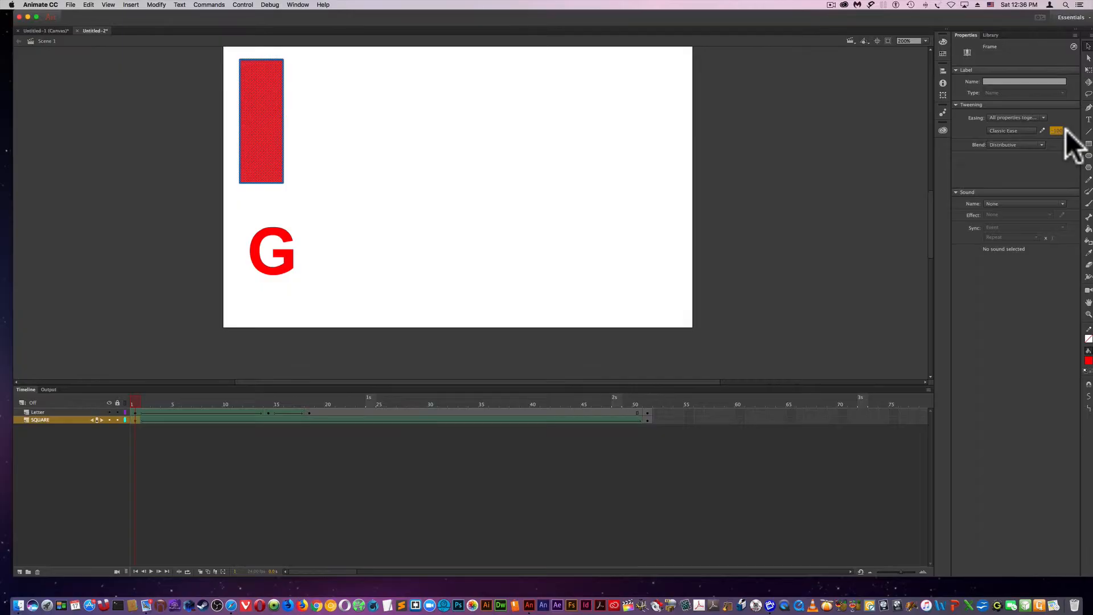
{"action": "key", "text": "Return"}
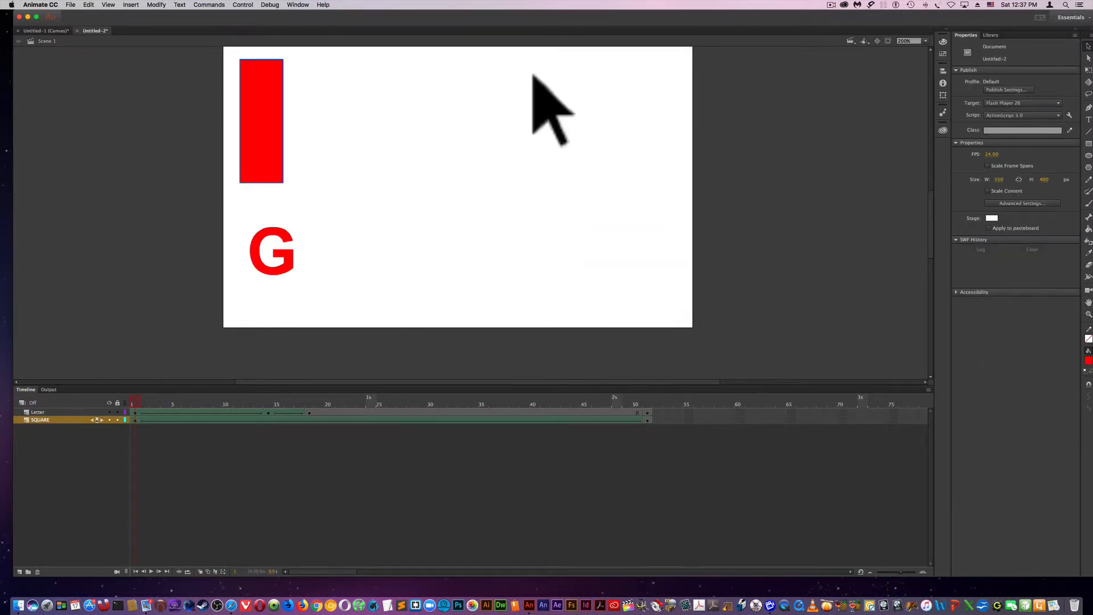
- Create a new ActionScript 3.0 document with a 550 × 400 px stage at 24 fps
{"action": "left_click", "coordinate": [71, 5]}
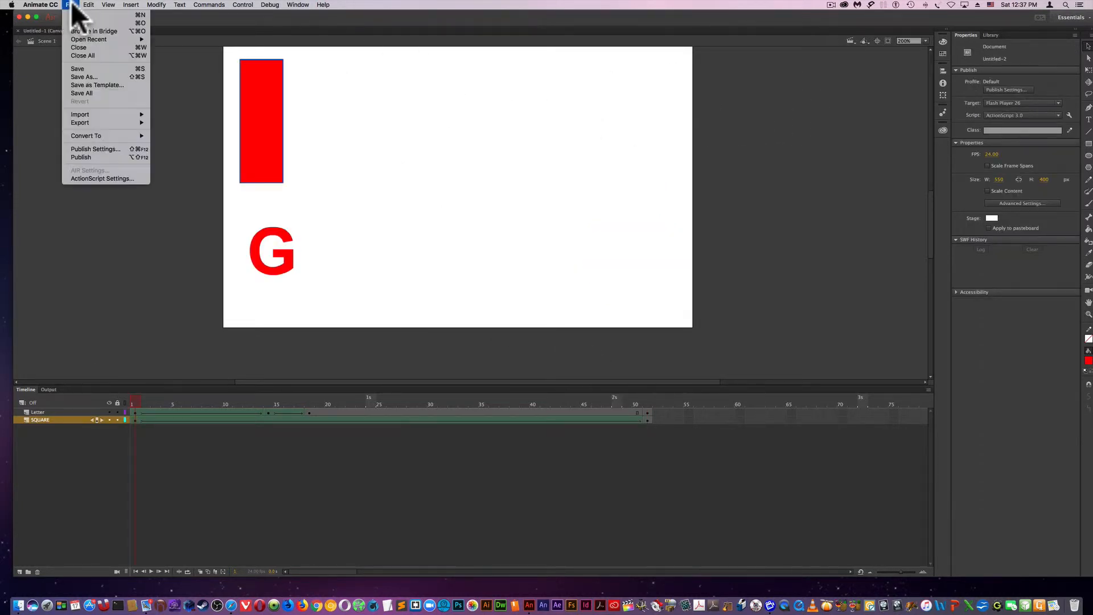
{"action": "left_click", "coordinate": [87, 13]}
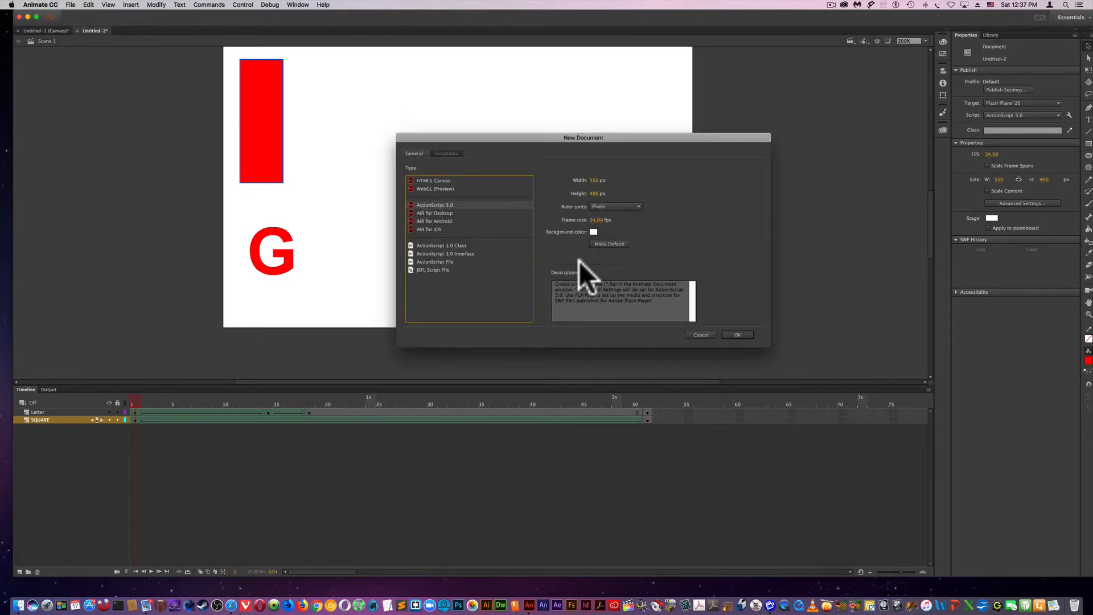
{"action": "left_click", "coordinate": [736, 333]}
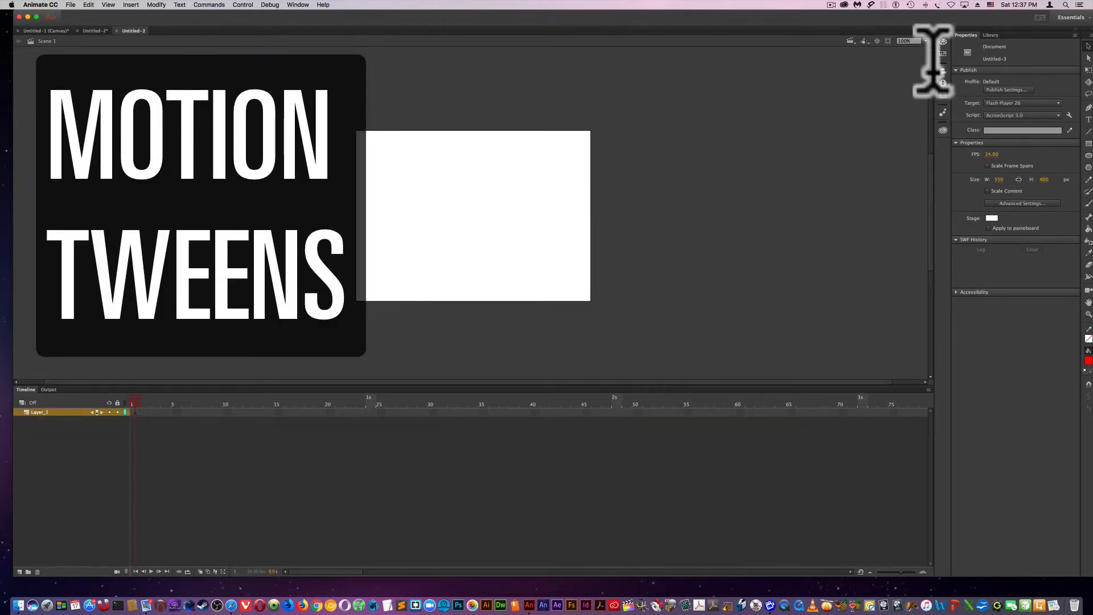
{"action": "left_click", "coordinate": [925, 41]}
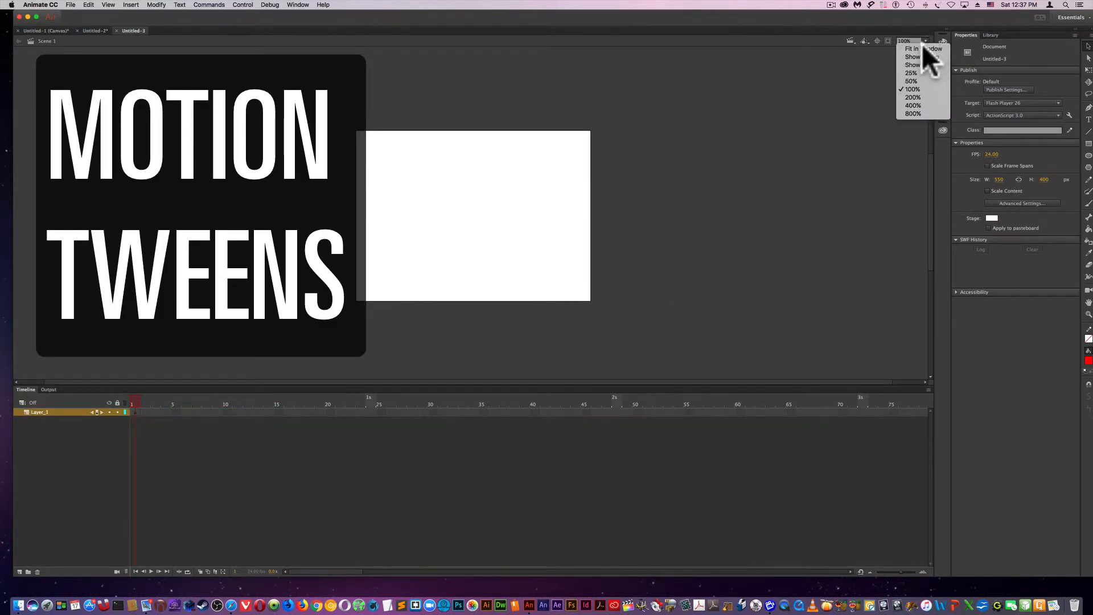
{"action": "left_click", "coordinate": [910, 97]}
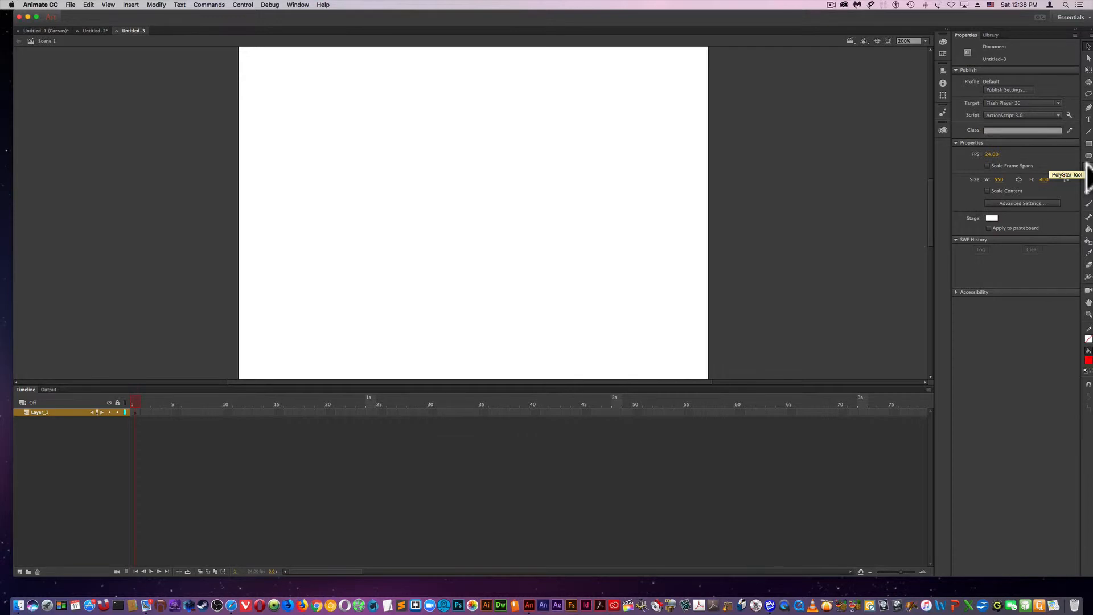
- Draw a red pentagon about 103 px wide near the stage's upper-left corner with the PolyStar tool
{"action": "left_click", "coordinate": [1086, 165]}
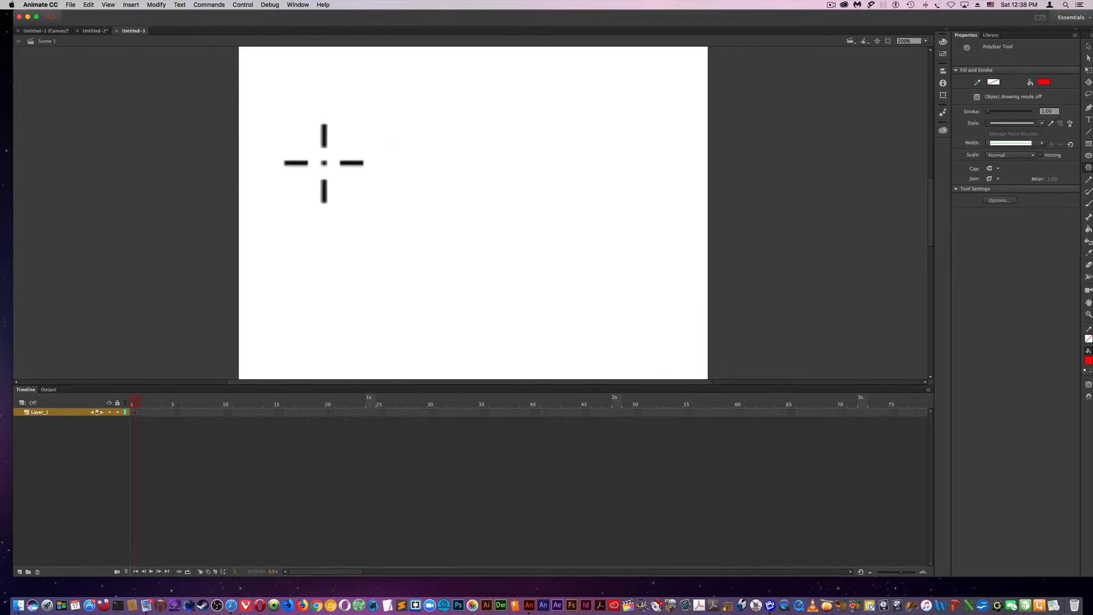
{"action": "left_click_drag", "start_coordinate": [318, 161], "coordinate": [351, 193]}
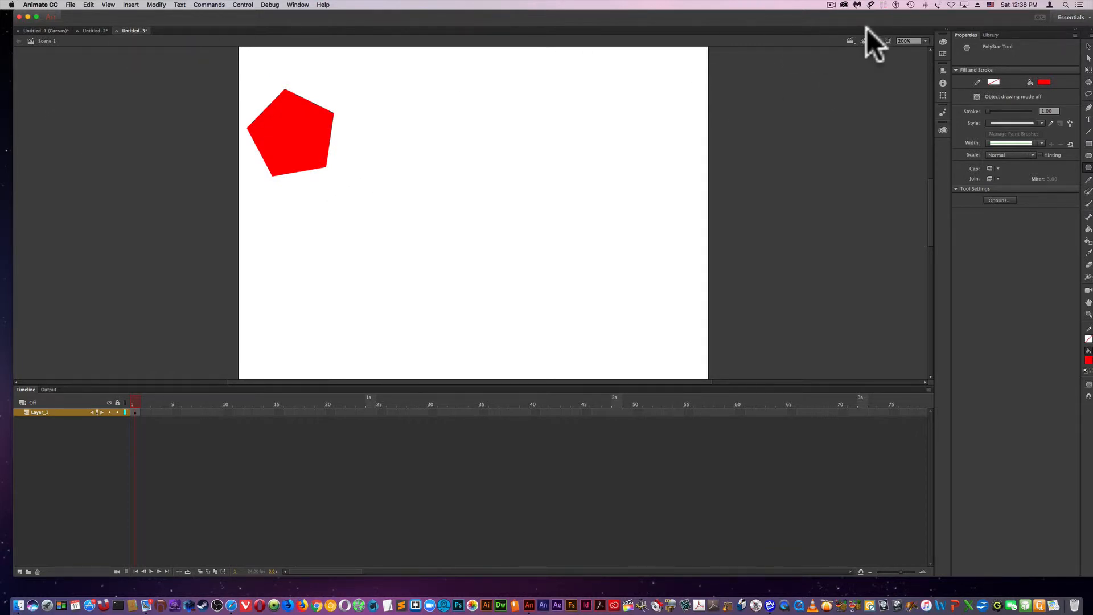
{"action": "left_click", "coordinate": [1086, 45]}
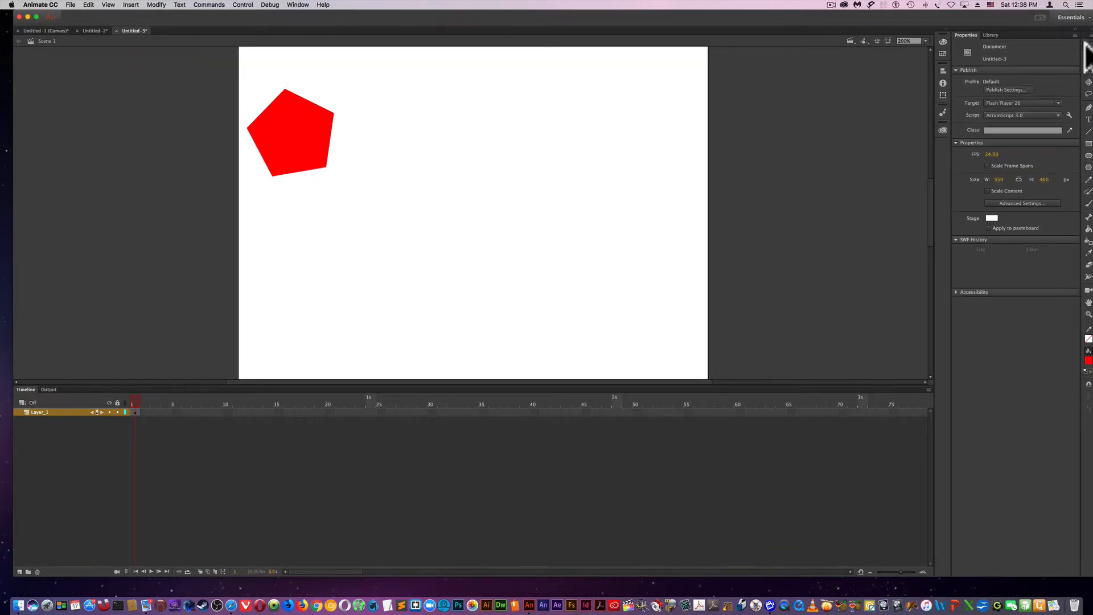
- Convert the red pentagon to a Movie Clip symbol named zPoly
{"action": "left_click", "coordinate": [302, 132]}
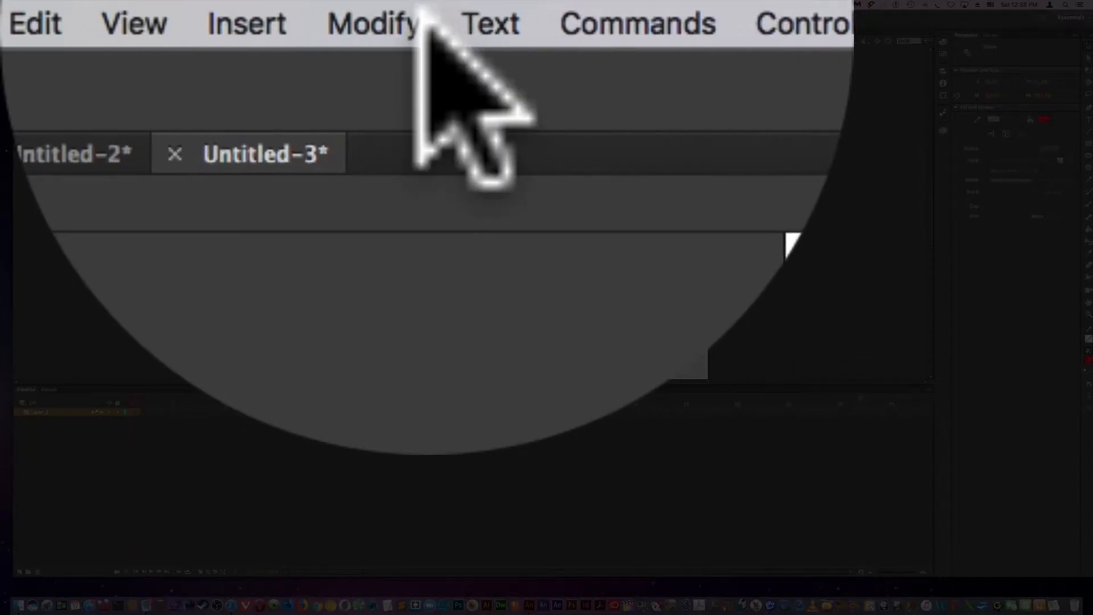
{"action": "left_click", "coordinate": [158, 5]}
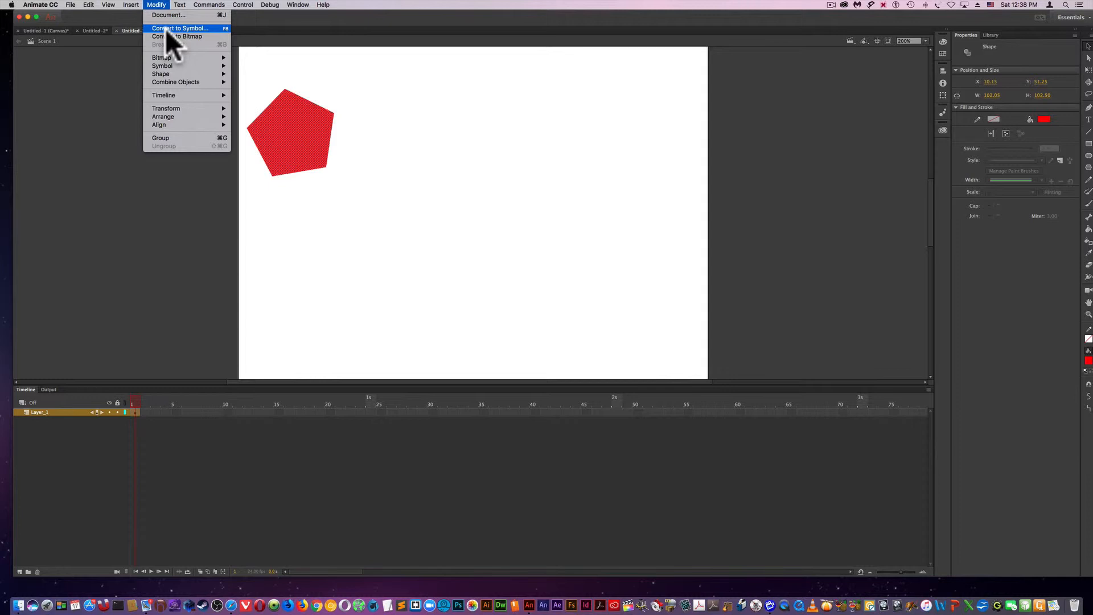
{"action": "left_click", "coordinate": [165, 29]}
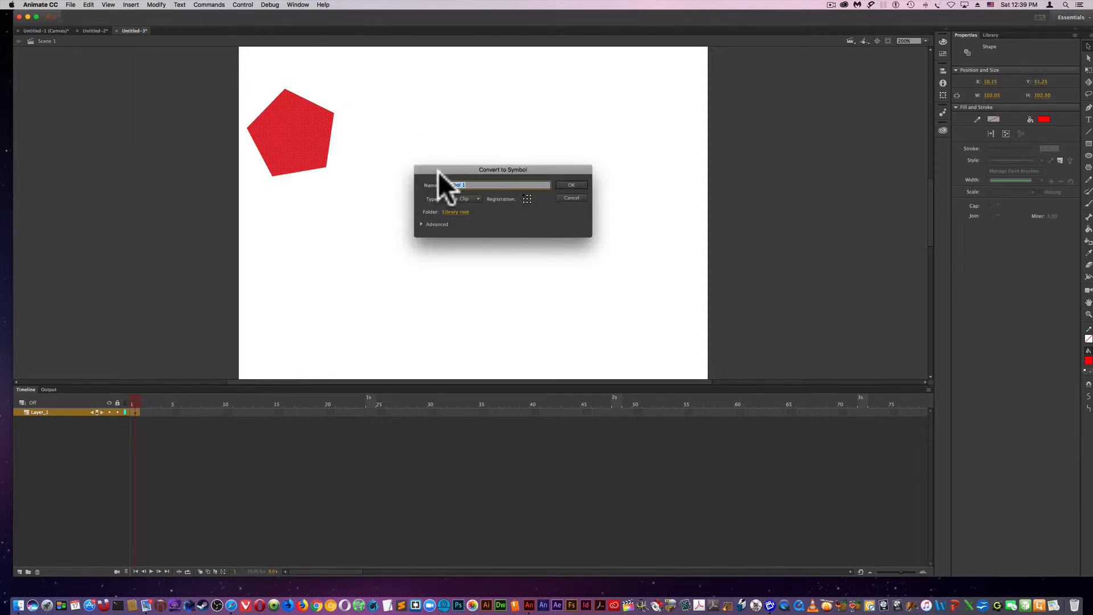
{"action": "type", "text": "zPoly"}
{"action": "left_click", "coordinate": [573, 185]}
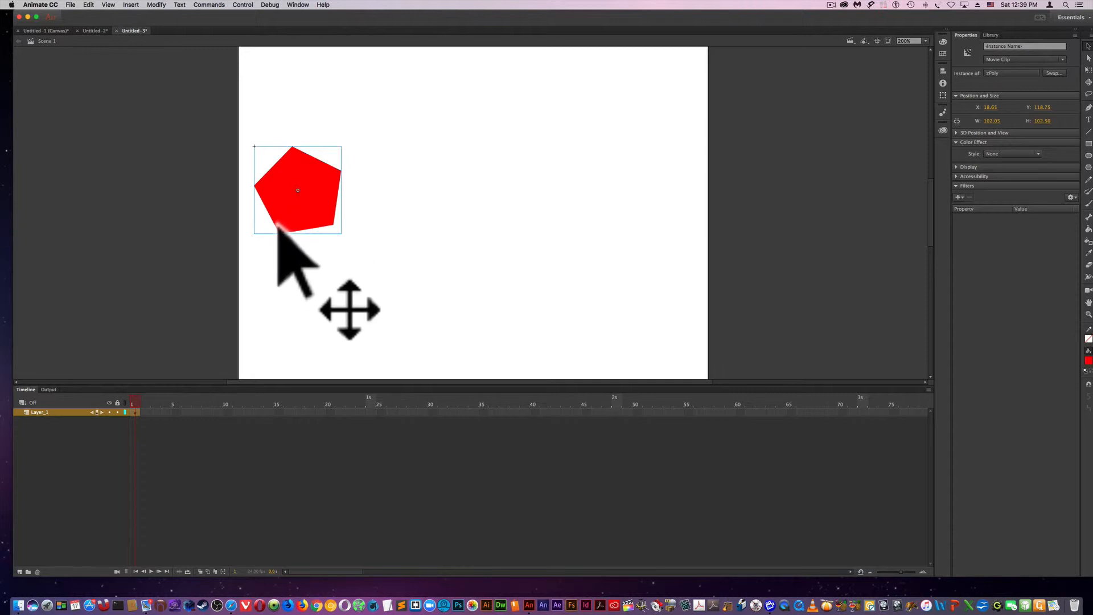
- Create a motion tween for the pentagon on Layer_1 and move it to the stage's right side at frame 24
{"action": "left_click", "coordinate": [135, 411]}
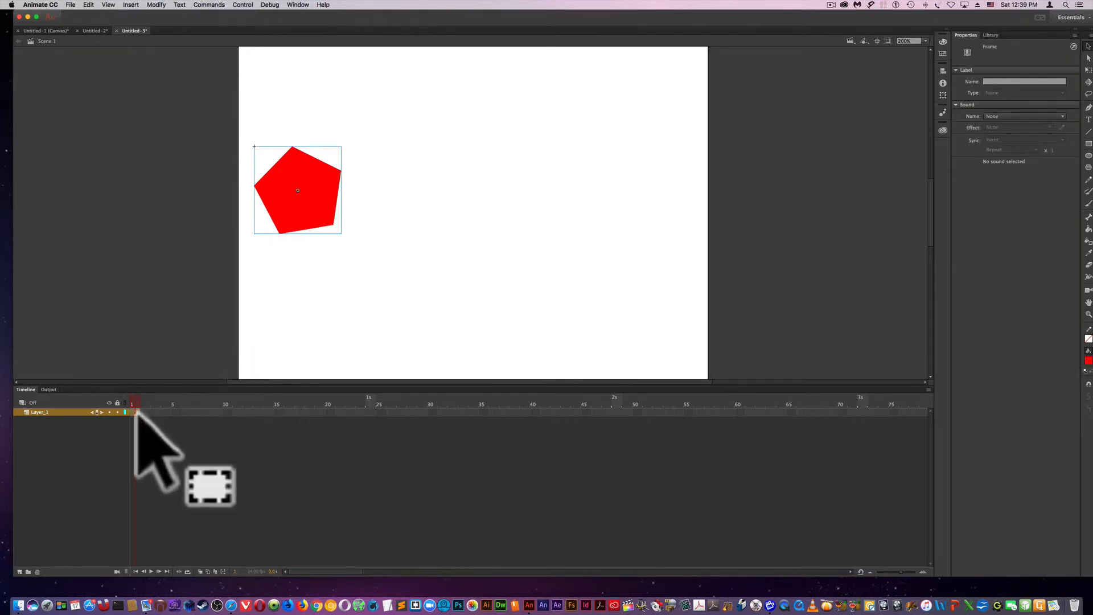
{"action": "right_click", "coordinate": [135, 411]}
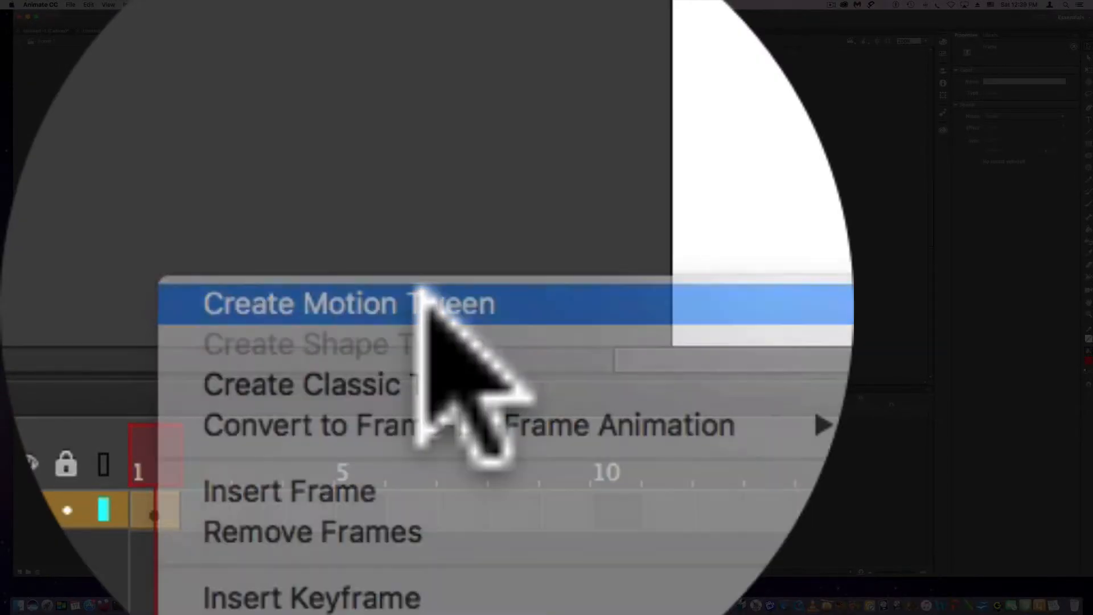
{"action": "left_click", "coordinate": [424, 296]}
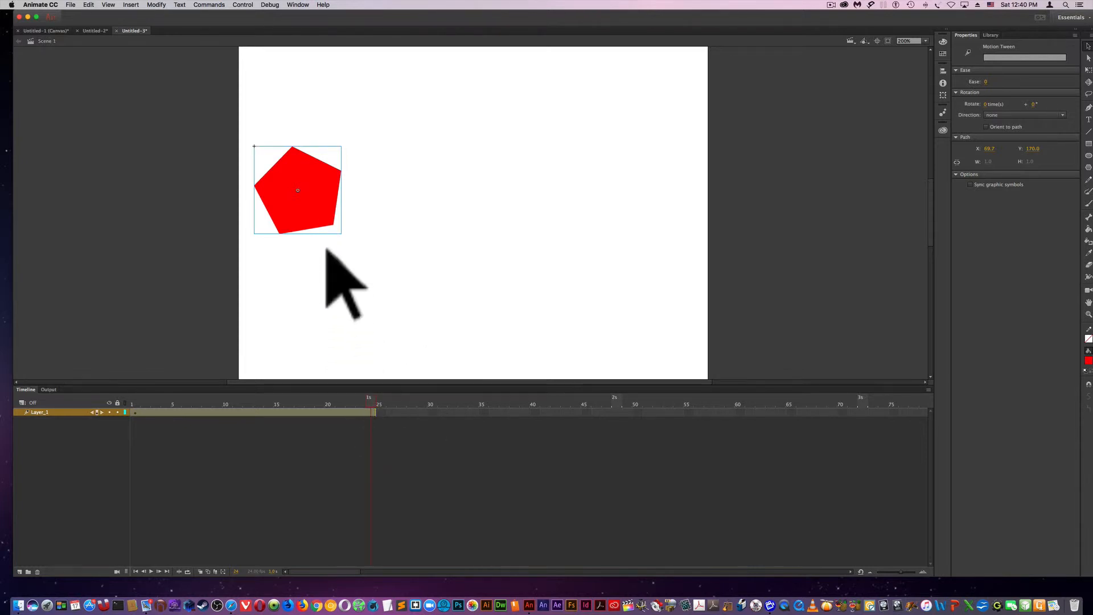
{"action": "left_click_drag", "start_coordinate": [310, 200], "coordinate": [636, 235]}
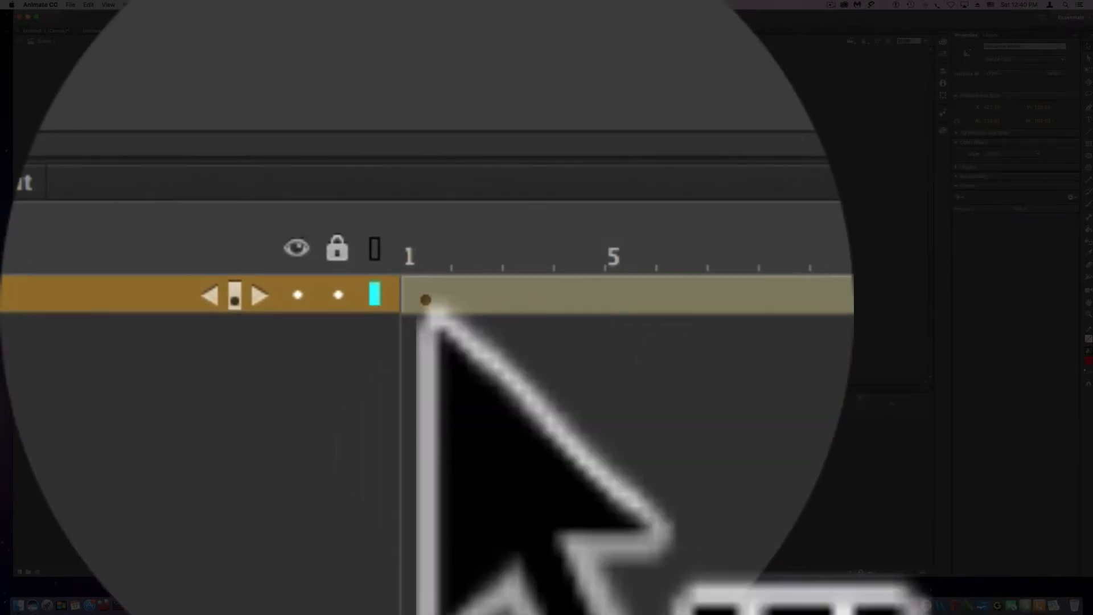
- Bend the pentagon's motion path into an upward arc and preview the tween from frame 1
{"action": "left_click", "coordinate": [134, 411]}
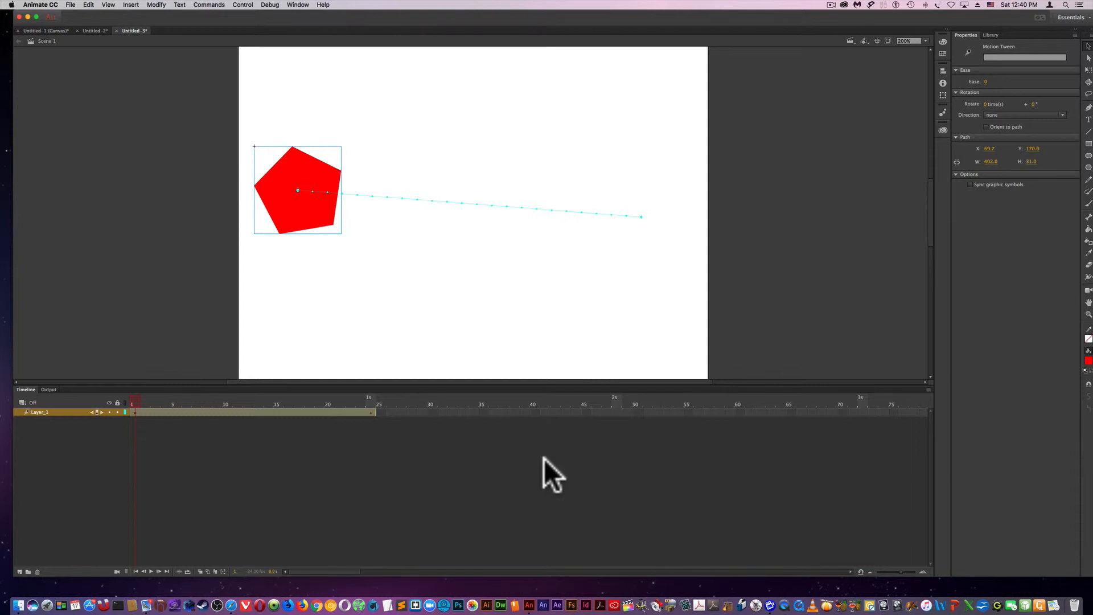
{"action": "key", "text": "Return"}
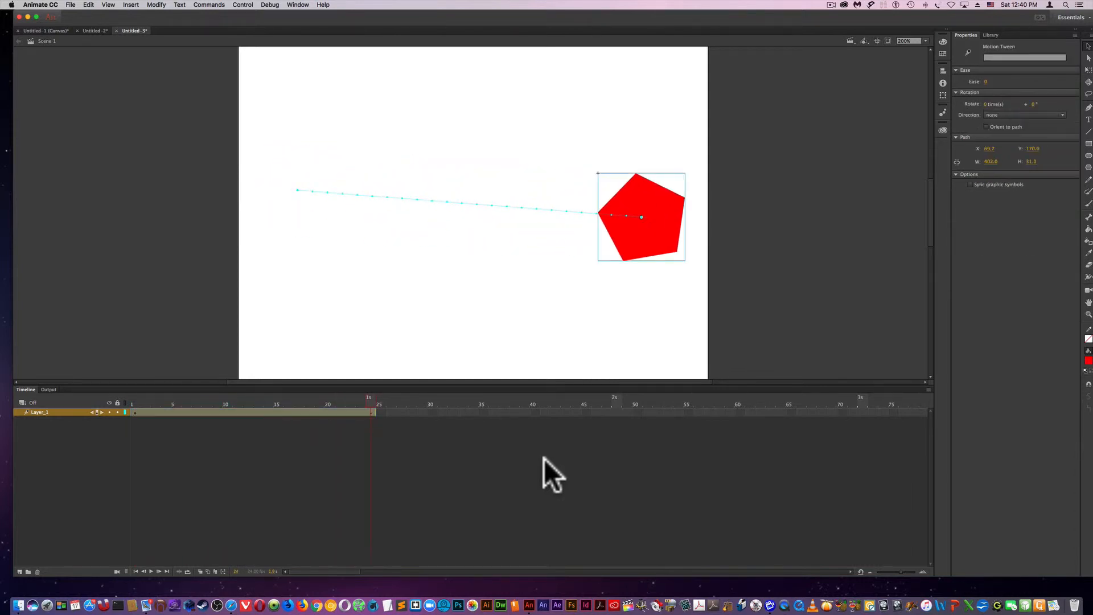
{"action": "key", "text": "Return"}
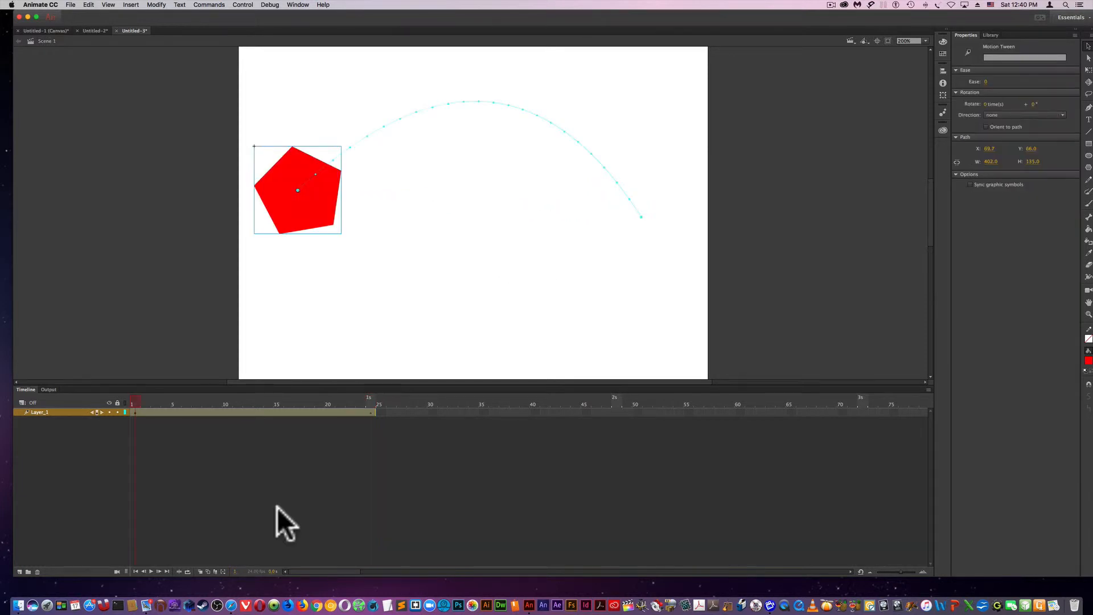
{"action": "key", "text": "Return"}
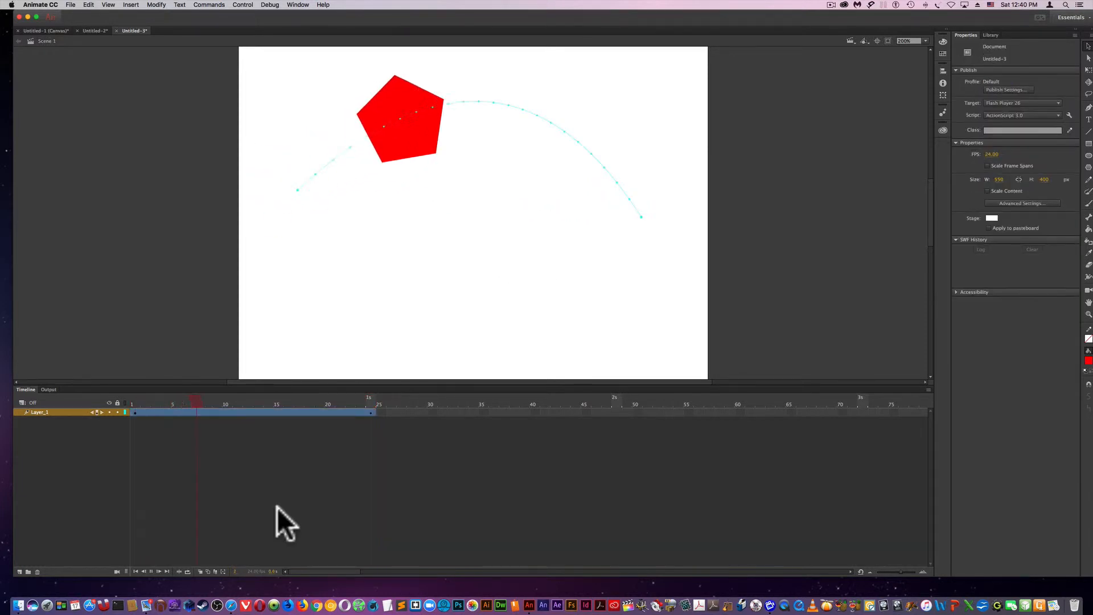
{"action": "key", "text": "Return"}
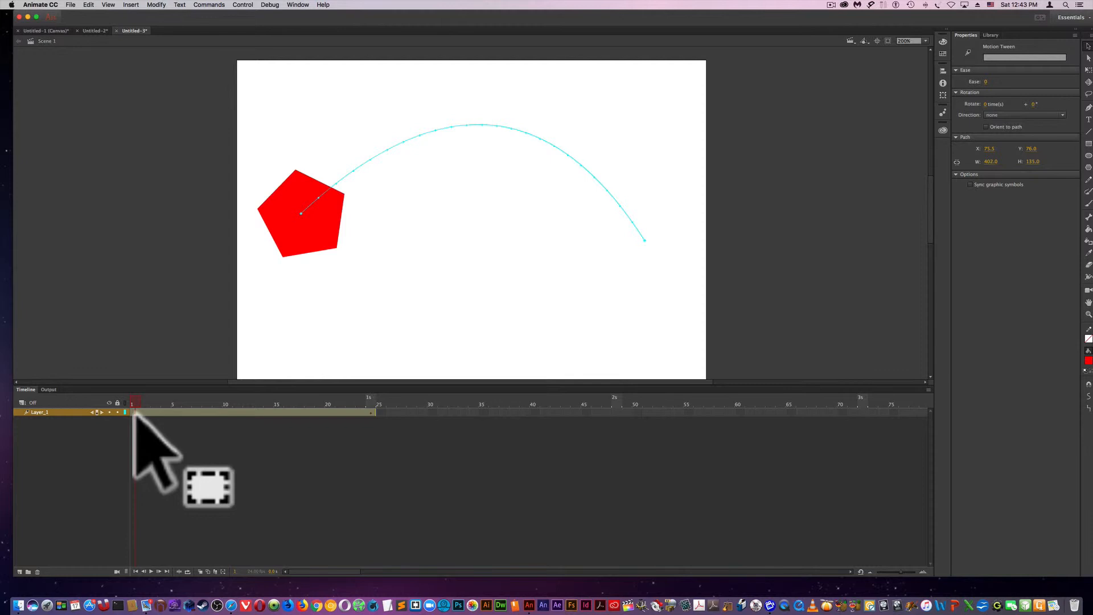
- Open the rotation direction options of the pentagon's motion tween
{"action": "left_click", "coordinate": [135, 412]}
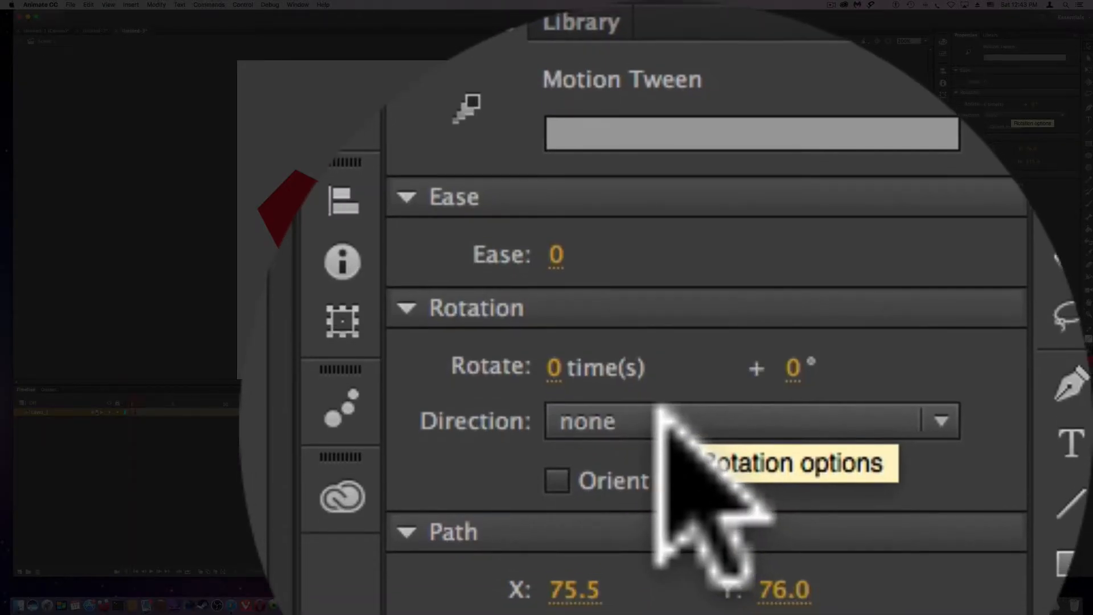
{"action": "left_click", "coordinate": [1005, 113]}
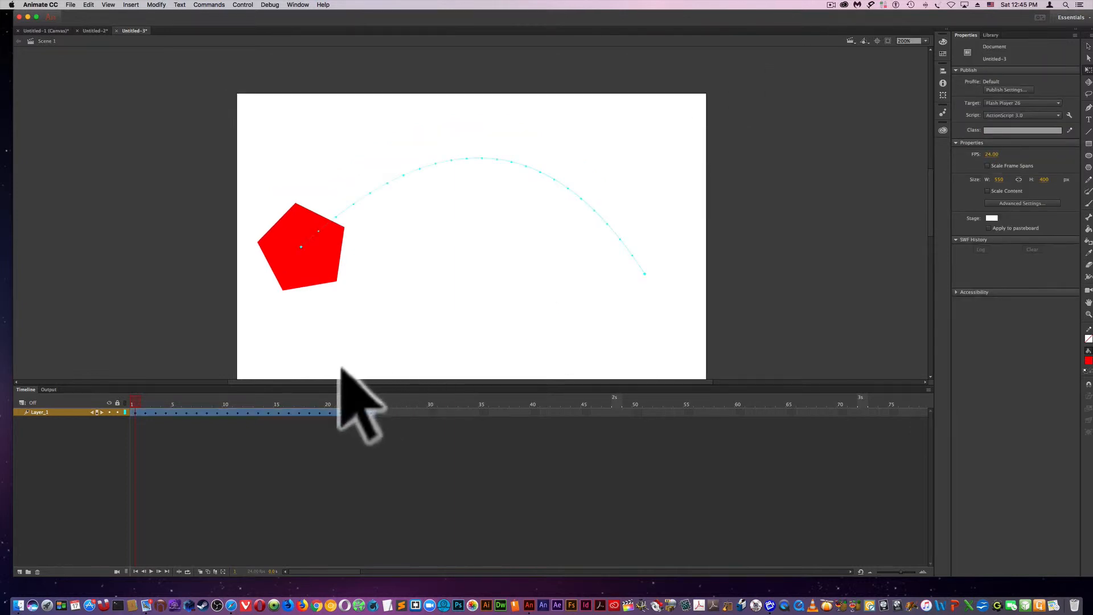
- Scale the pentagon at frame 24 up to about 367 × 340 px and scrub the tween back to frame 1
{"action": "scroll", "coordinate": [342, 368], "scroll_direction": "up", "scroll_amount": 1}
{"action": "left_click_drag", "start_coordinate": [132, 400], "coordinate": [368, 405]}
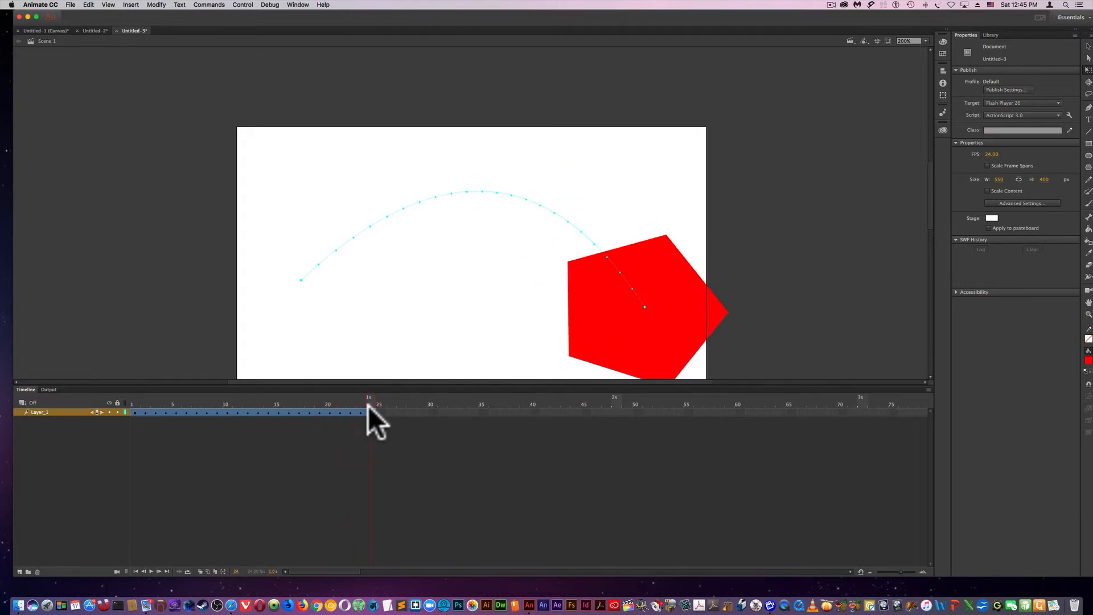
{"action": "left_click", "coordinate": [617, 340]}
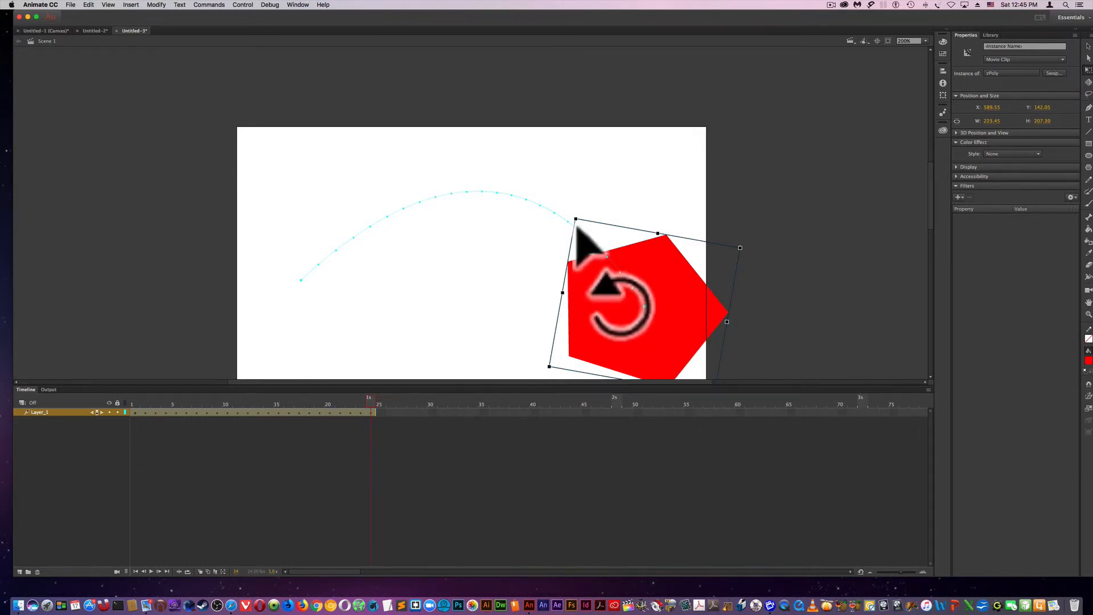
{"action": "left_click_drag", "start_coordinate": [574, 220], "coordinate": [531, 162]}
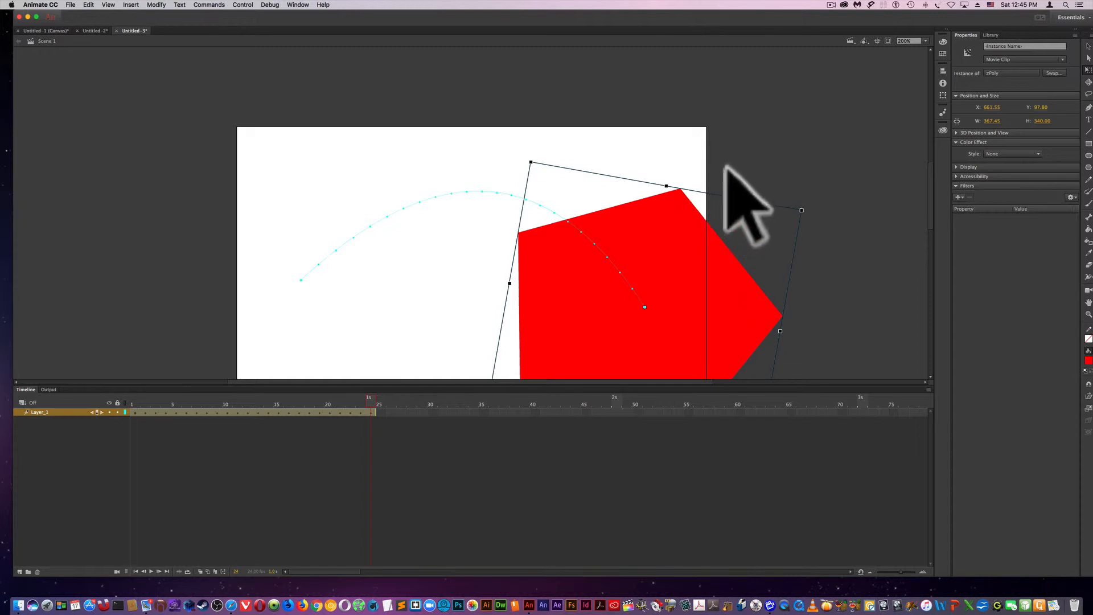
{"action": "scroll", "coordinate": [732, 188], "scroll_direction": "down", "scroll_amount": 3}
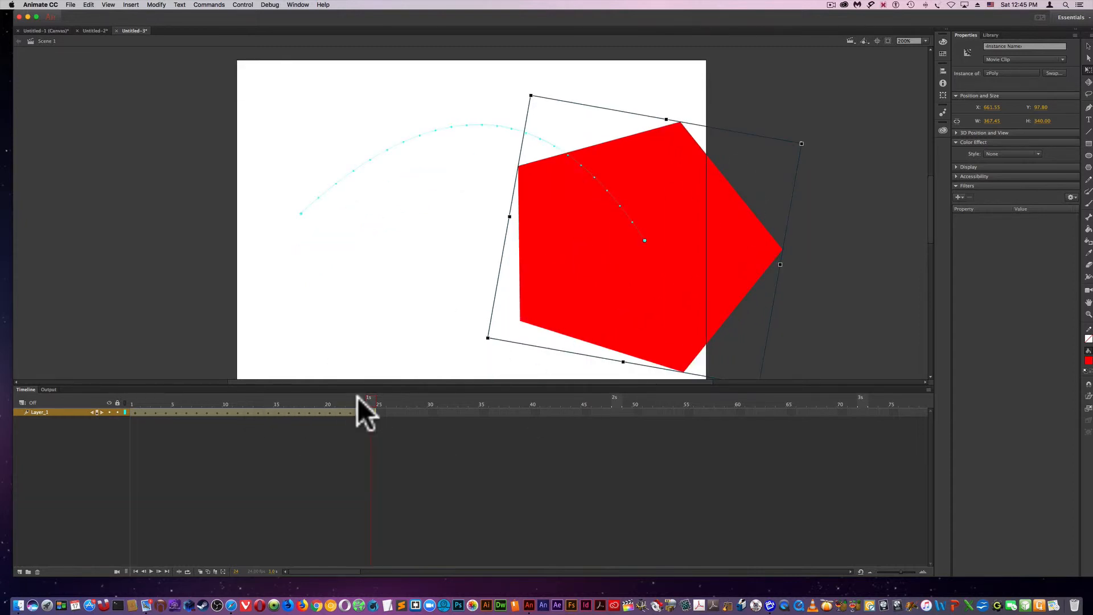
{"action": "left_click_drag", "start_coordinate": [368, 397], "coordinate": [132, 405]}
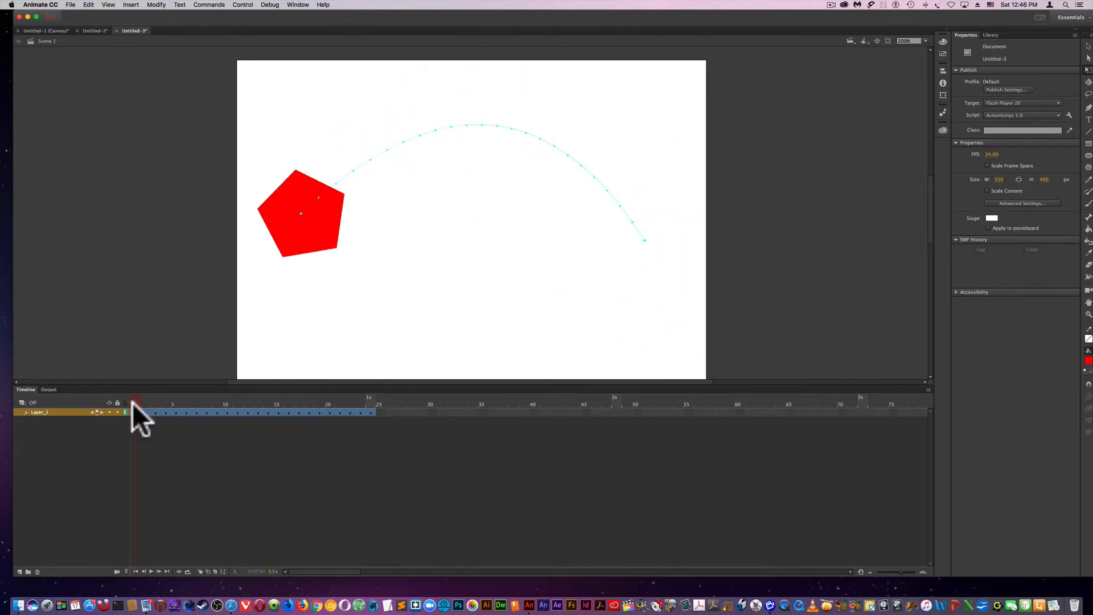
- Create another ActionScript 3.0 document with a 550 × 400 px stage at 24 fps
{"action": "left_click", "coordinate": [70, 5]}
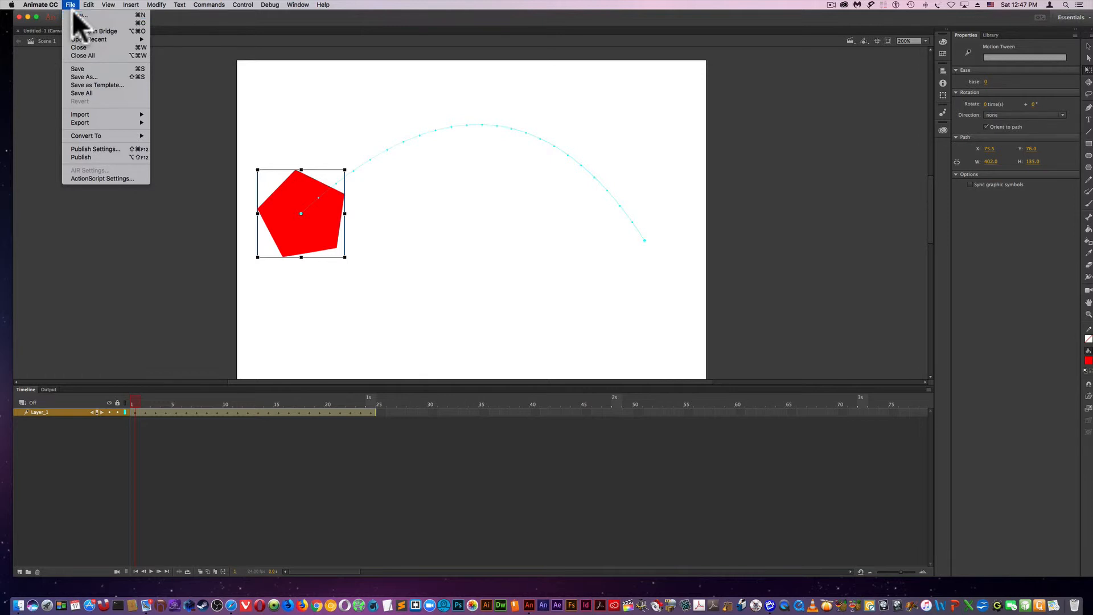
{"action": "left_click", "coordinate": [75, 15]}
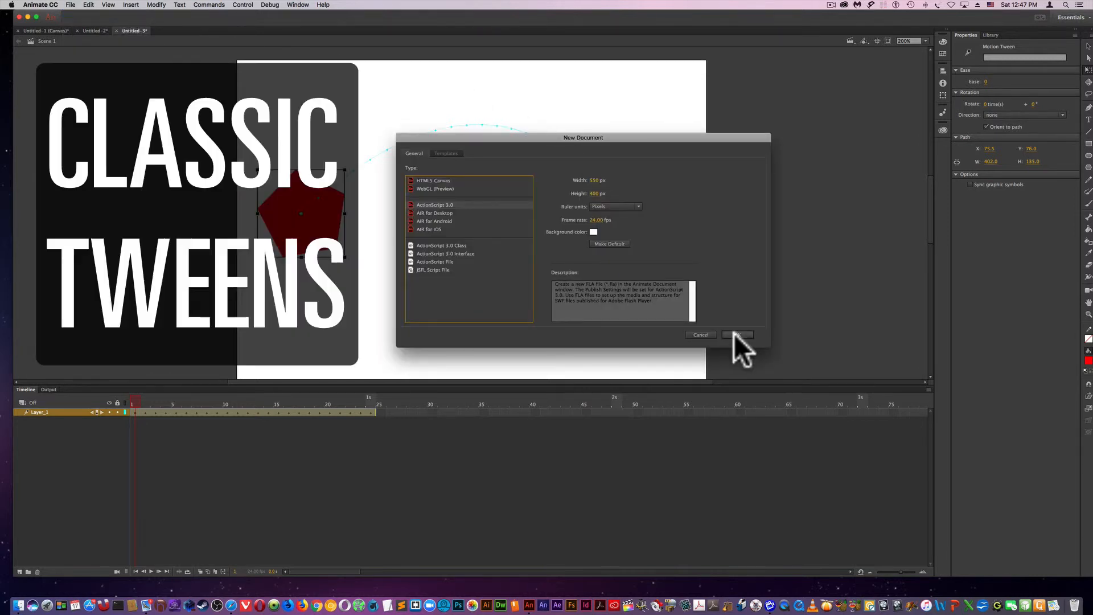
{"action": "left_click", "coordinate": [733, 334]}
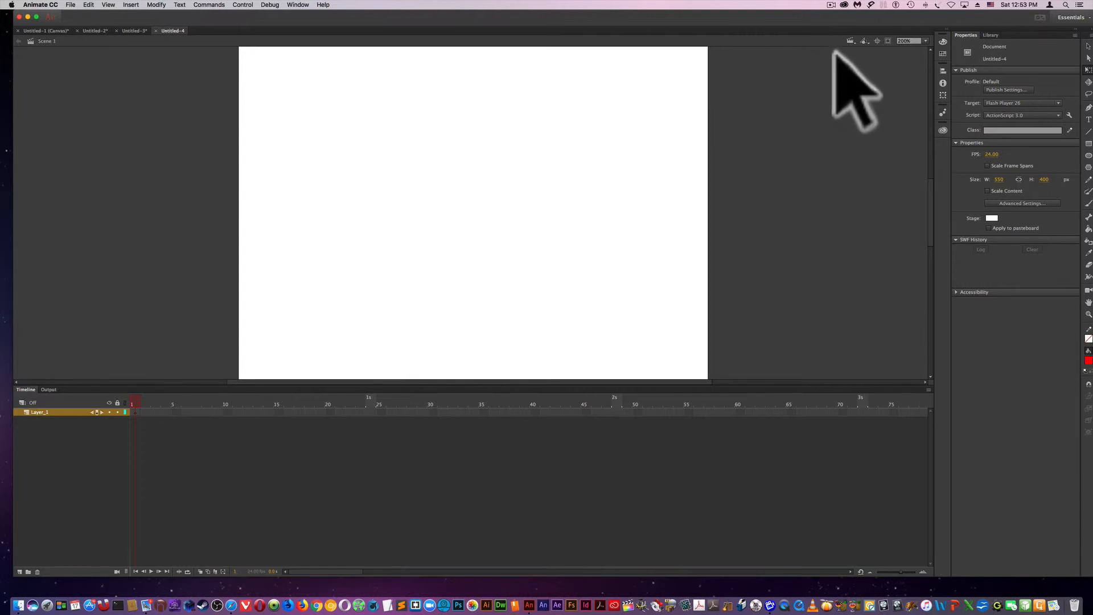
{"action": "left_click_drag", "start_coordinate": [802, 14], "coordinate": [800, 16]}
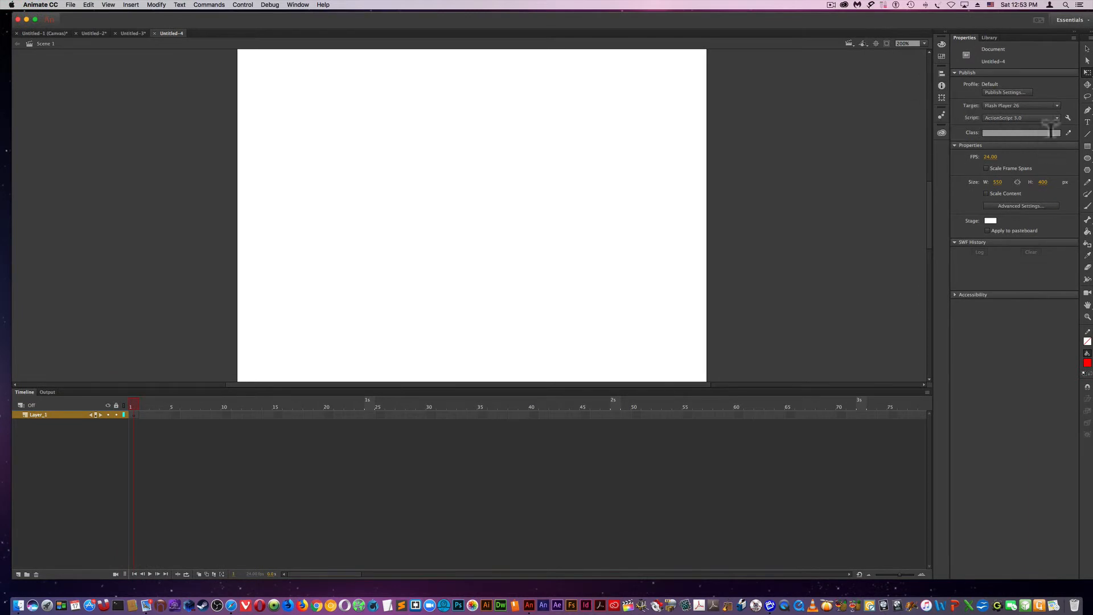
- Draw a red rectangle about 69 × 107 px on the left part of the stage
{"action": "left_click", "coordinate": [1086, 147]}
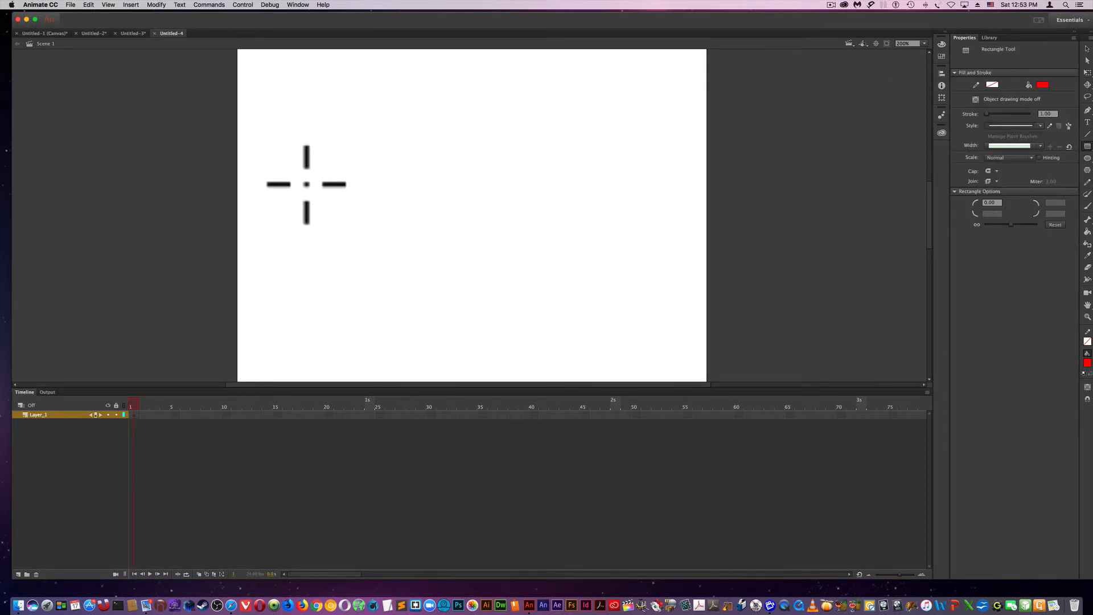
{"action": "mouse_move", "coordinate": [281, 159]}
{"action": "left_mouse_down"}
{"action": "mouse_move", "coordinate": [310, 169]}
{"action": "mouse_move", "coordinate": [340, 249]}
{"action": "left_mouse_up"}
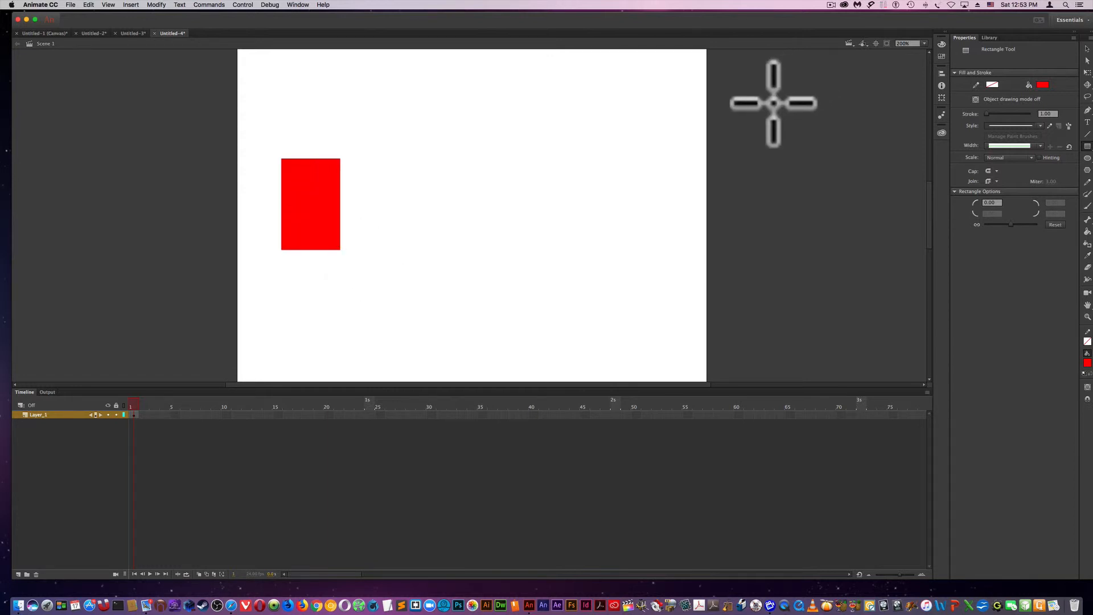
{"action": "key", "text": "v"}
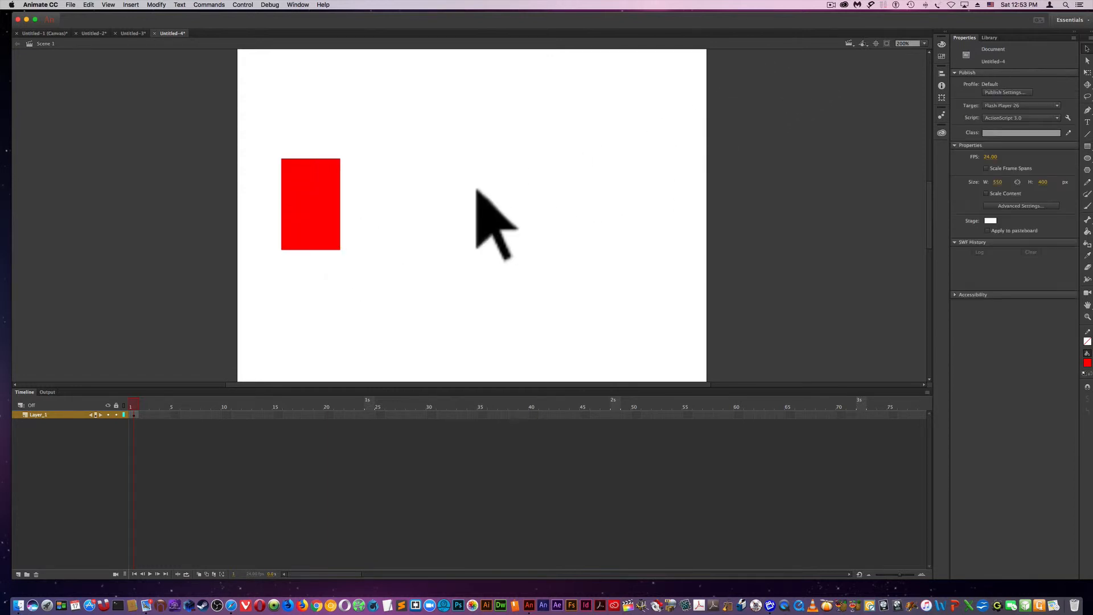
- Convert the red rectangle to a Graphic symbol named RECT
{"action": "left_click", "coordinate": [318, 196]}
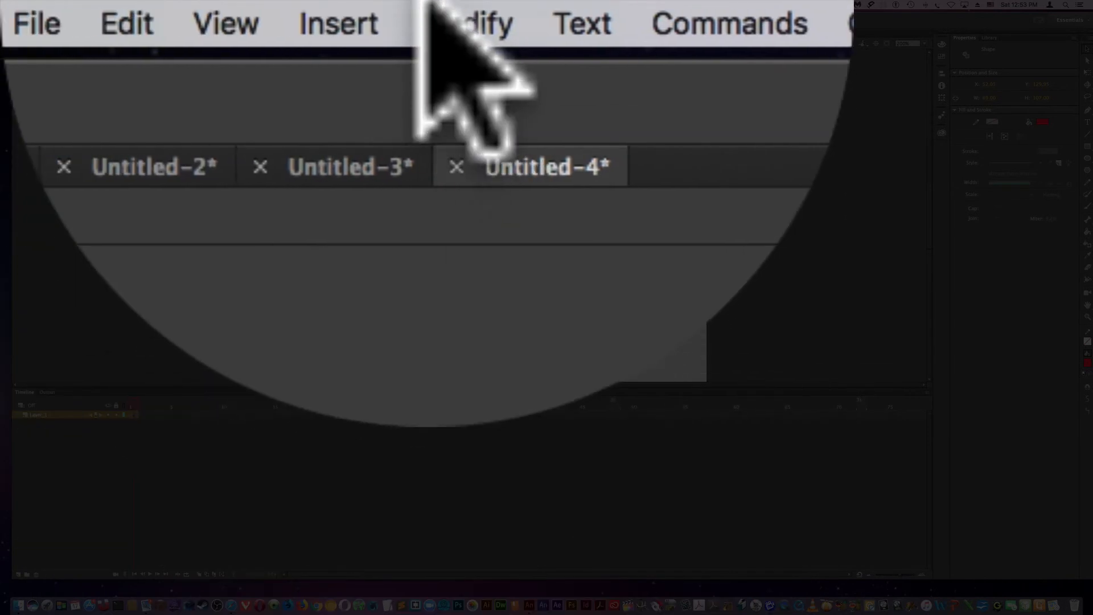
{"action": "left_click", "coordinate": [153, 5]}
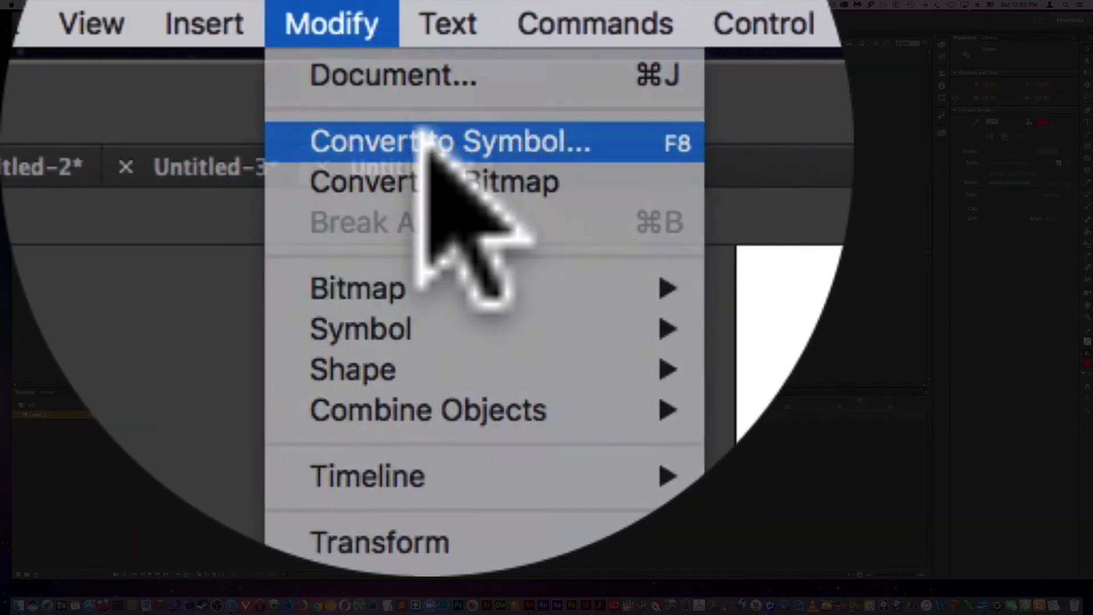
{"action": "left_click", "coordinate": [557, 145]}
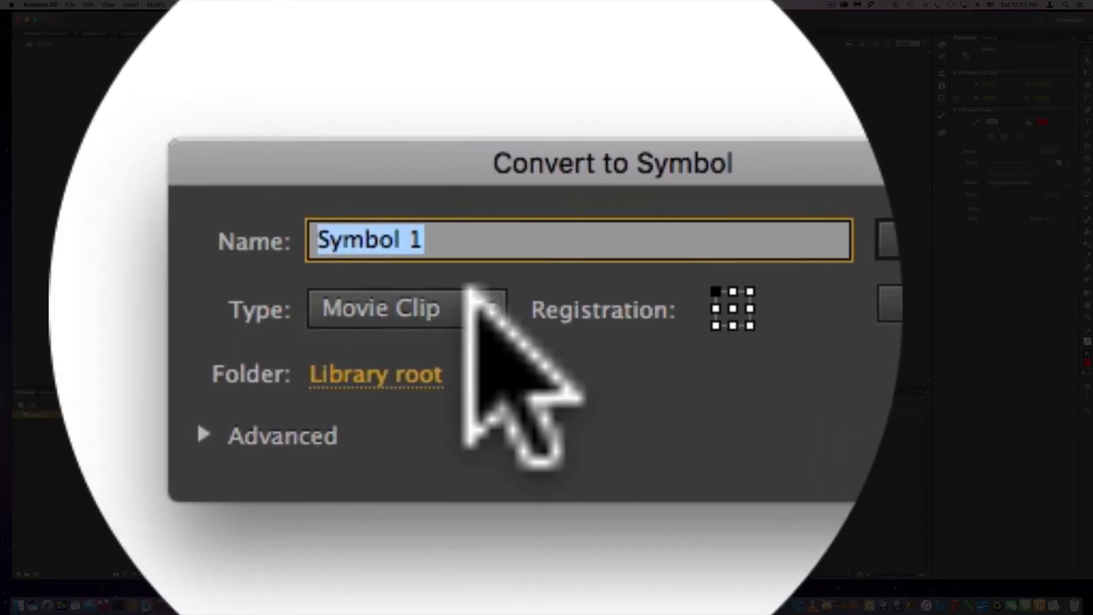
{"action": "left_click", "coordinate": [464, 301]}
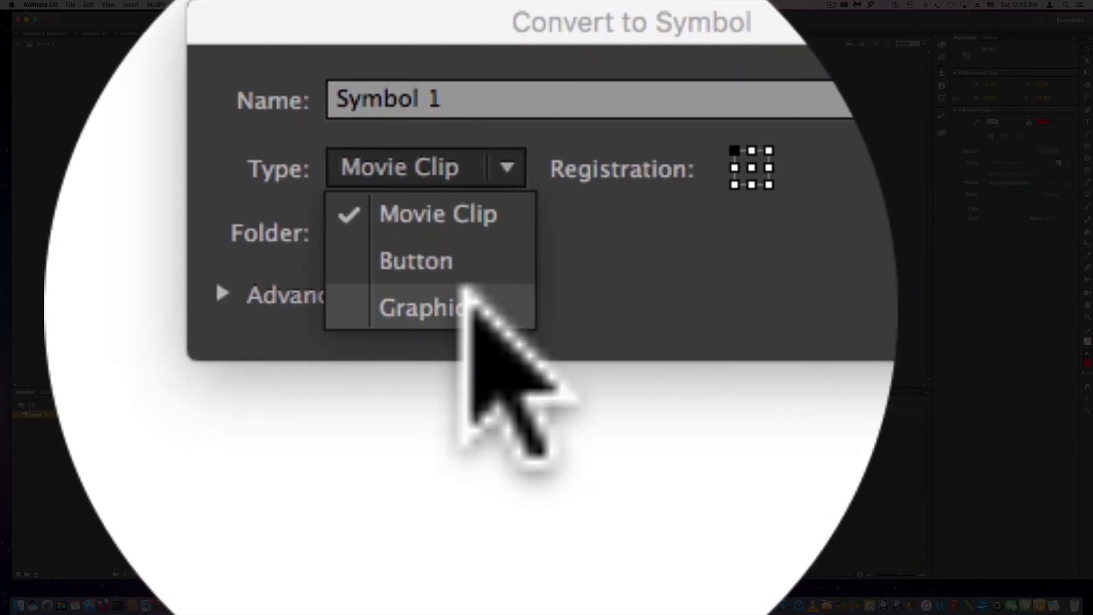
{"action": "left_click", "coordinate": [479, 447]}
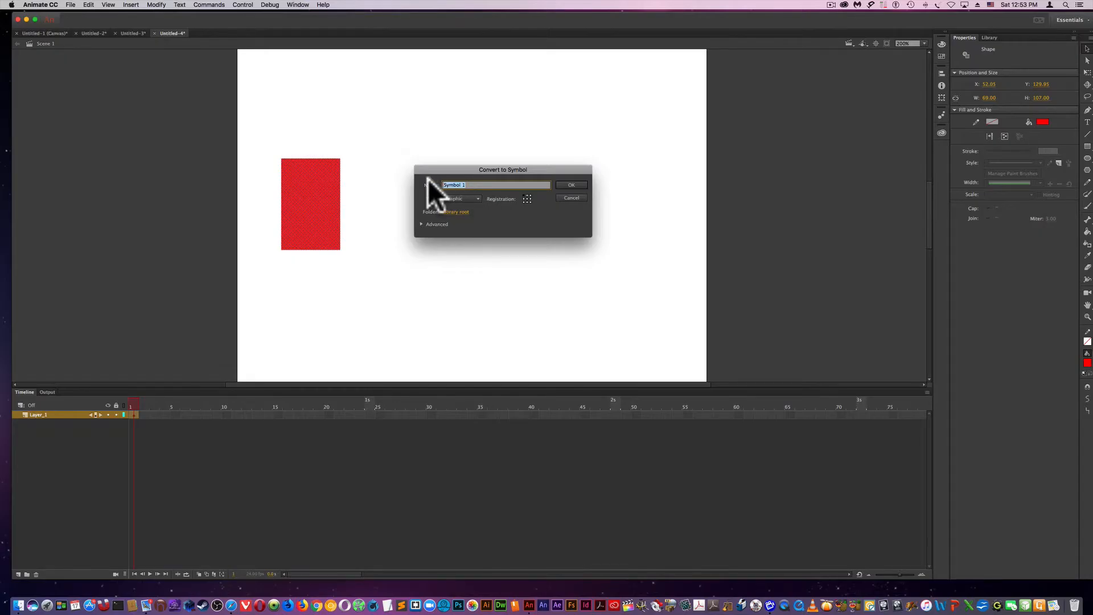
{"action": "type", "text": "RECT"}
{"action": "left_click", "coordinate": [571, 185]}
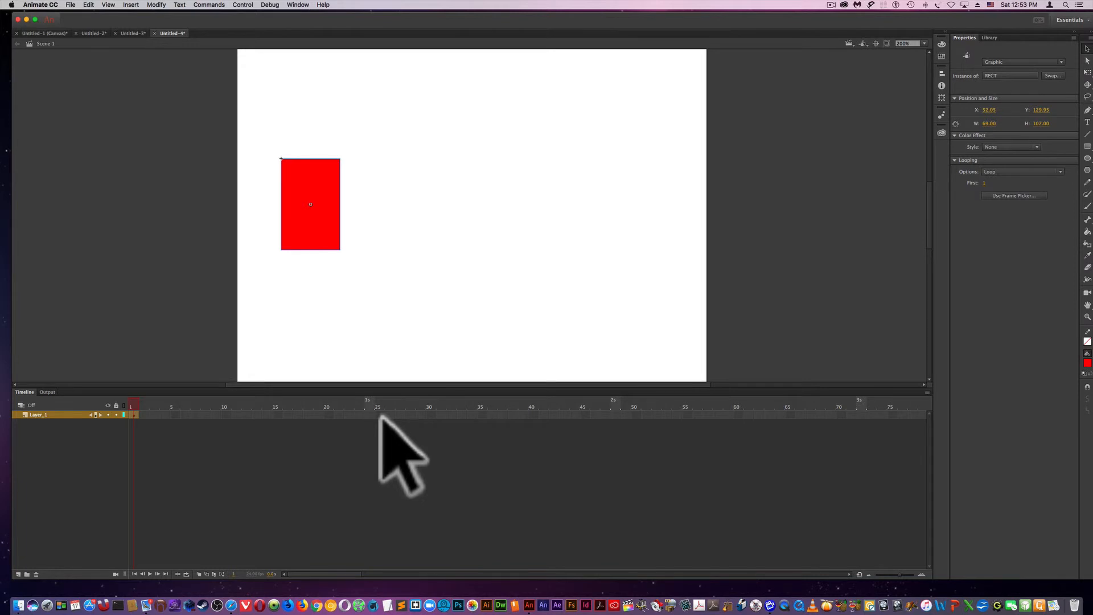
- Insert a keyframe at frame 30 and move the rectangle there horizontally across to the right part of the stage
{"action": "left_click", "coordinate": [430, 415]}
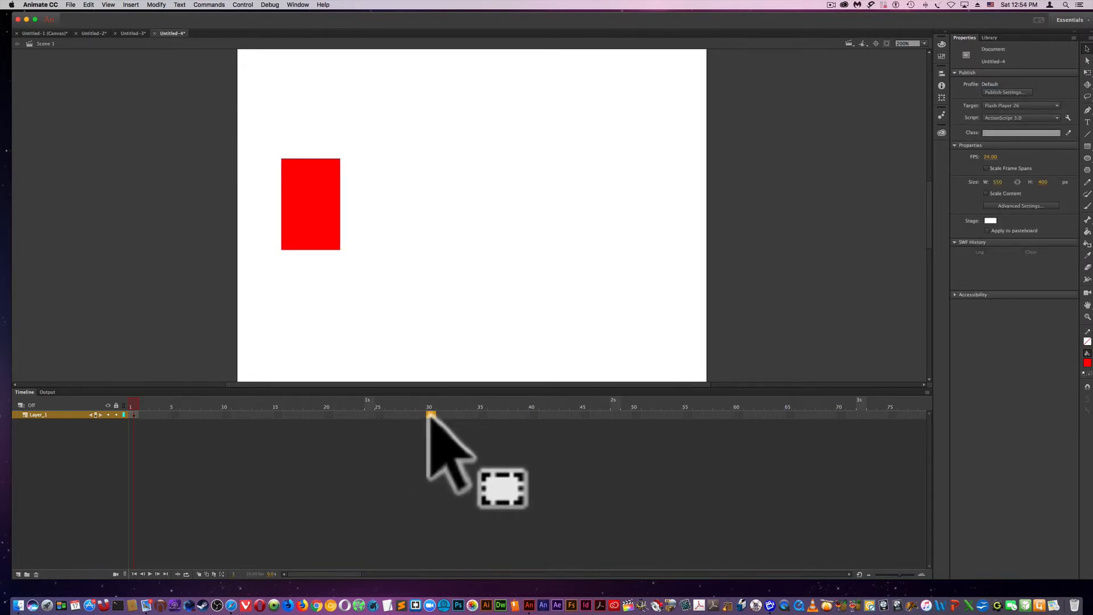
{"action": "left_click", "coordinate": [131, 5]}
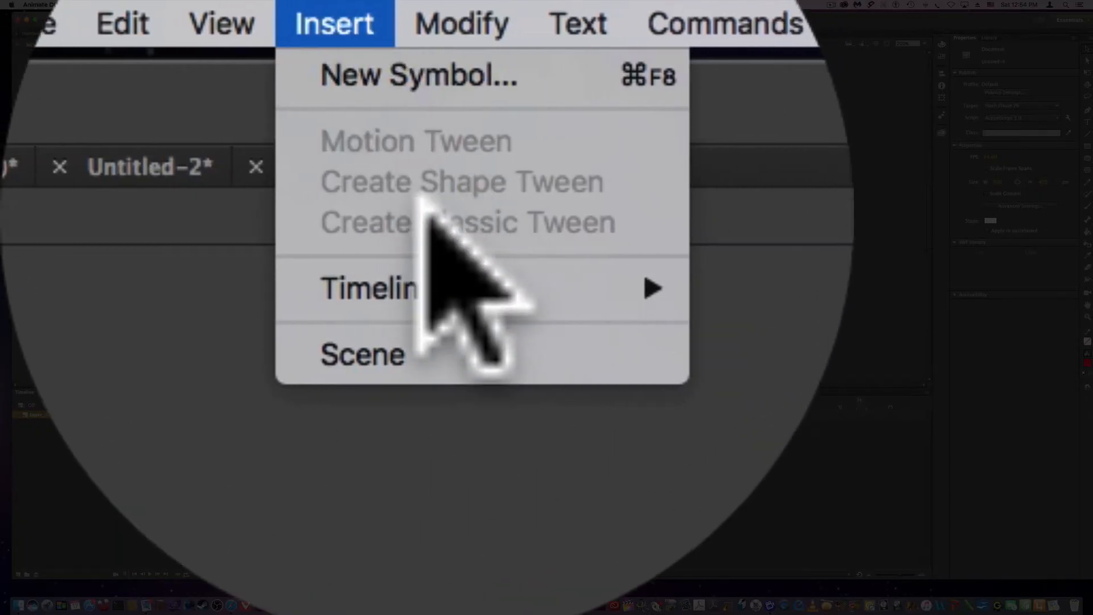
{"action": "mouse_move", "coordinate": [422, 264]}
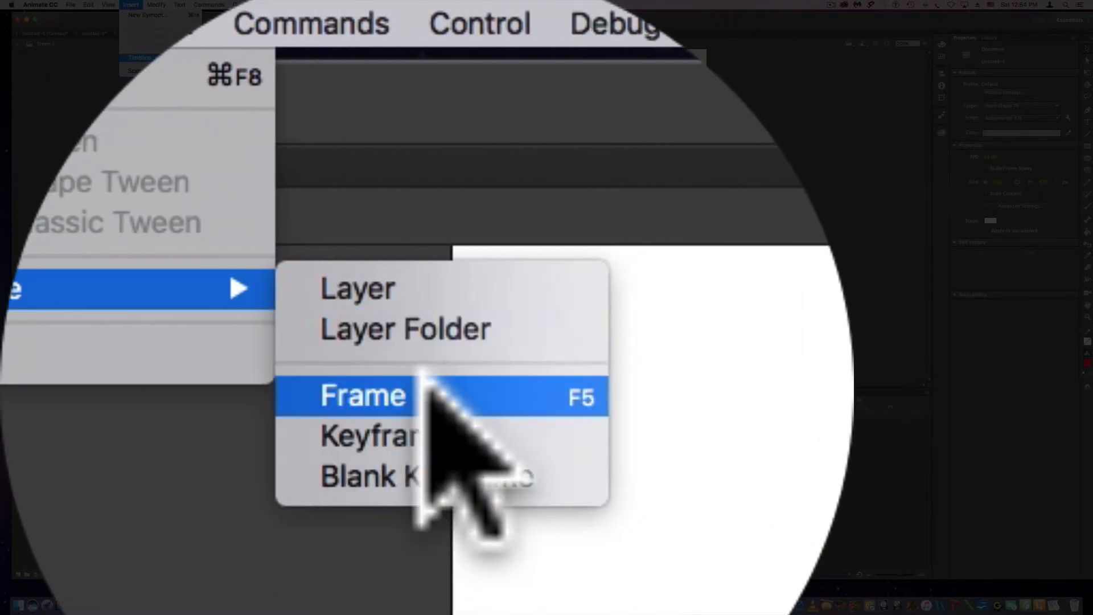
{"action": "left_click", "coordinate": [231, 86]}
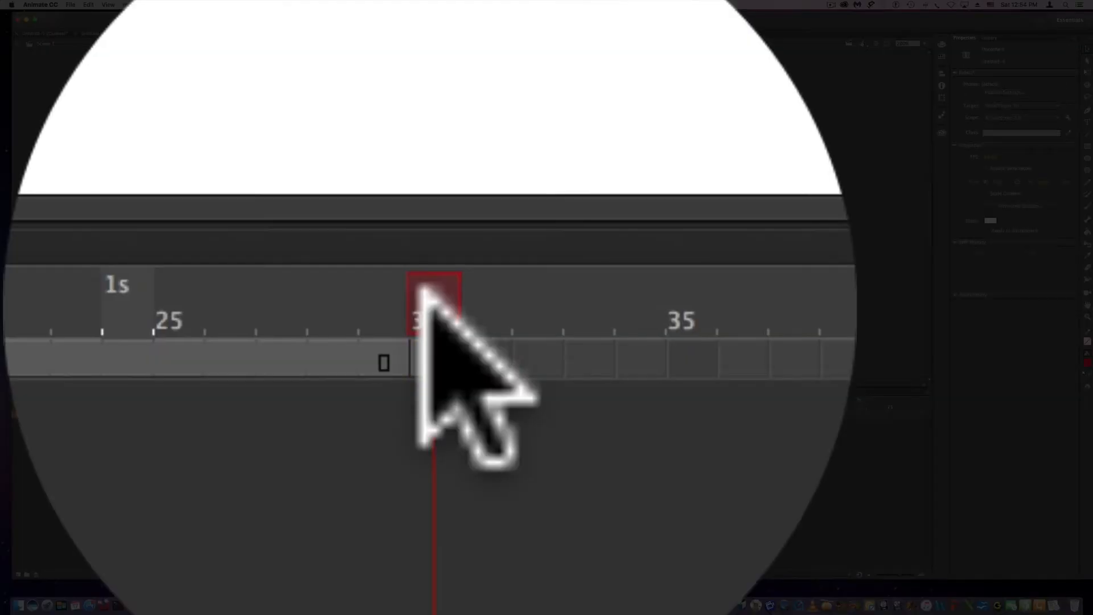
{"action": "mouse_move", "coordinate": [430, 405]}
{"action": "left_mouse_down"}
{"action": "mouse_move", "coordinate": [132, 402]}
{"action": "mouse_move", "coordinate": [431, 405]}
{"action": "left_mouse_up"}
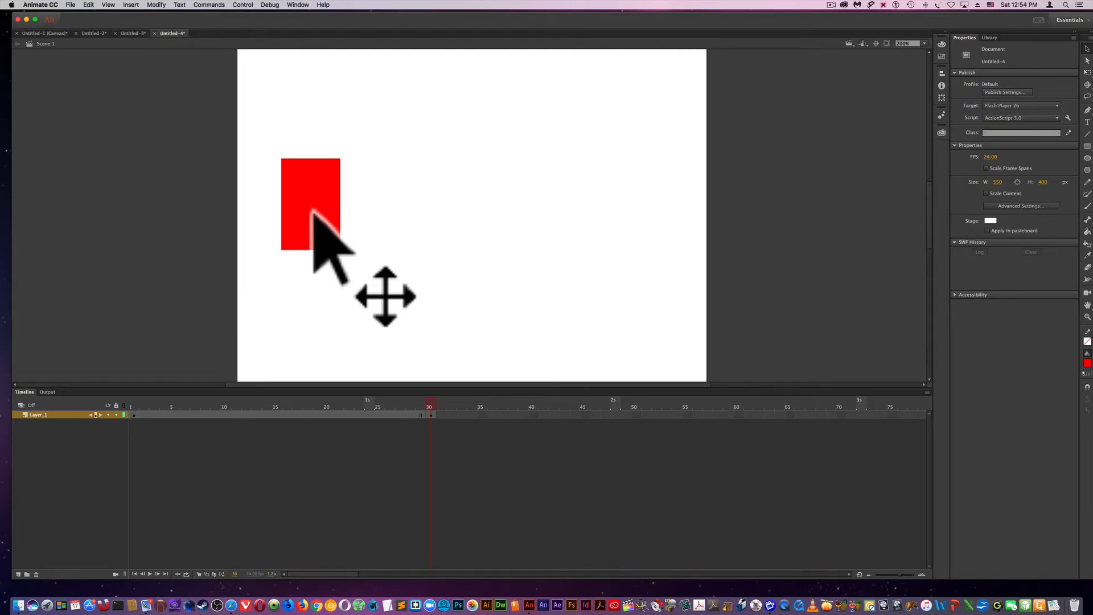
{"action": "left_click_drag", "start_coordinate": [312, 215], "coordinate": [649, 215]}
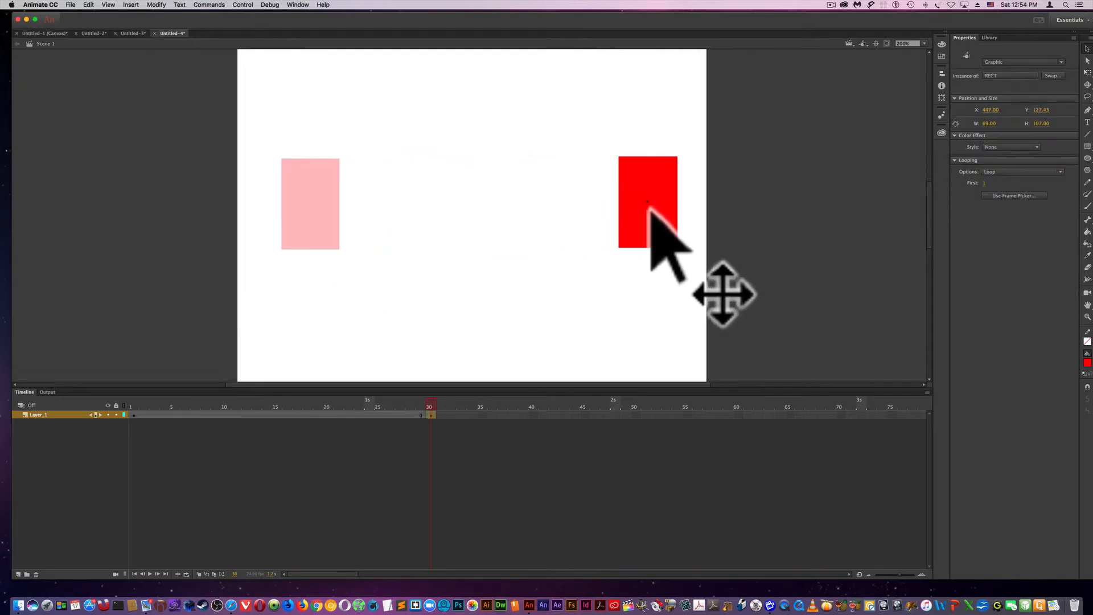
- Scrub between frames 1 and 30 to compare the rectangle's position without a tween
{"action": "left_click_drag", "start_coordinate": [431, 402], "coordinate": [412, 401]}
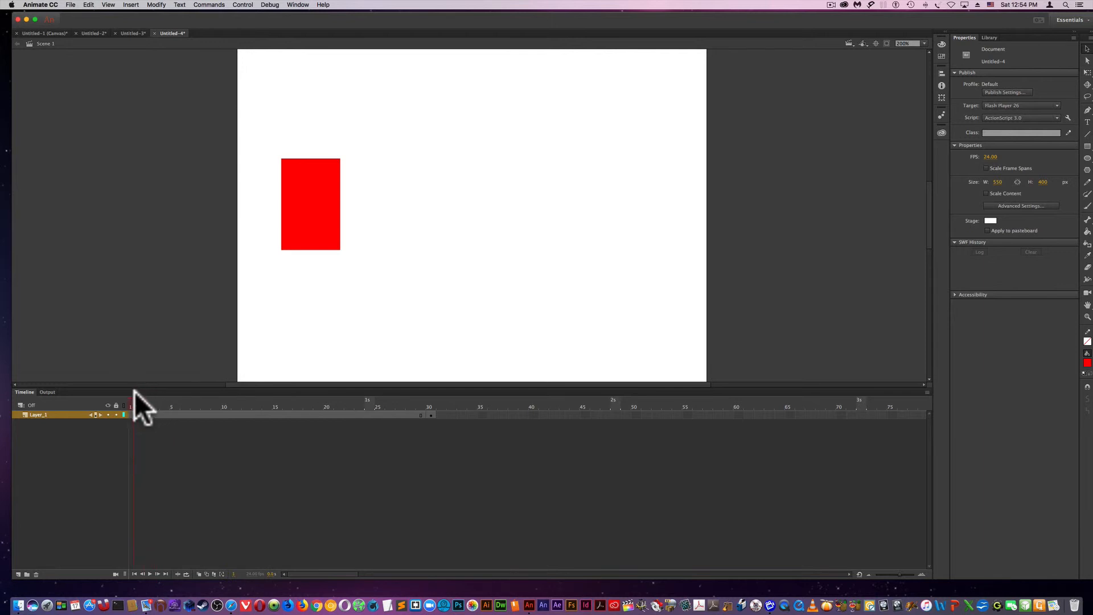
{"action": "left_click_drag", "start_coordinate": [134, 392], "coordinate": [336, 405]}
{"action": "left_click_drag", "start_coordinate": [424, 404], "coordinate": [246, 402]}
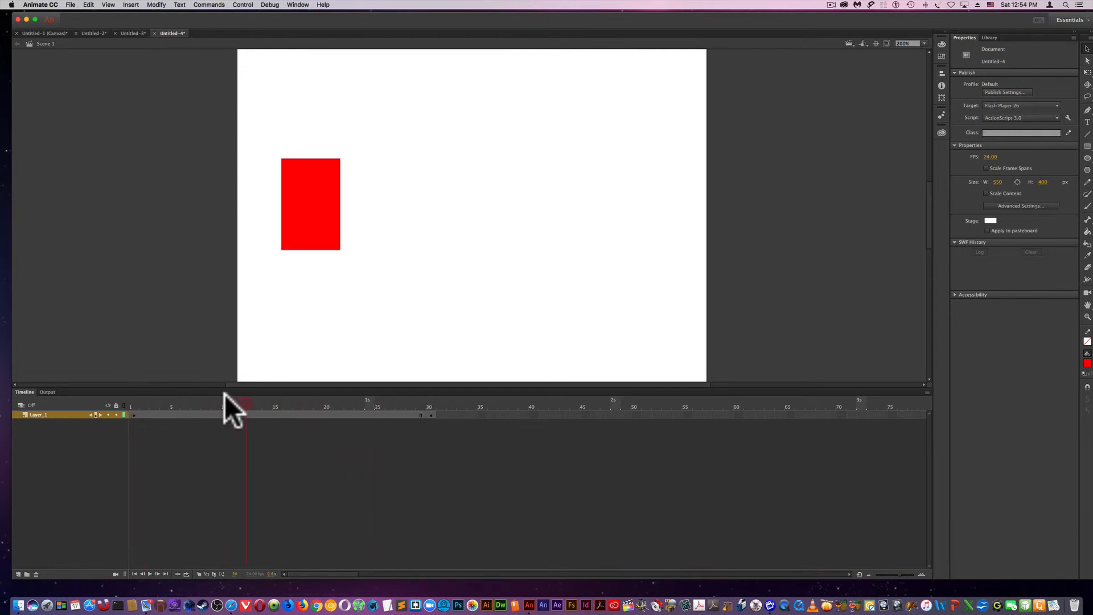
{"action": "left_click_drag", "start_coordinate": [414, 402], "coordinate": [429, 405]}
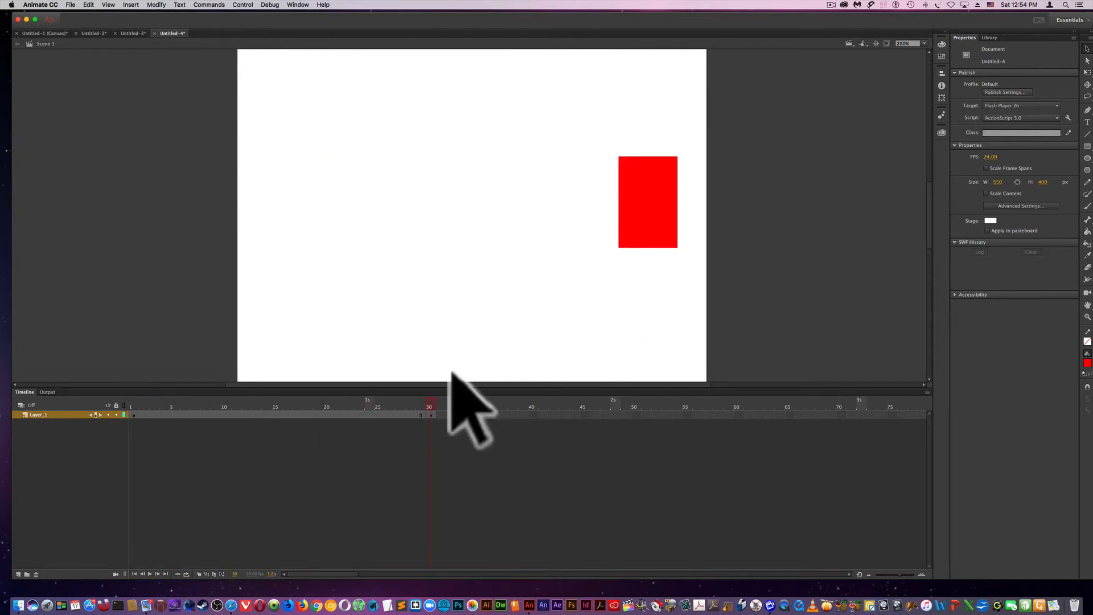
- Apply the Tint color effect to the rectangle at frame 30 and deselect it
{"action": "left_click", "coordinate": [651, 222]}
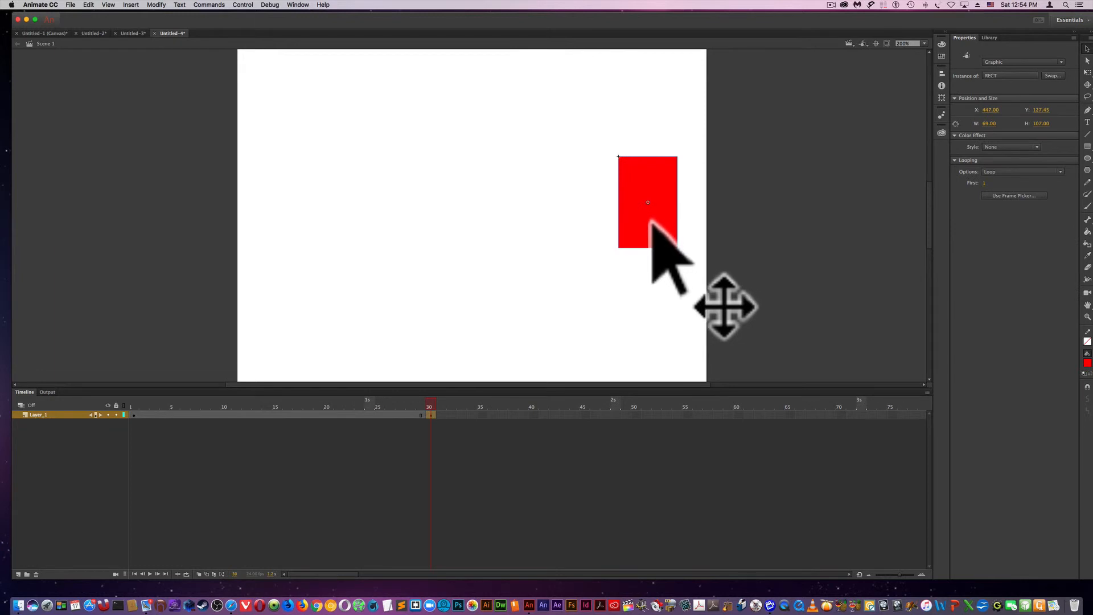
{"action": "left_click", "coordinate": [999, 146]}
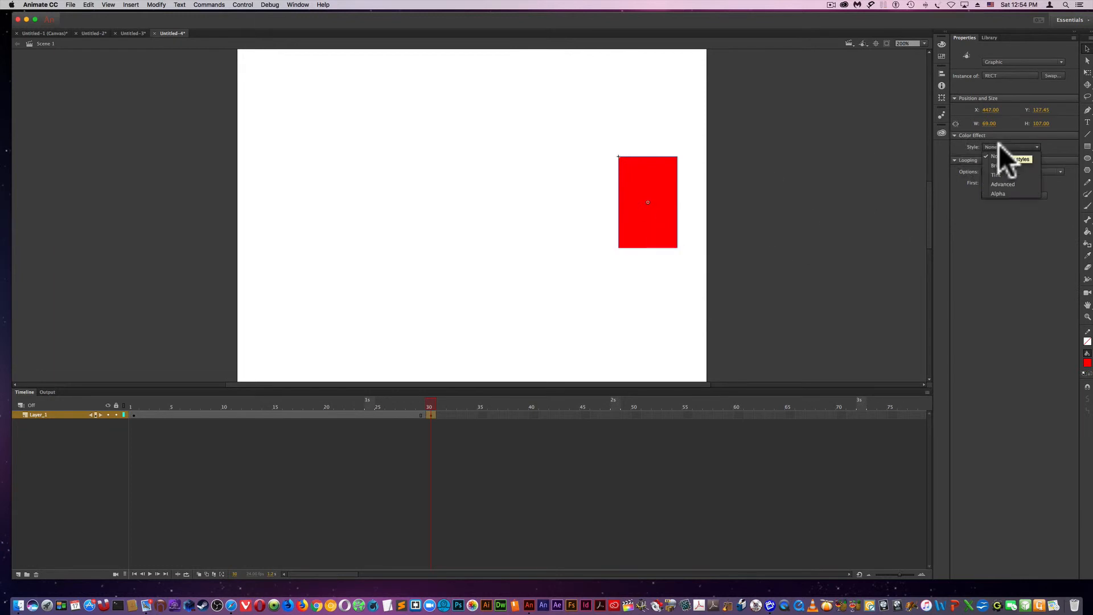
{"action": "left_click", "coordinate": [1004, 174]}
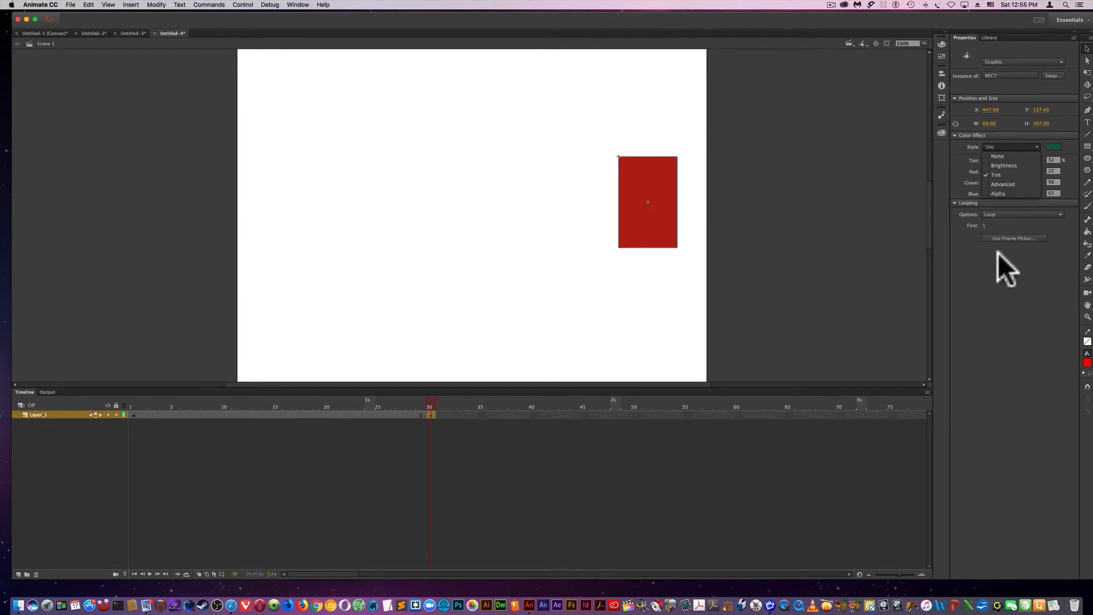
{"action": "left_click", "coordinate": [998, 255]}
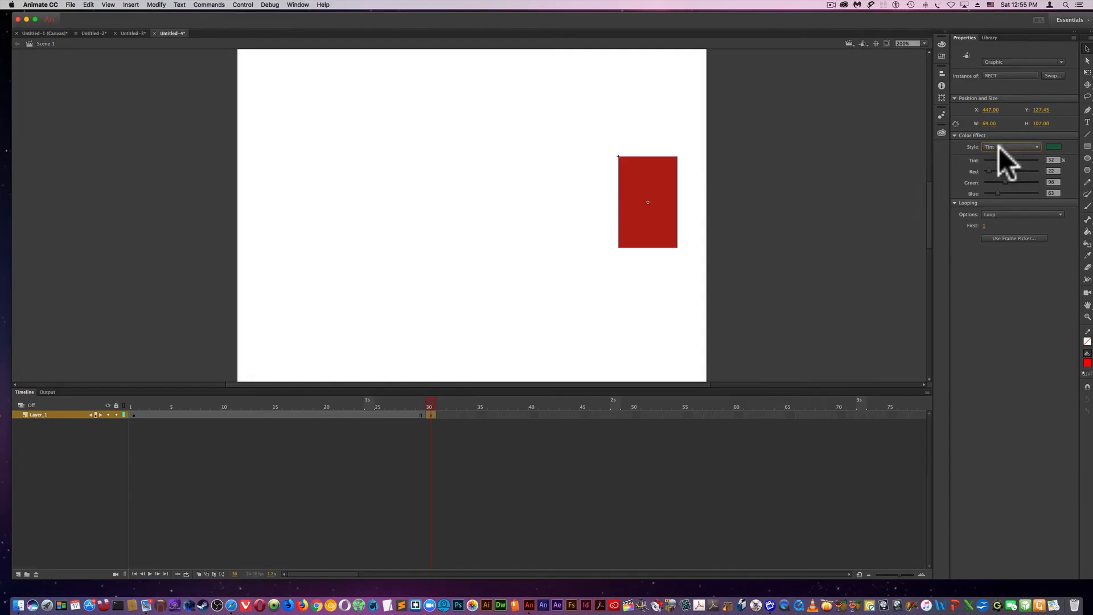
{"action": "key", "text": "super+shift+a"}
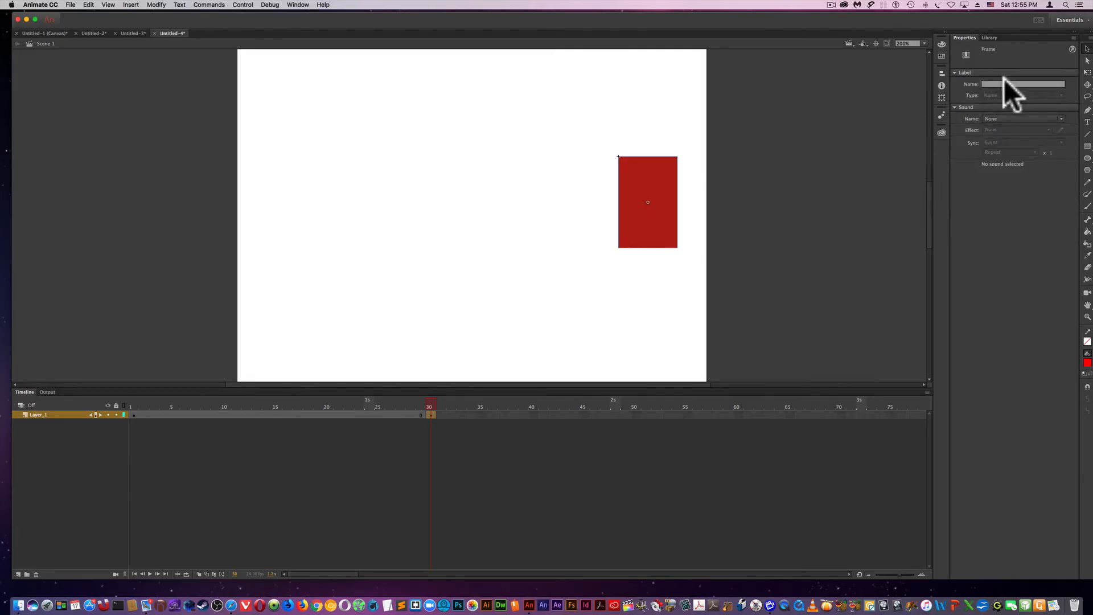
- Scale the rectangle at frame 30 up to about 152 × 202 px with Free Transform and scrub back along the timeline
{"action": "left_click", "coordinate": [1087, 72]}
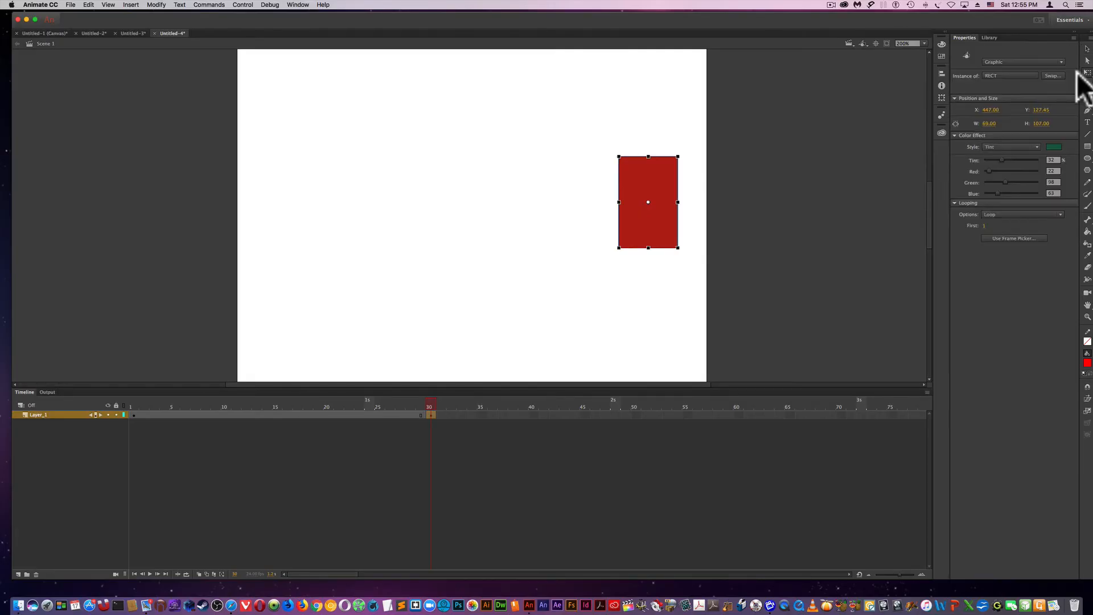
{"action": "left_click_drag", "start_coordinate": [619, 157], "coordinate": [584, 116]}
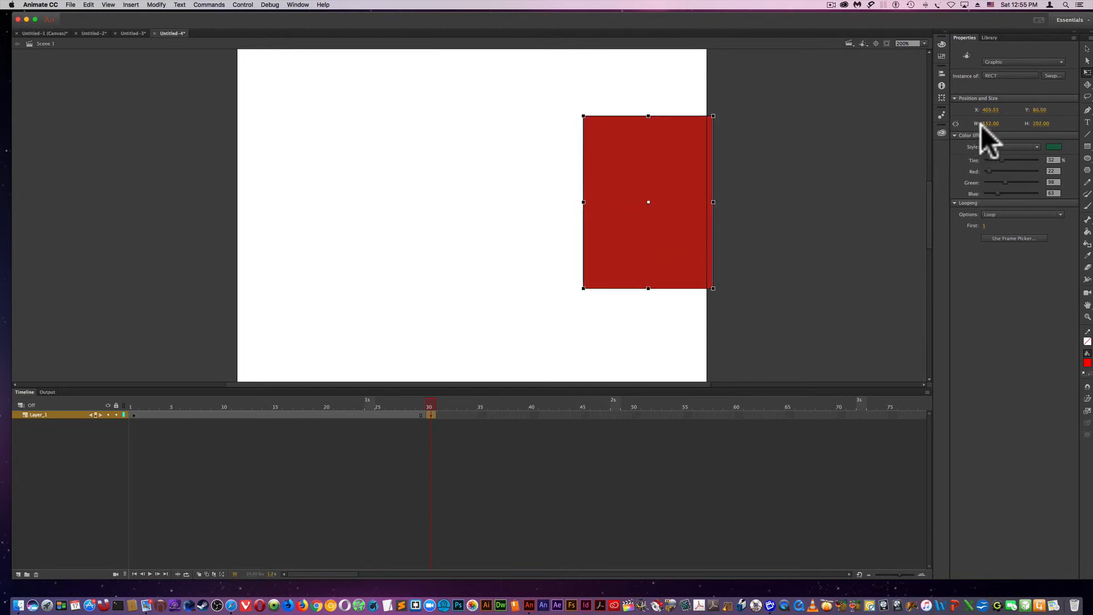
{"action": "left_click_drag", "start_coordinate": [435, 405], "coordinate": [394, 404]}
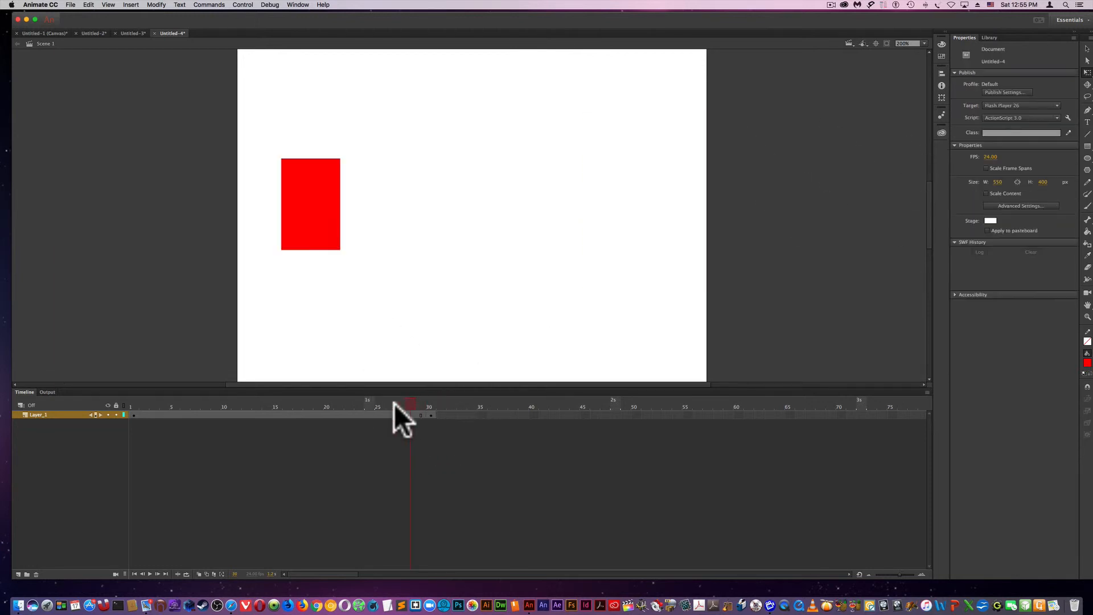
- Create a classic tween on Layer_1 starting from the keyframe at frame 1
{"action": "left_click", "coordinate": [132, 414]}
{"action": "right_click", "coordinate": [132, 412]}
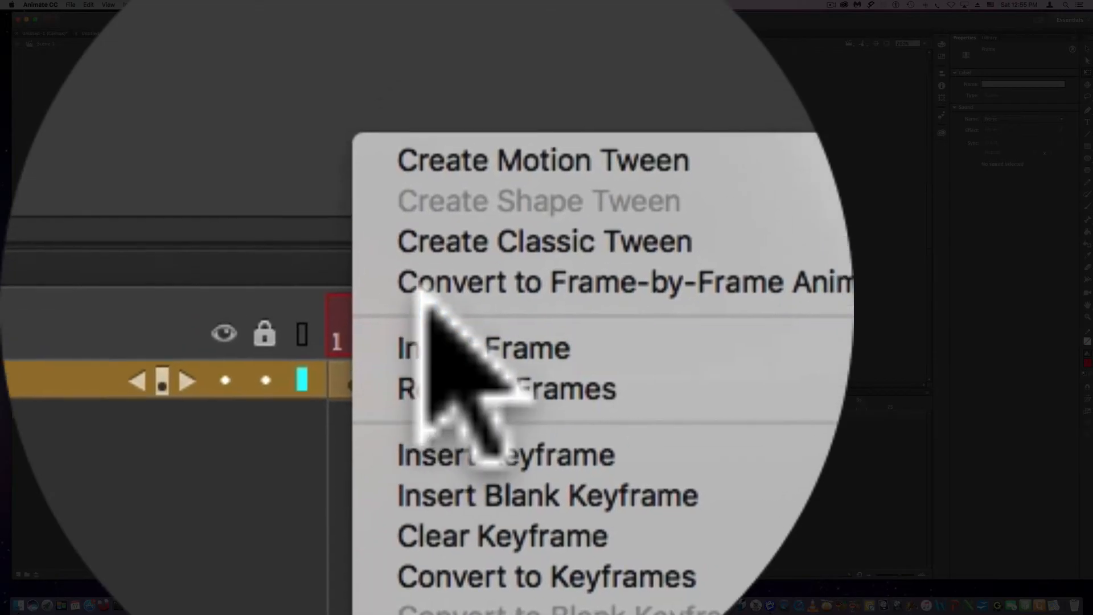
{"action": "left_click", "coordinate": [422, 293]}
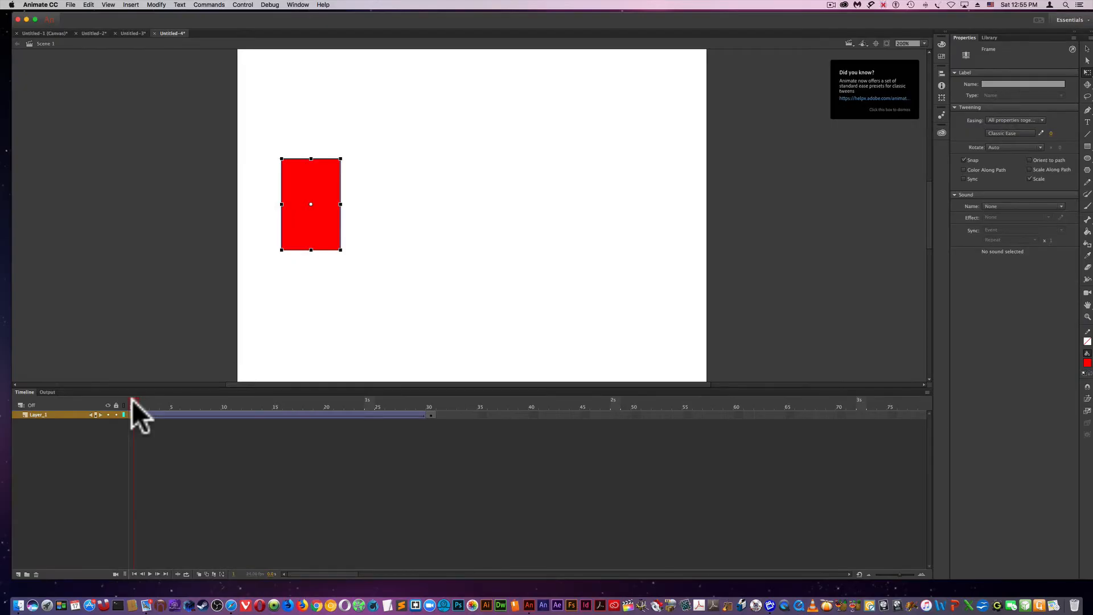
- Scrub through the rectangle's classic tween and look at its Classic Ease options
{"action": "left_click", "coordinate": [132, 400]}
{"action": "mouse_move", "coordinate": [133, 400]}
{"action": "left_mouse_down"}
{"action": "mouse_move", "coordinate": [435, 412]}
{"action": "mouse_move", "coordinate": [133, 415]}
{"action": "left_mouse_up"}
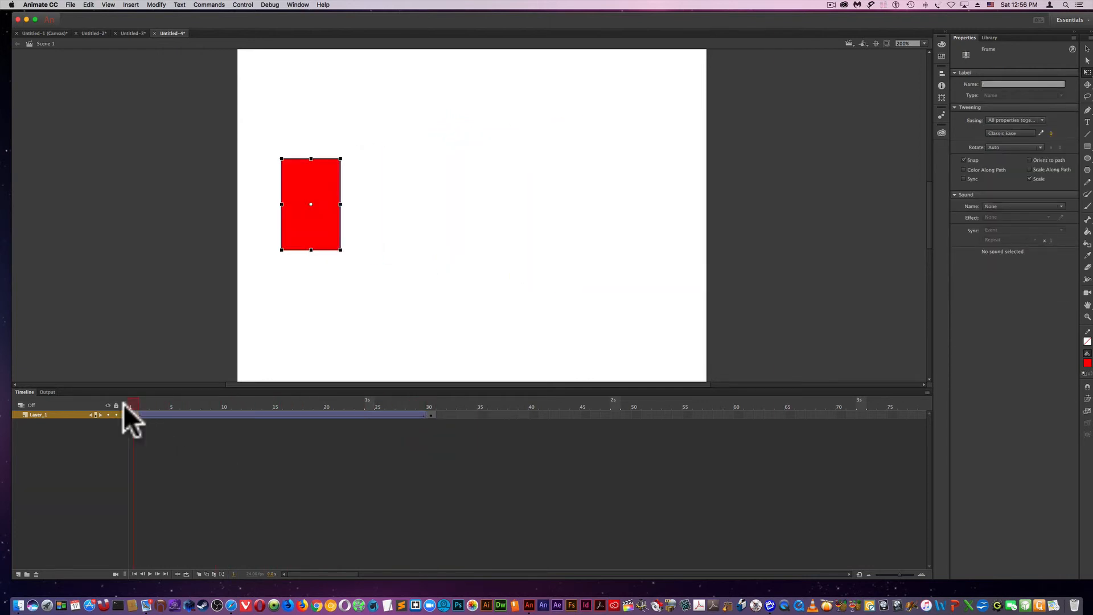
{"action": "left_click", "coordinate": [1018, 134]}
{"action": "left_click", "coordinate": [1066, 131]}
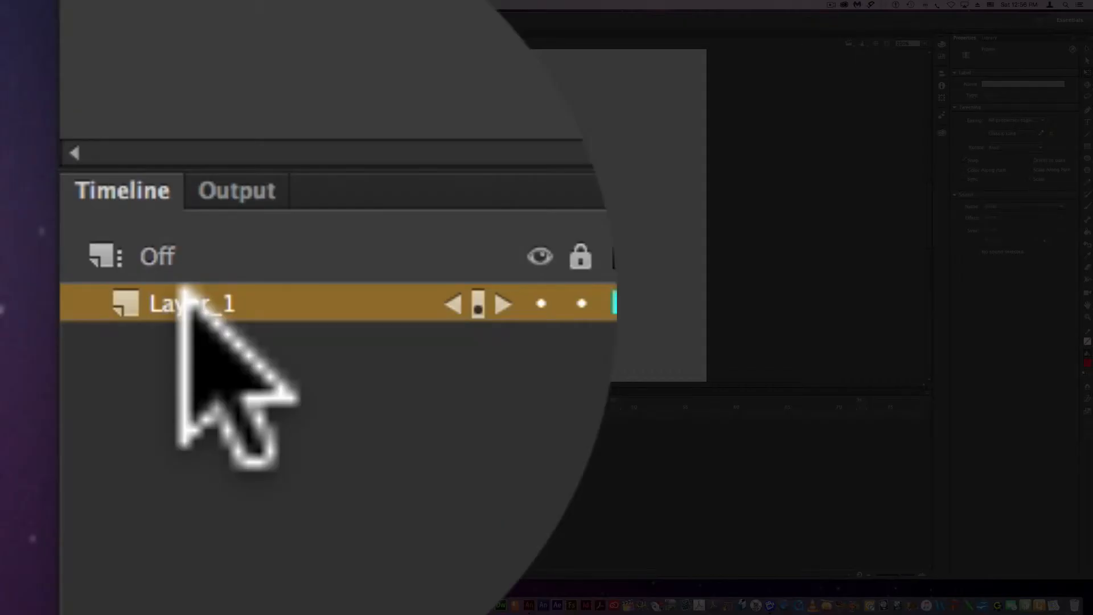
- Add a classic motion guide to Layer_1 and draw a curving Pencil path on it from the stage's upper left to its lower right
{"action": "right_click", "coordinate": [36, 413]}
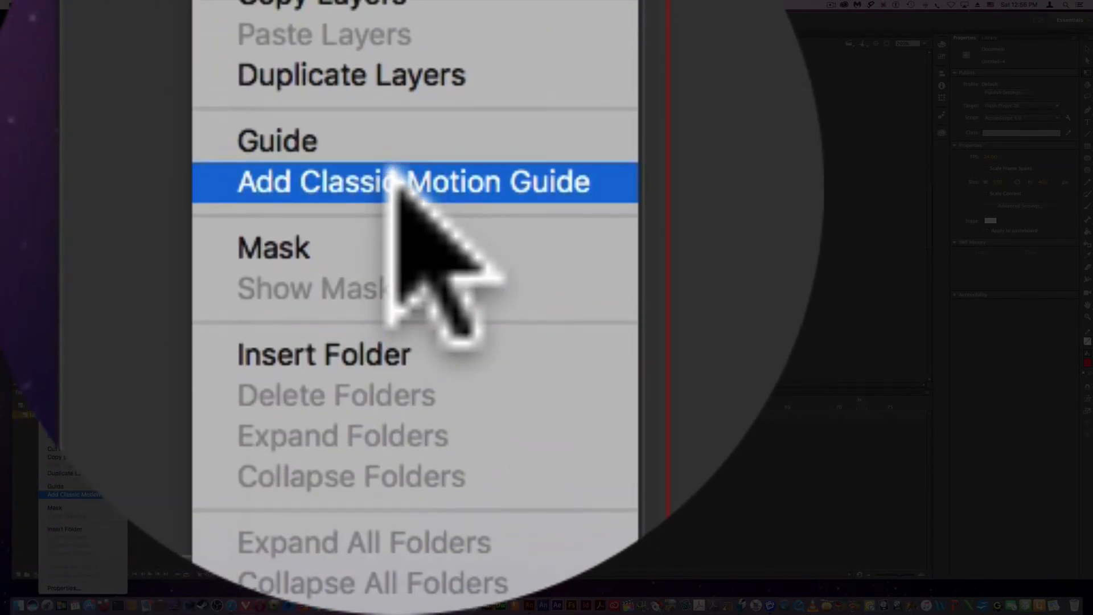
{"action": "left_click", "coordinate": [78, 495]}
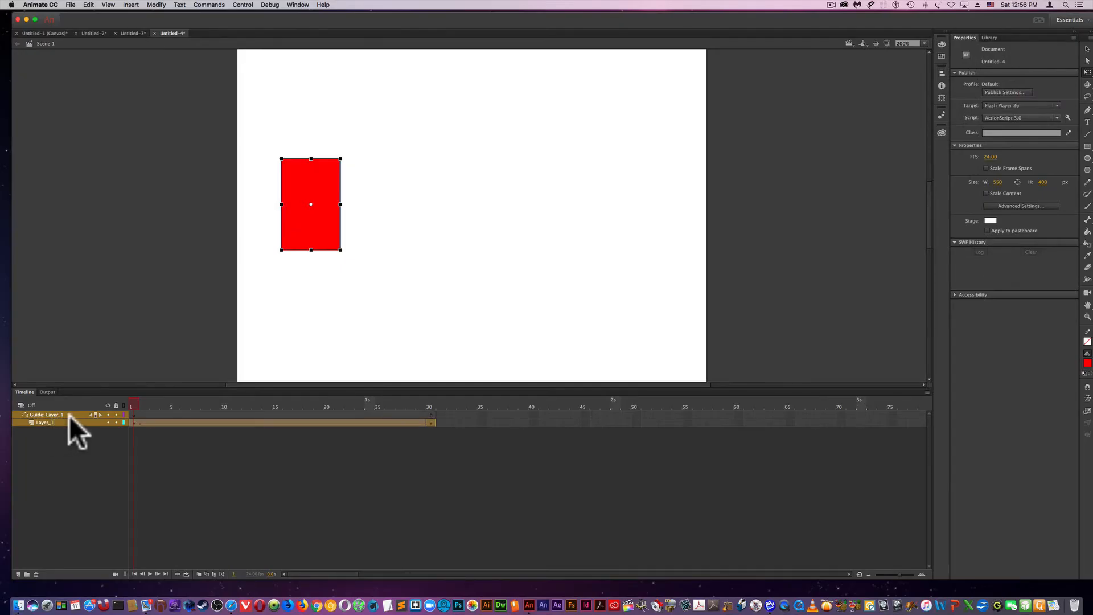
{"action": "left_click", "coordinate": [69, 415]}
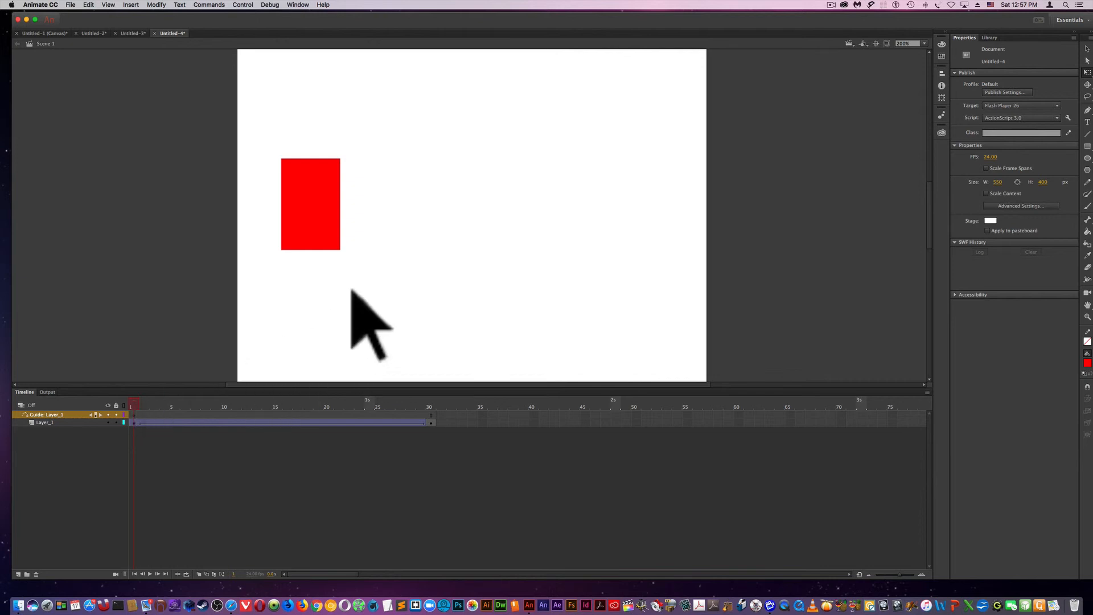
{"action": "left_click", "coordinate": [1087, 182]}
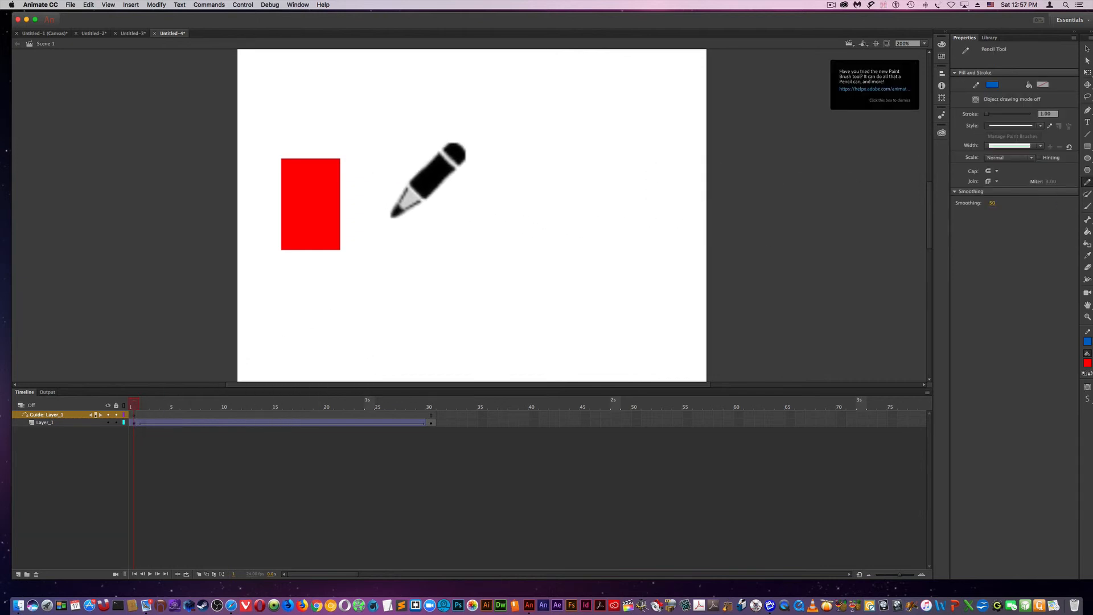
{"action": "mouse_move", "coordinate": [292, 95]}
{"action": "left_mouse_down"}
{"action": "mouse_move", "coordinate": [425, 105]}
{"action": "mouse_move", "coordinate": [450, 130]}
{"action": "mouse_move", "coordinate": [448, 282]}
{"action": "mouse_move", "coordinate": [471, 318]}
{"action": "mouse_move", "coordinate": [644, 322]}
{"action": "mouse_move", "coordinate": [681, 362]}
{"action": "left_mouse_up"}
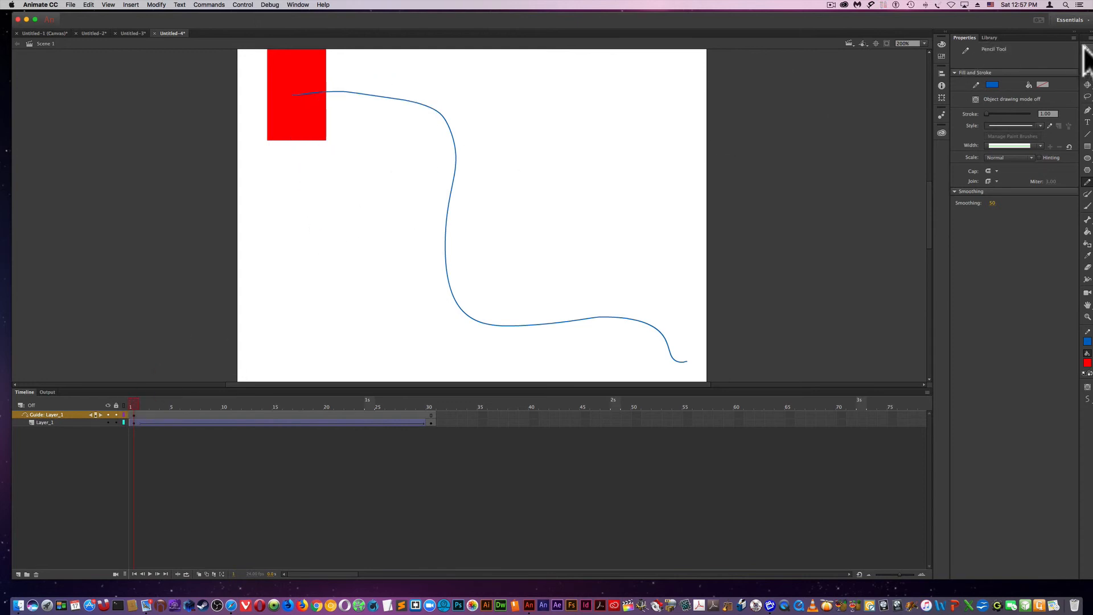
- Move the rectangle at frame 30 onto the lower-right end of the guide path with the Selection tool and scrub the tween
{"action": "left_click", "coordinate": [1085, 49]}
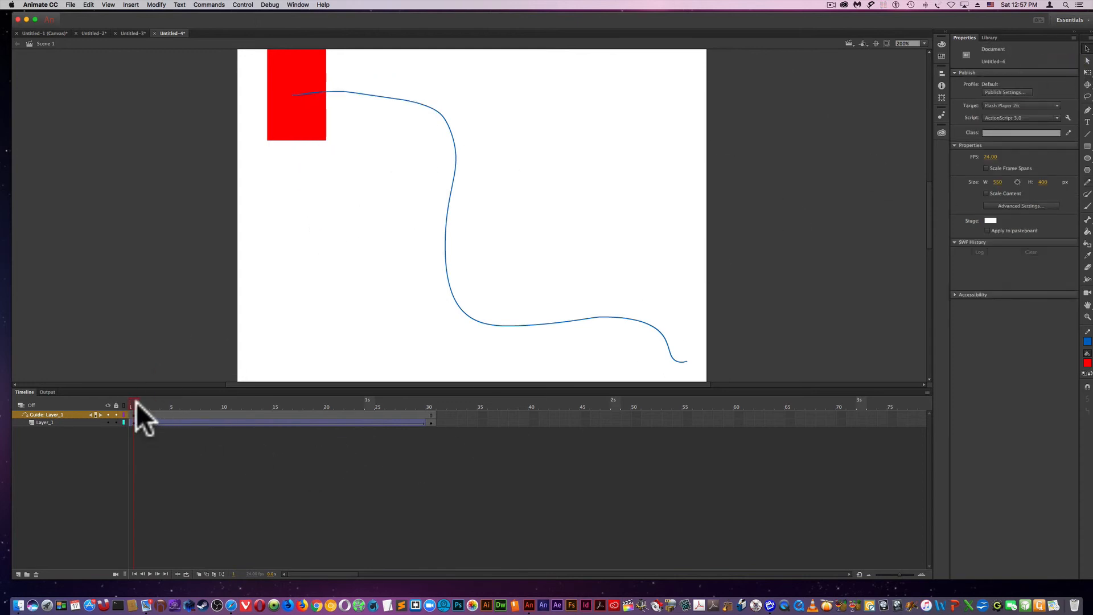
{"action": "left_click_drag", "start_coordinate": [135, 401], "coordinate": [434, 424]}
{"action": "left_click_drag", "start_coordinate": [666, 188], "coordinate": [692, 350]}
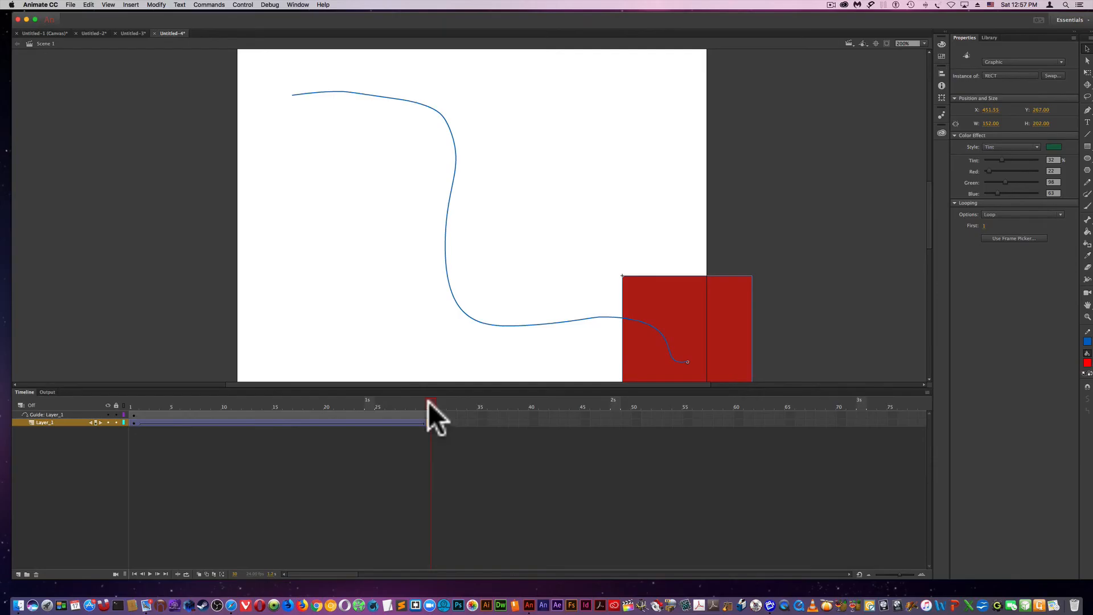
{"action": "mouse_move", "coordinate": [428, 402]}
{"action": "left_mouse_down"}
{"action": "mouse_move", "coordinate": [125, 387]}
{"action": "mouse_move", "coordinate": [428, 399]}
{"action": "left_mouse_up"}
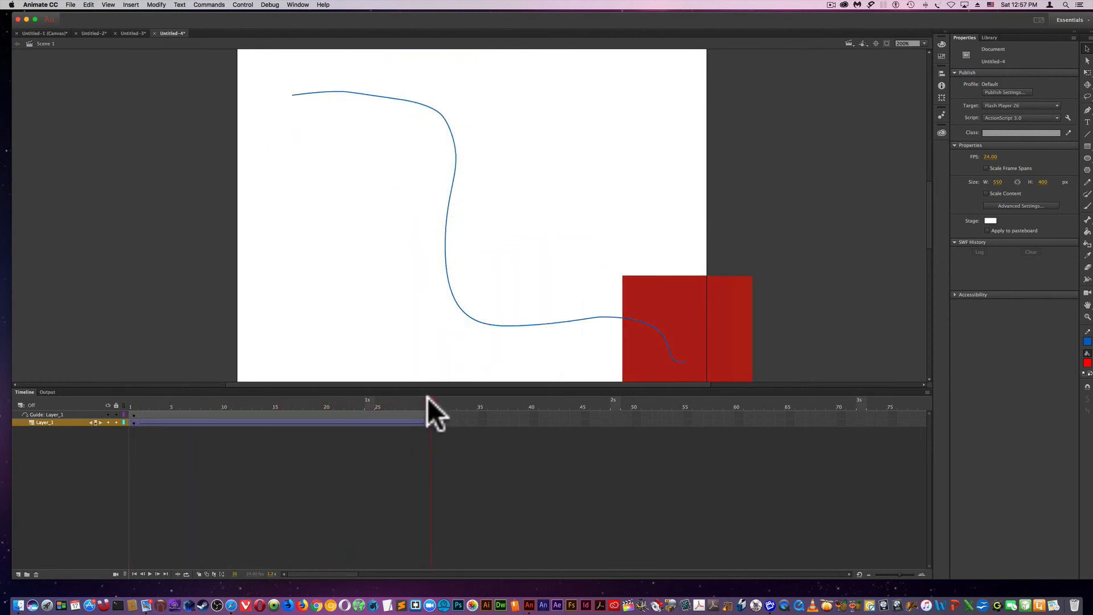
- Select the rectangle at frame 30 and scrub back through its tween along the guide path
{"action": "left_click", "coordinate": [704, 368]}
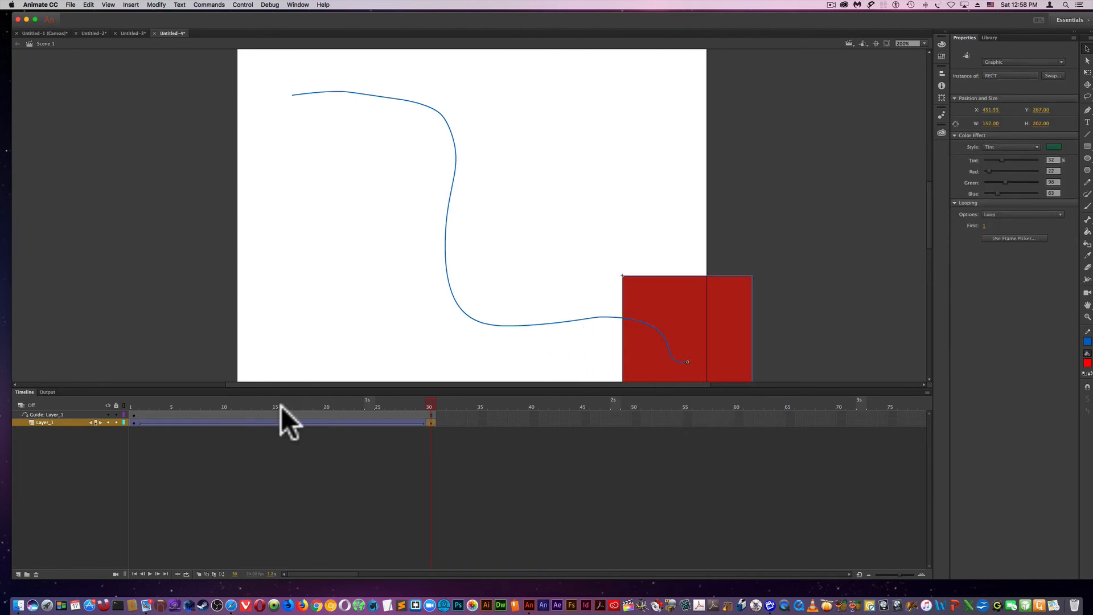
{"action": "left_click_drag", "start_coordinate": [429, 401], "coordinate": [415, 403]}
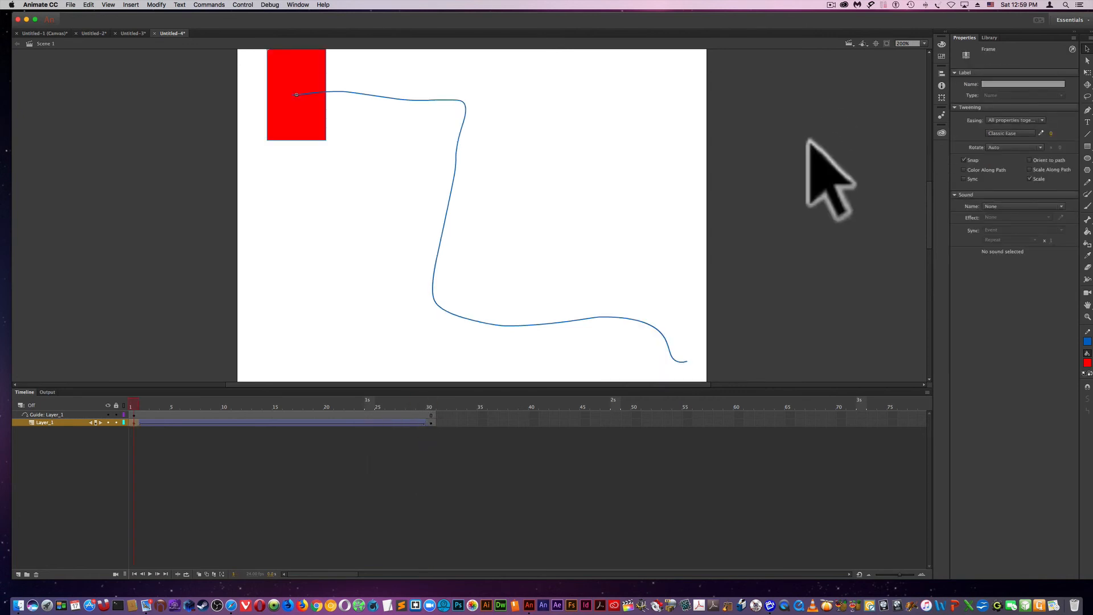
- Look through the classic tween's easing presets, including the Custom option, and leave Classic Ease in place
{"action": "left_click", "coordinate": [1012, 133]}
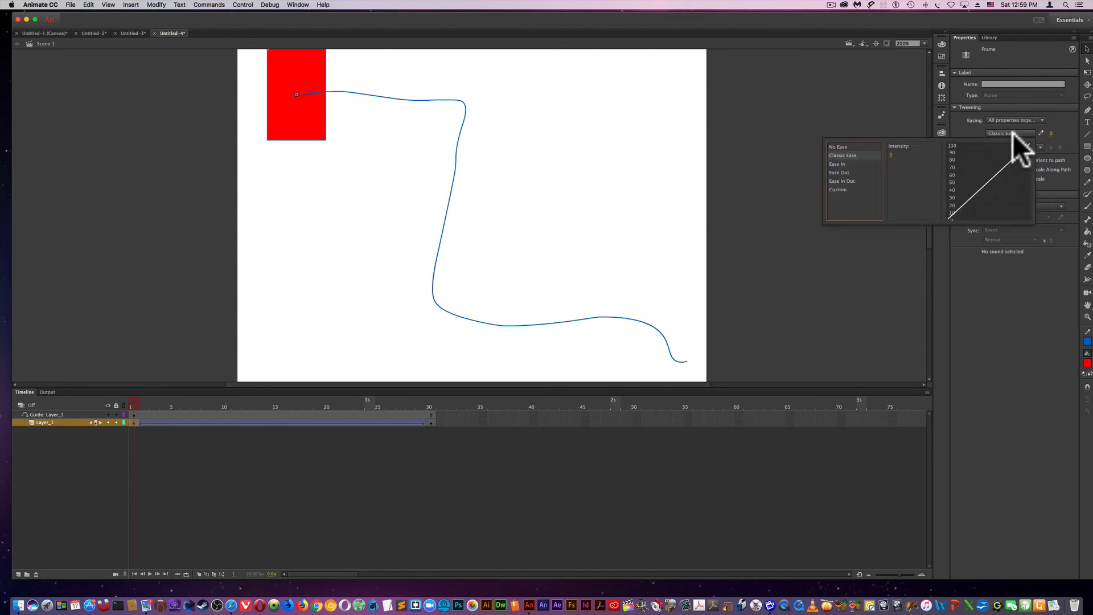
{"action": "left_click", "coordinate": [848, 189]}
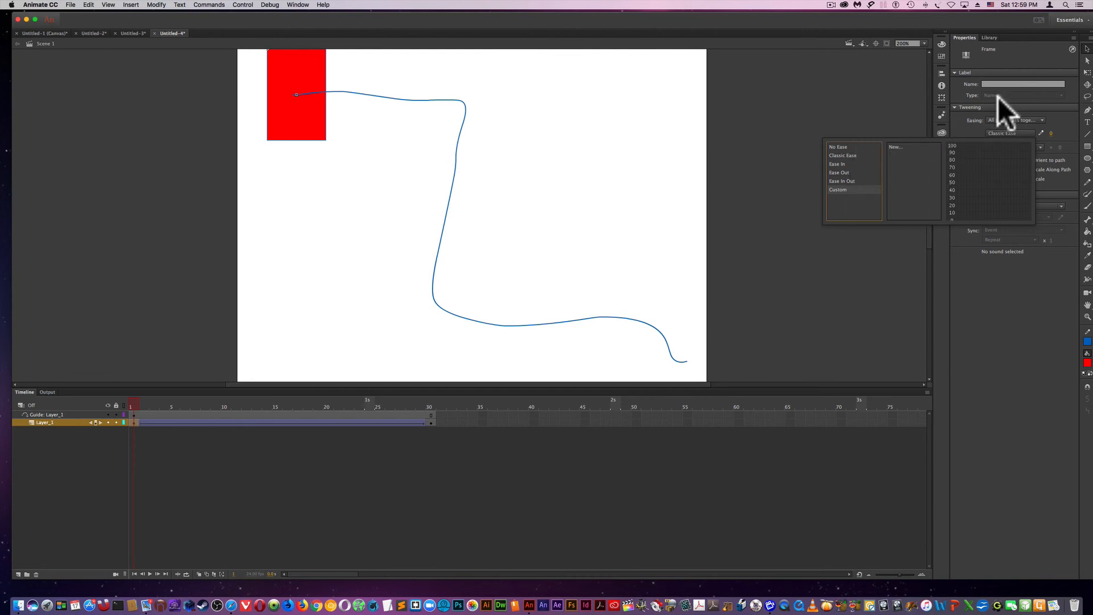
{"action": "left_click", "coordinate": [1049, 113]}
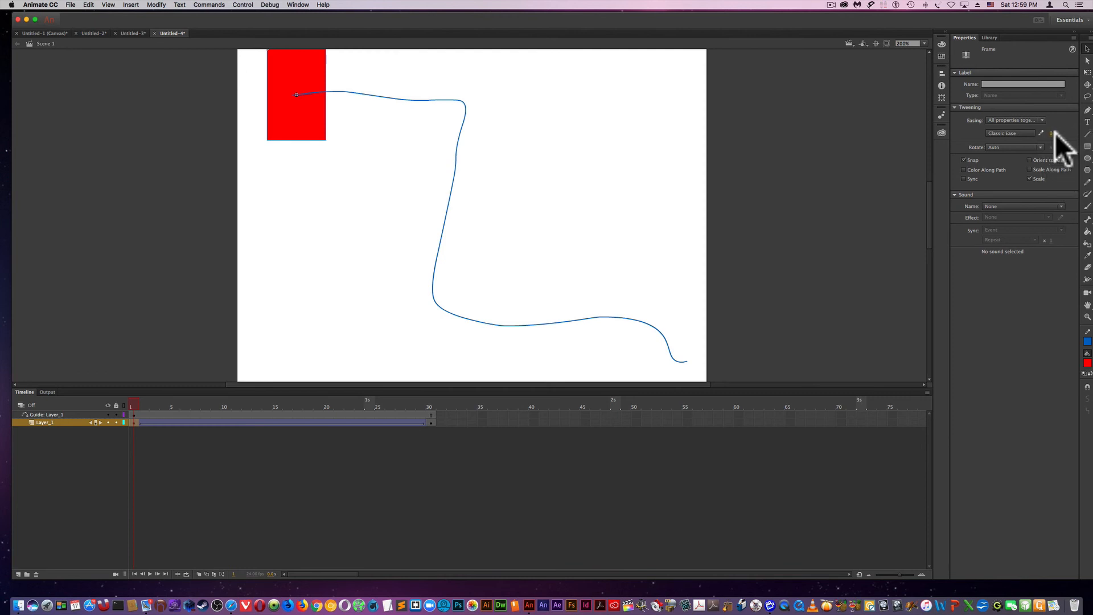
- Set the classic tween's ease intensity to -100 (ease in) and play the animation
{"action": "left_click_drag", "start_coordinate": [1052, 133], "coordinate": [951, 165]}
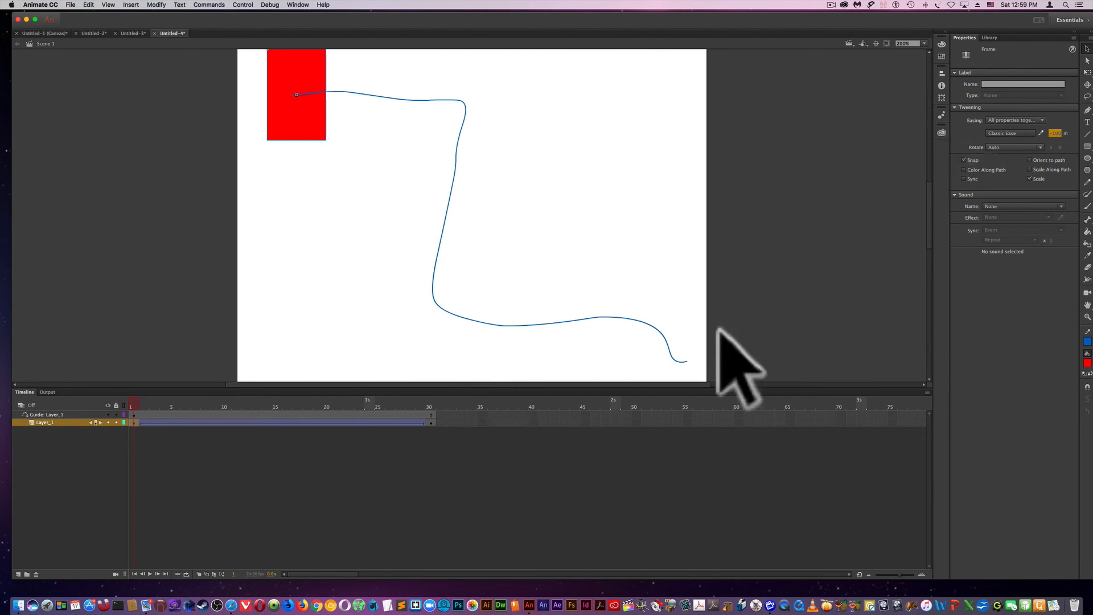
{"action": "key", "text": "Return"}
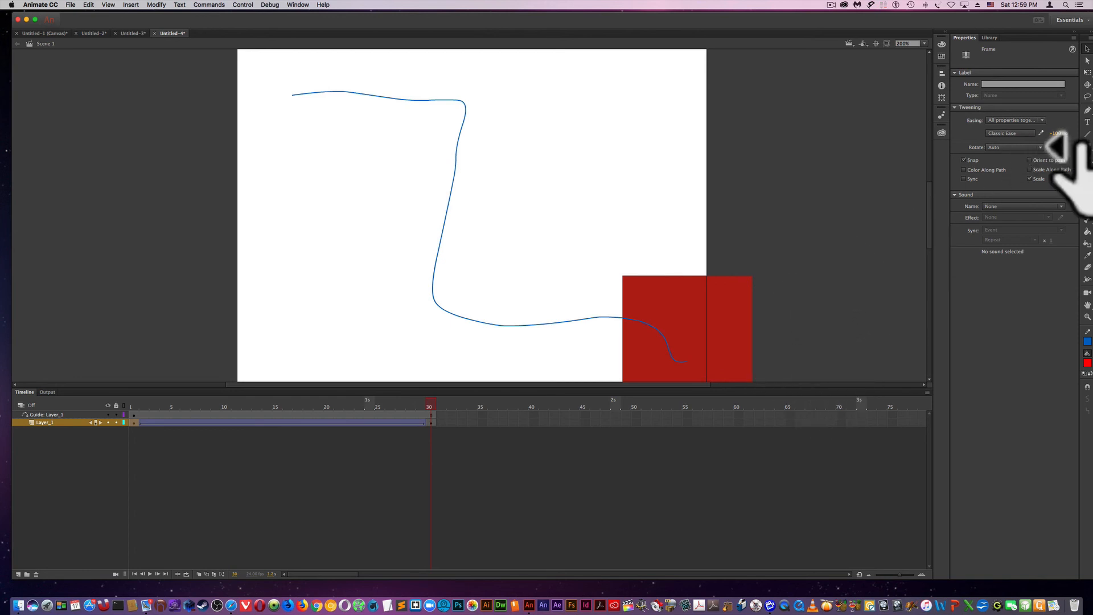
- Set the classic tween's ease intensity to 100 (ease out) and play the animation from frame 1
{"action": "left_click_drag", "start_coordinate": [1056, 133], "coordinate": [1092, 146]}
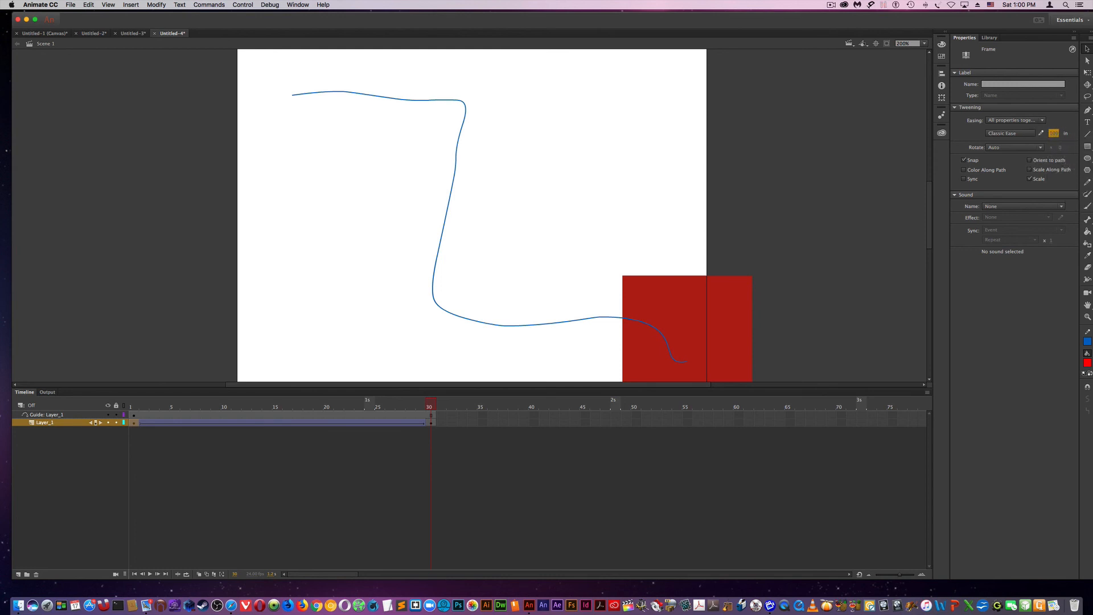
{"action": "left_click", "coordinate": [133, 422]}
{"action": "key", "text": "Return"}
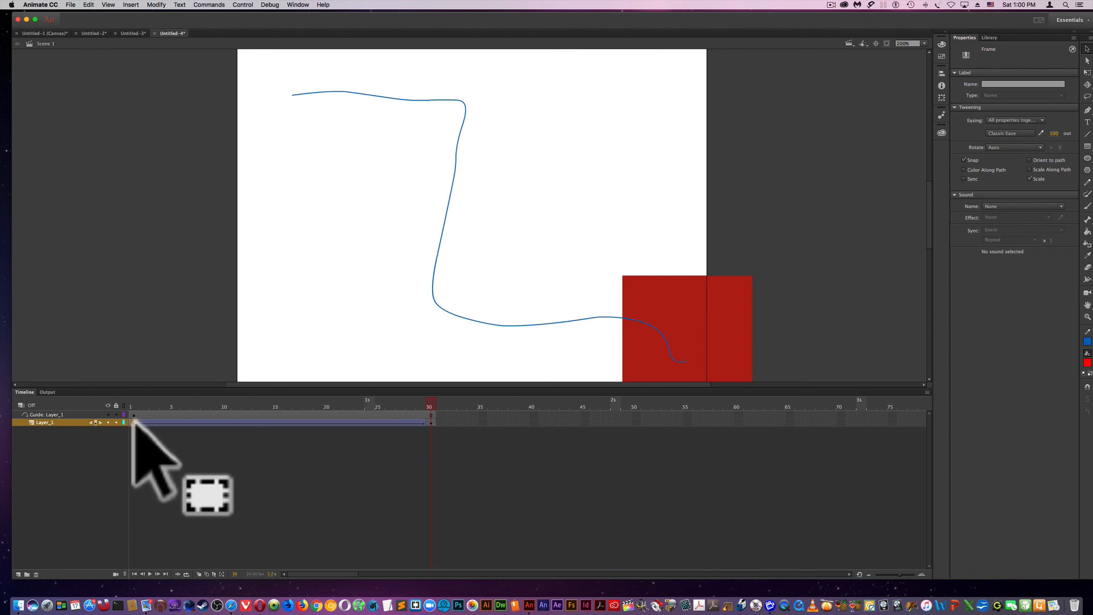
{"action": "left_click", "coordinate": [831, 4]}
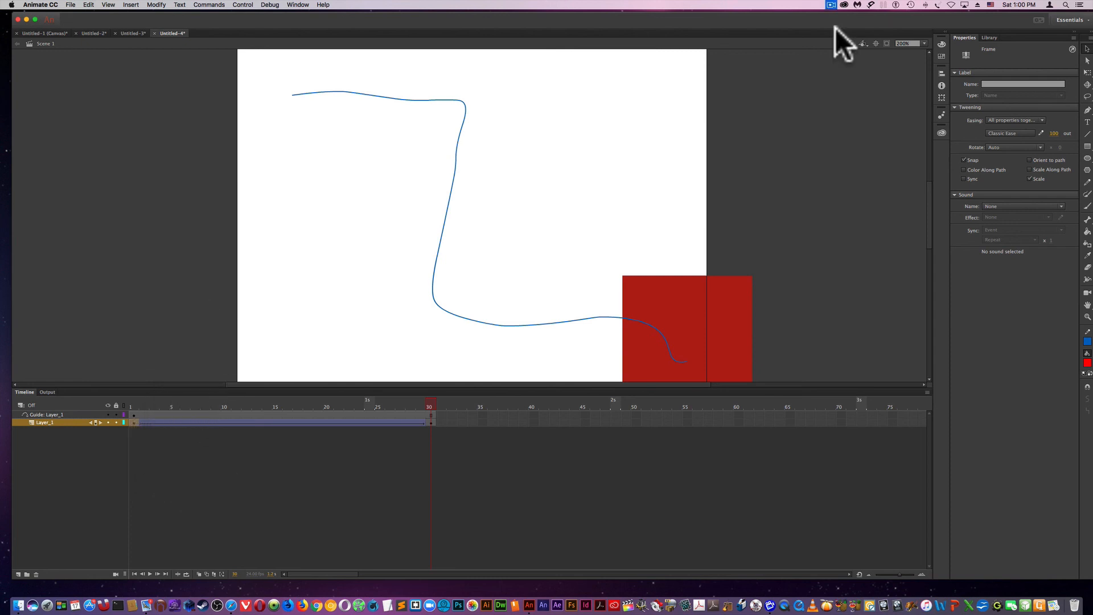